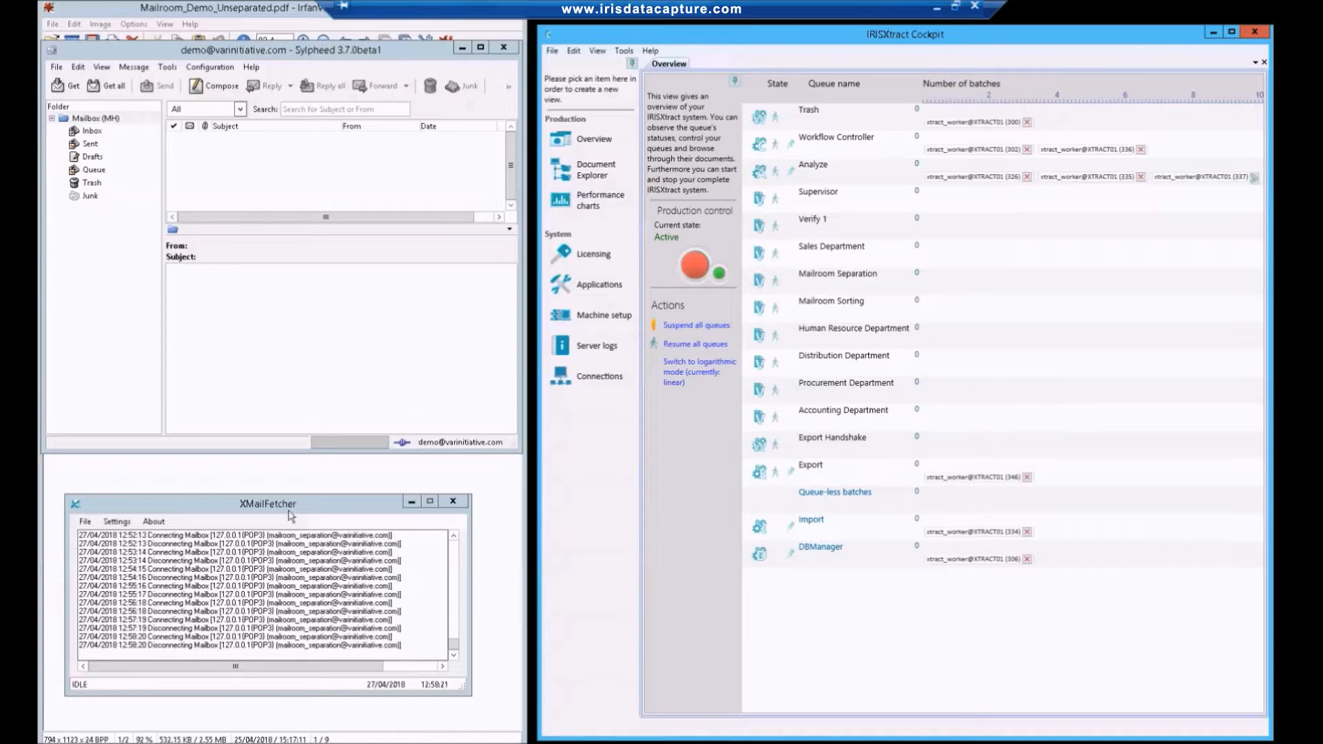
Compose a new email addressed to the mailroom separation mailbox with the subject Test_01.
left_click(223, 88)
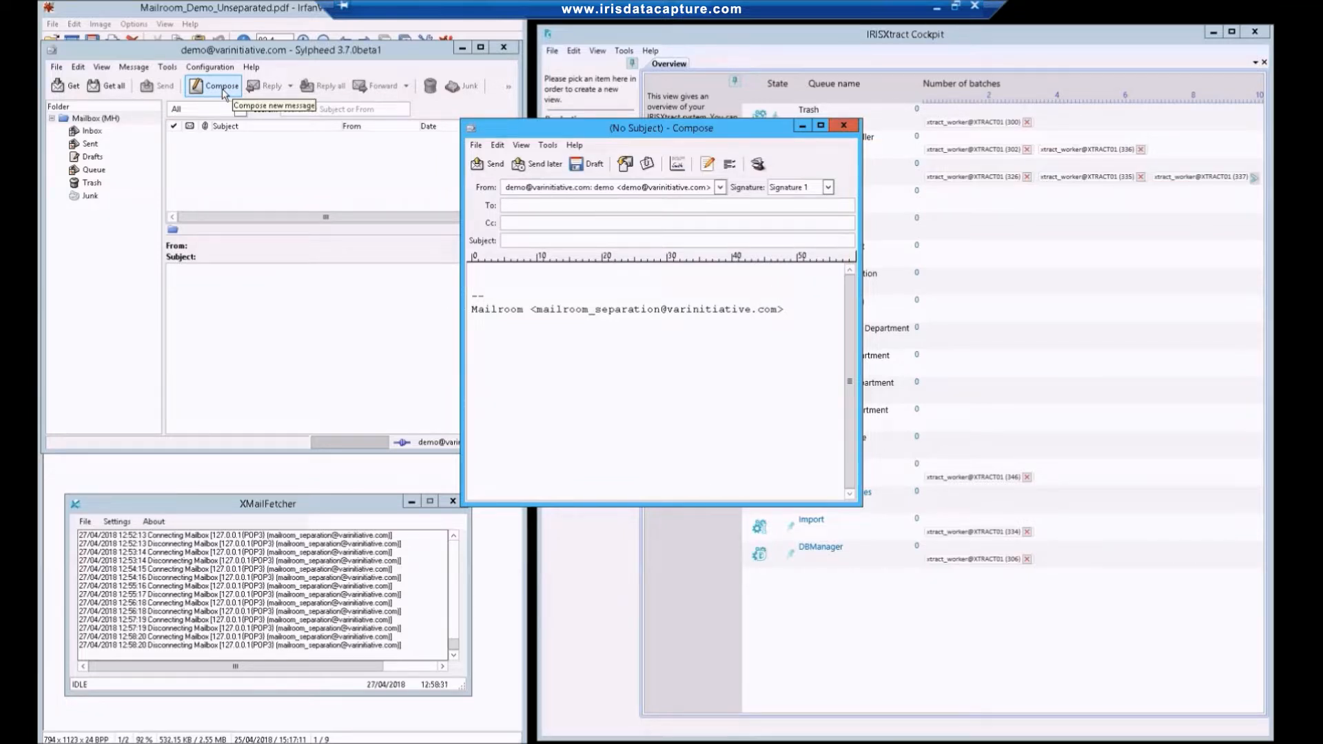
type("ma")
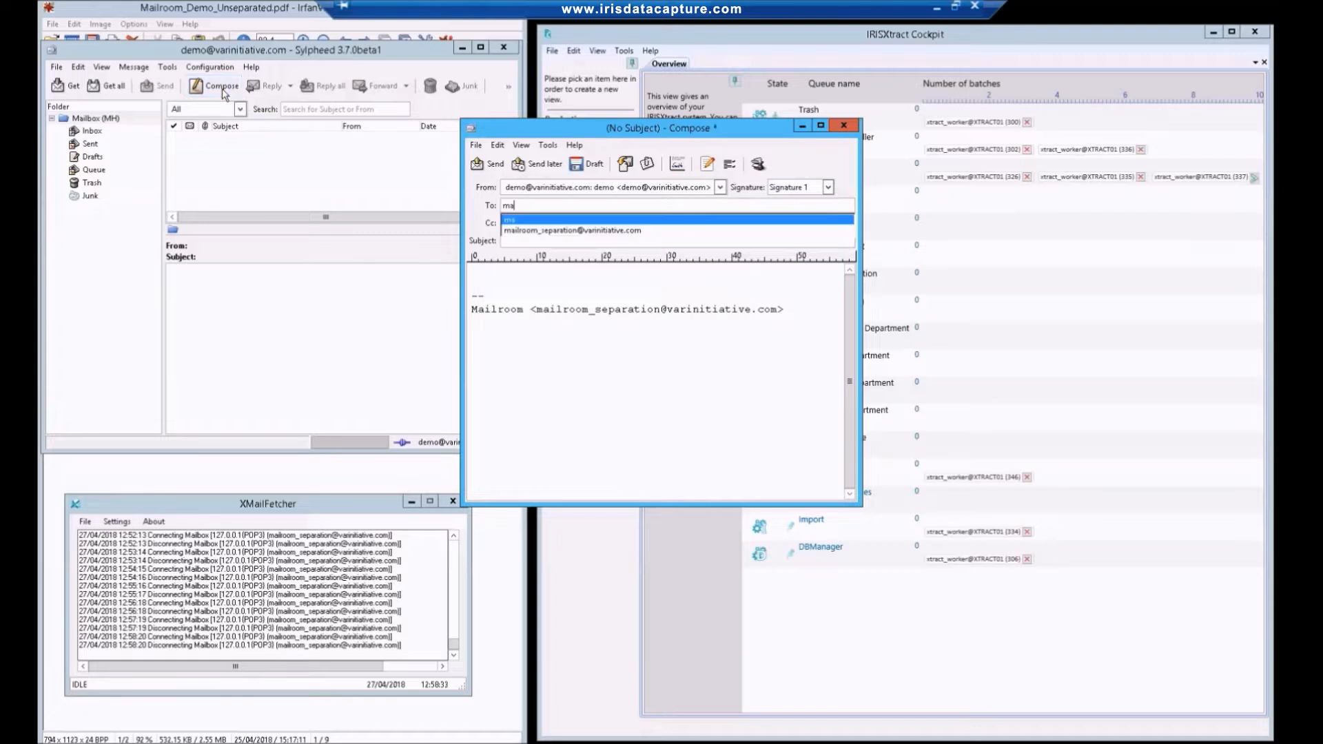
key("Down")
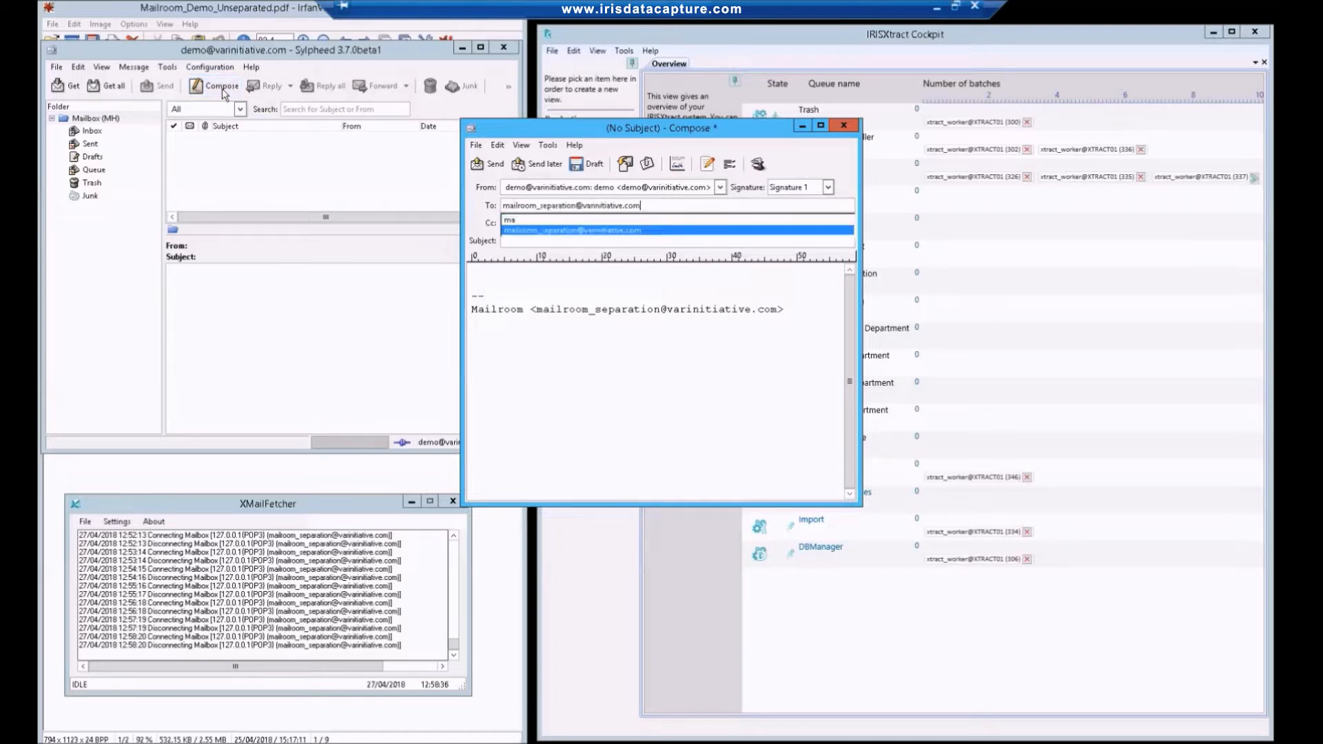
key("Return")
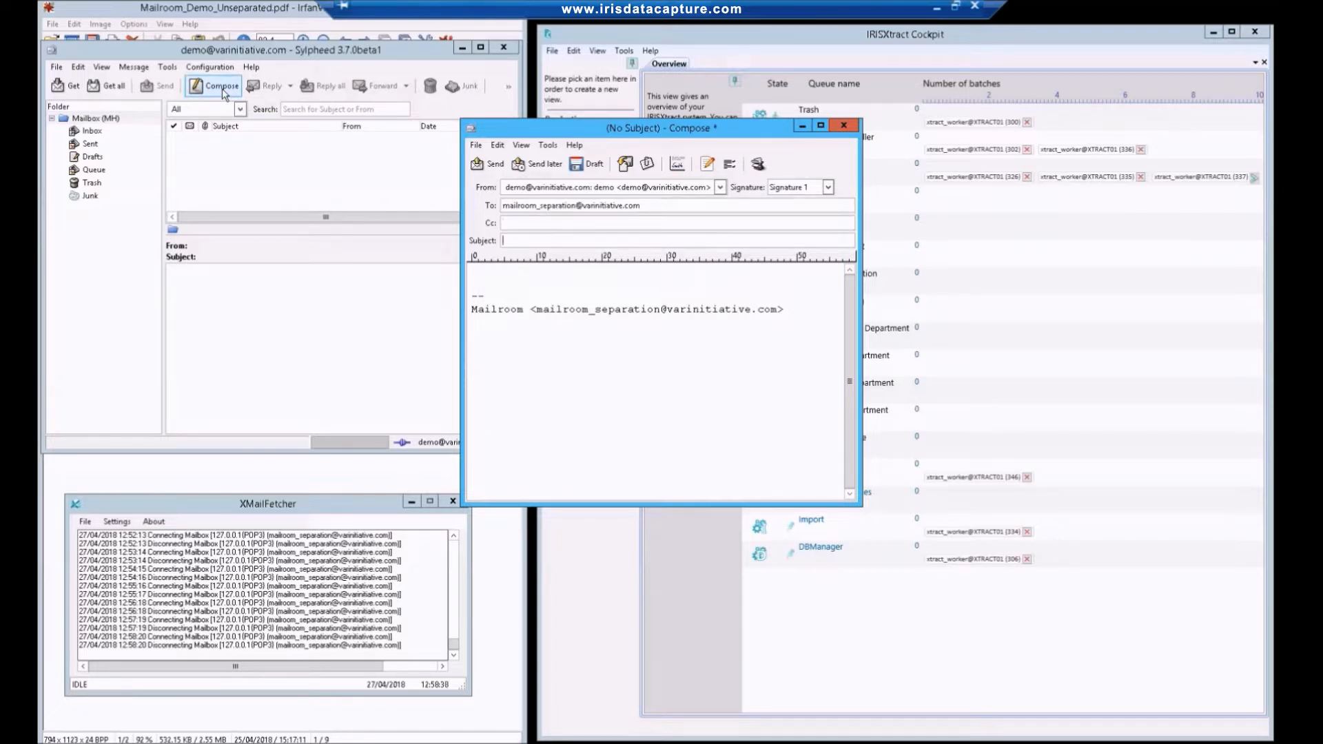
type("Test_01")
Attach Mailroom_Demo_Unseparated.pdf from the Demo_Batch folder to the email and send it.
left_click(647, 164)
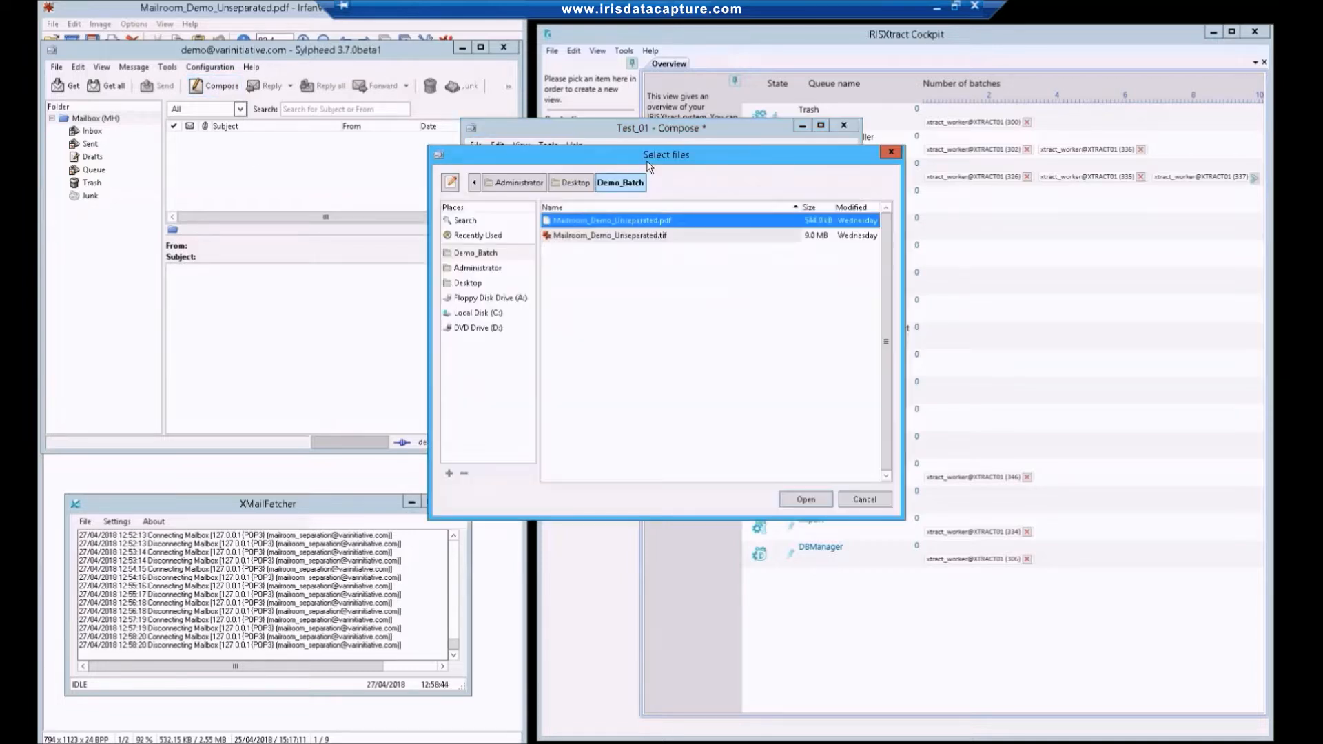
double_click(638, 218)
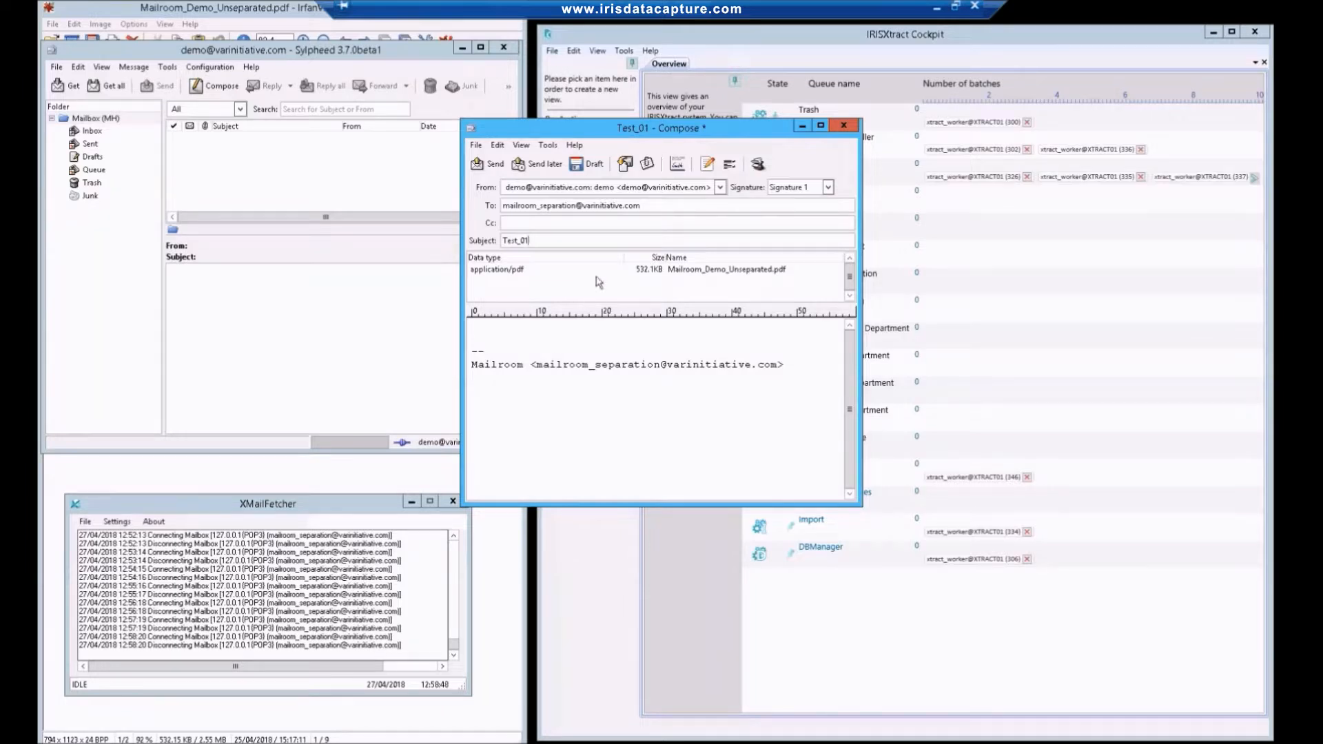
left_click(493, 166)
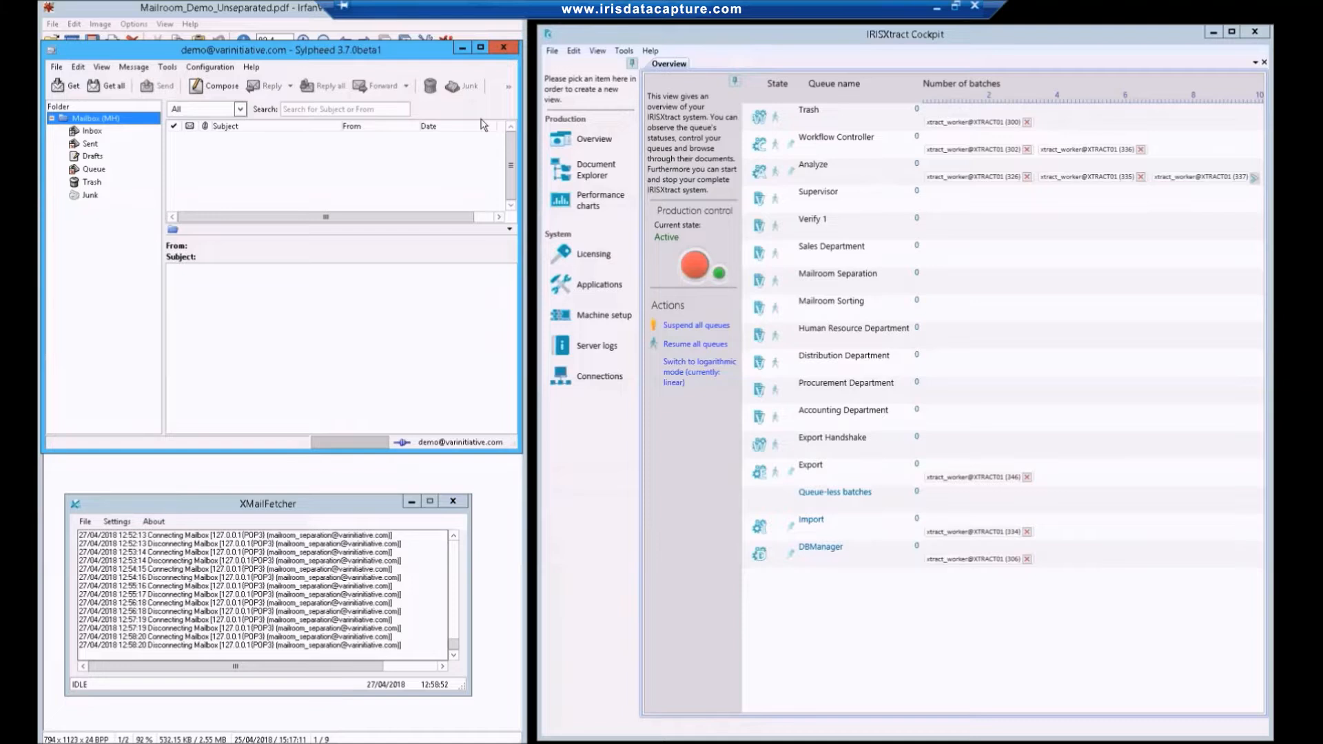
Close the mail client and synchronize the mailbox in XMailFetcher.
left_click(504, 48)
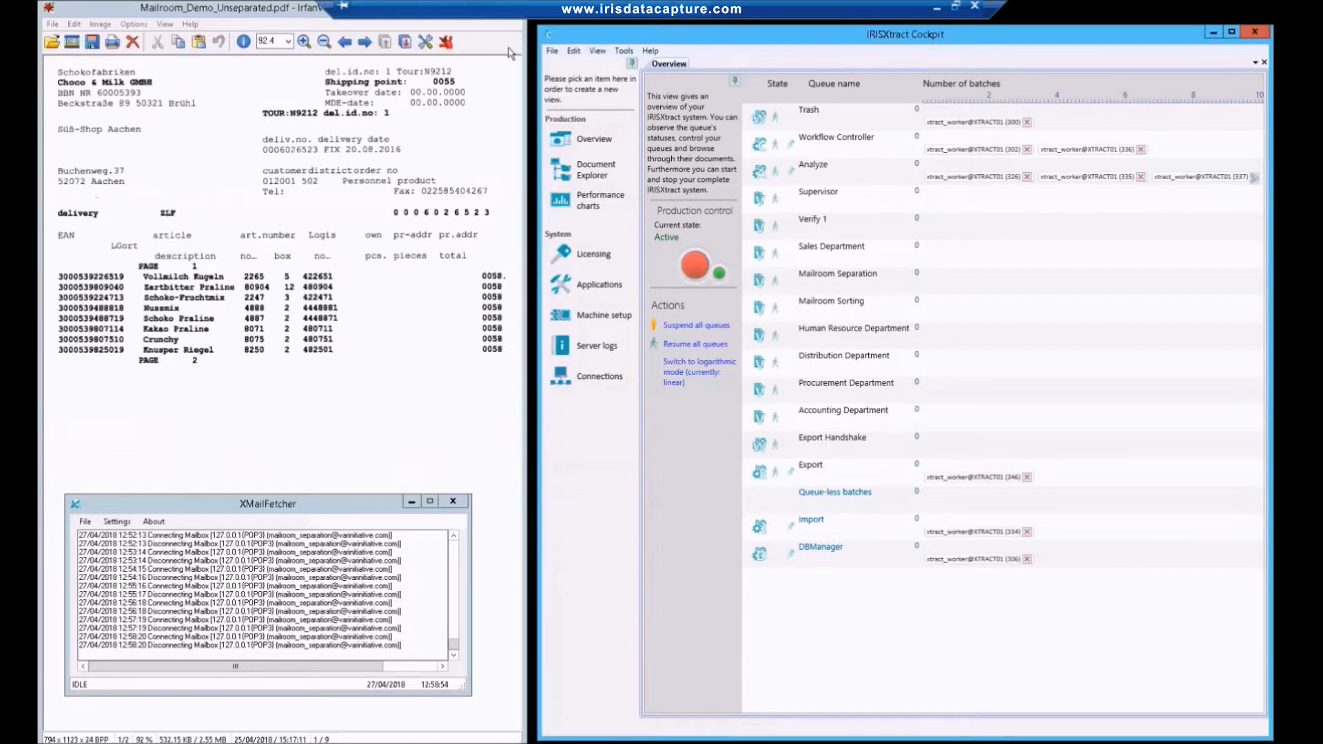
left_click(86, 524)
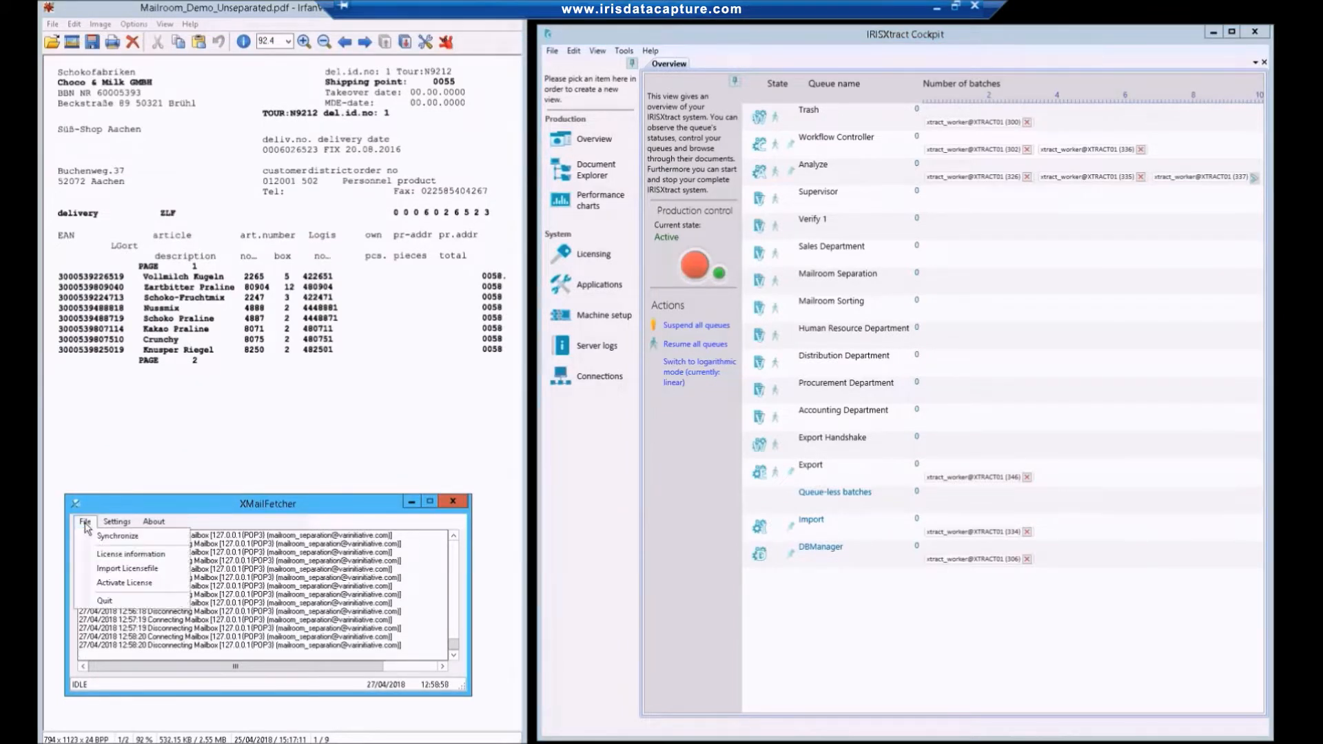
left_click(113, 536)
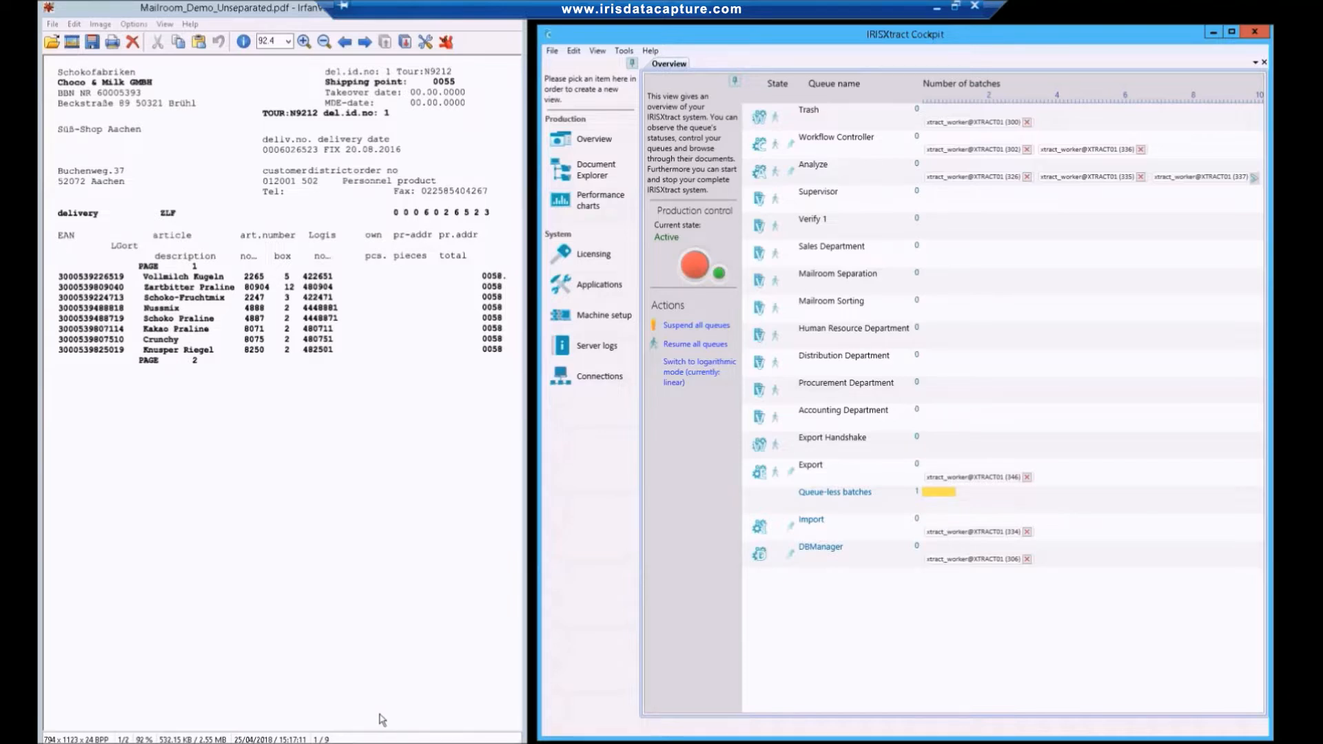
Page through Mailroom_Demo_Unseparated.pdf to its last page to examine the mixed documents, and close the image viewer.
left_click(406, 42)
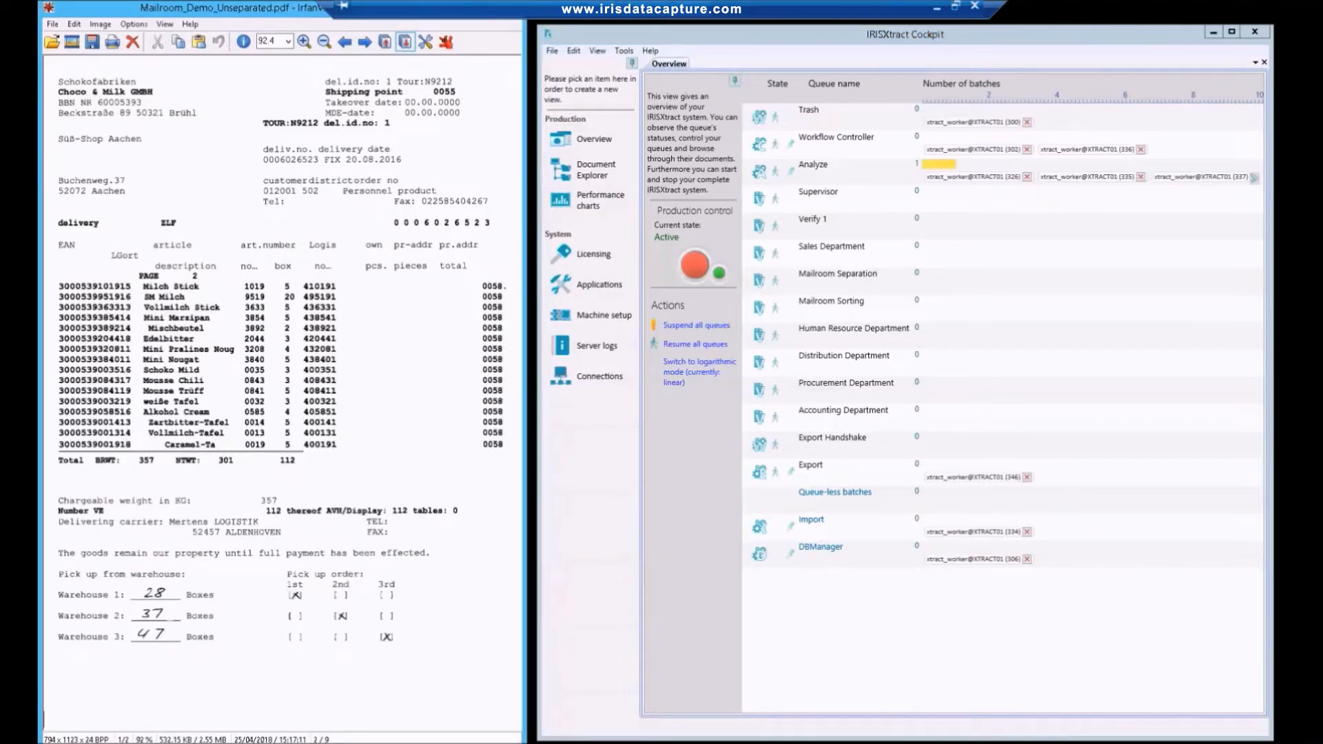
left_click(405, 42)
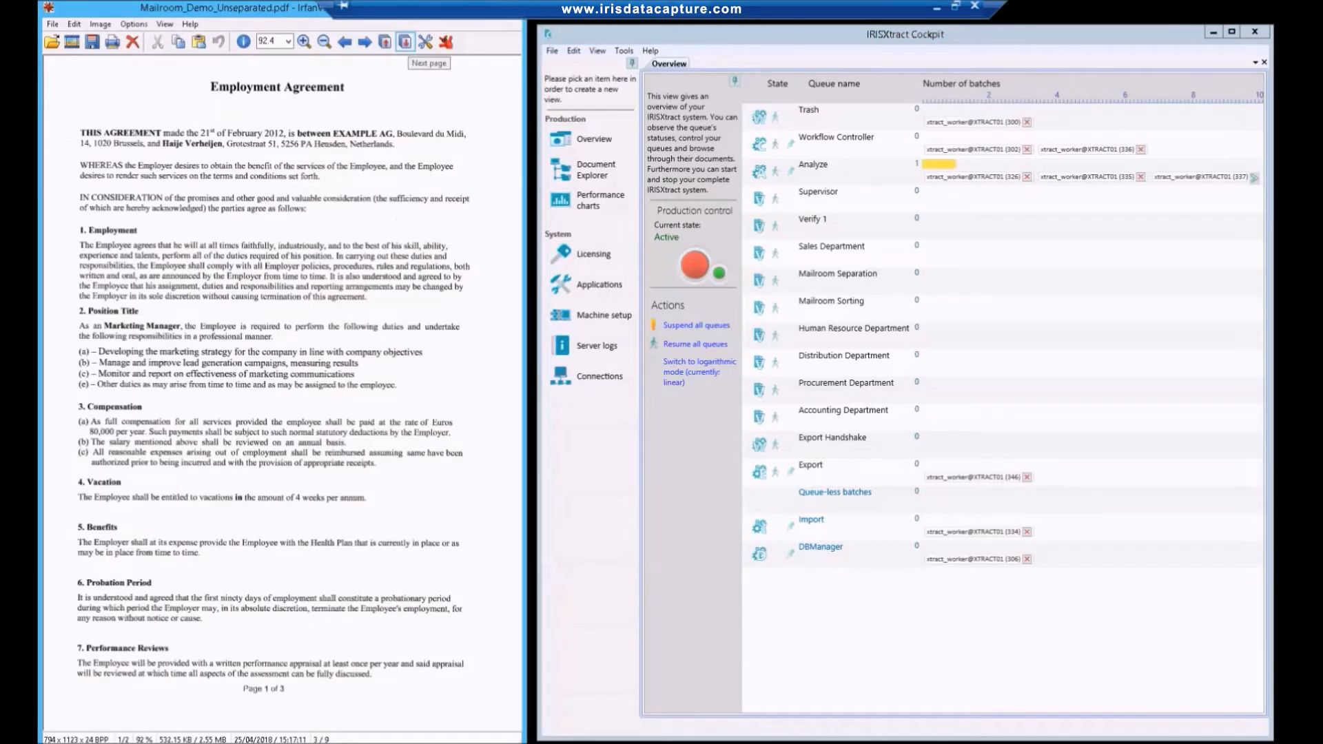
left_click(405, 42)
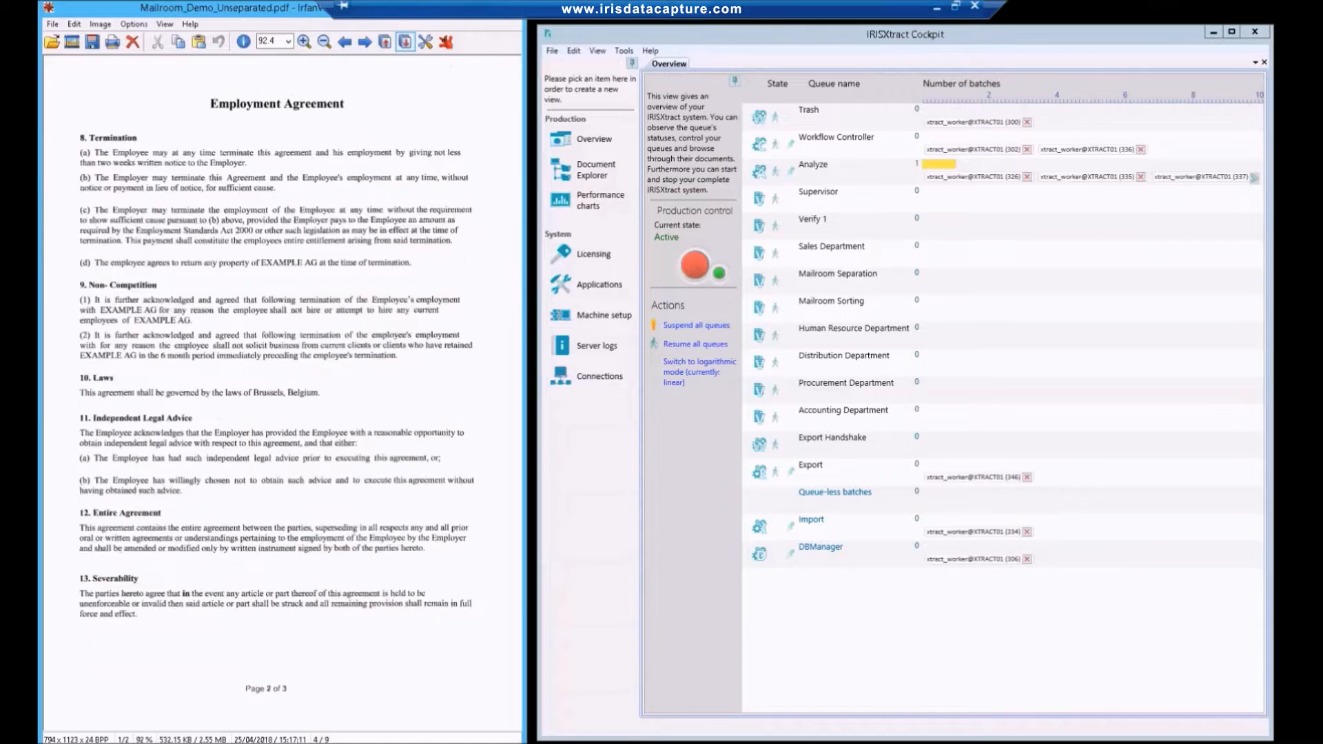
left_click(405, 42)
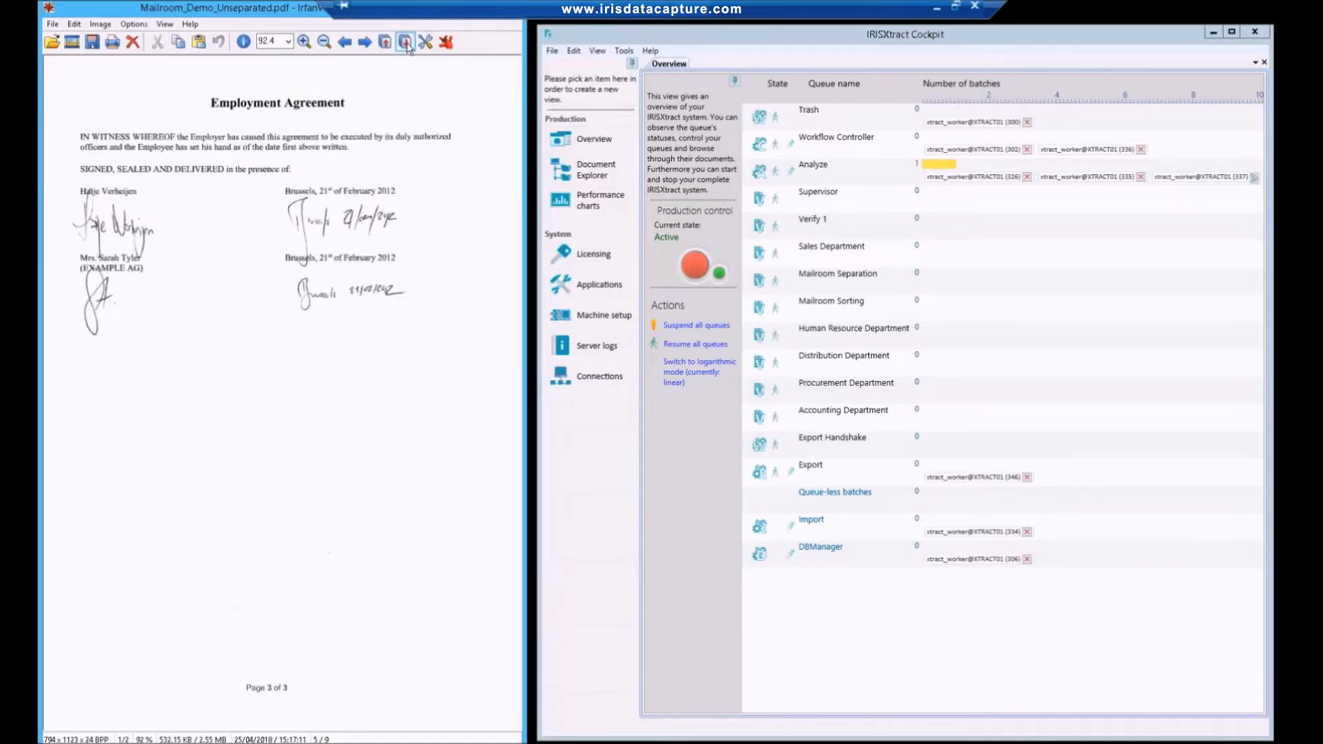
left_click(405, 42)
left_click(405, 43)
left_click(405, 42)
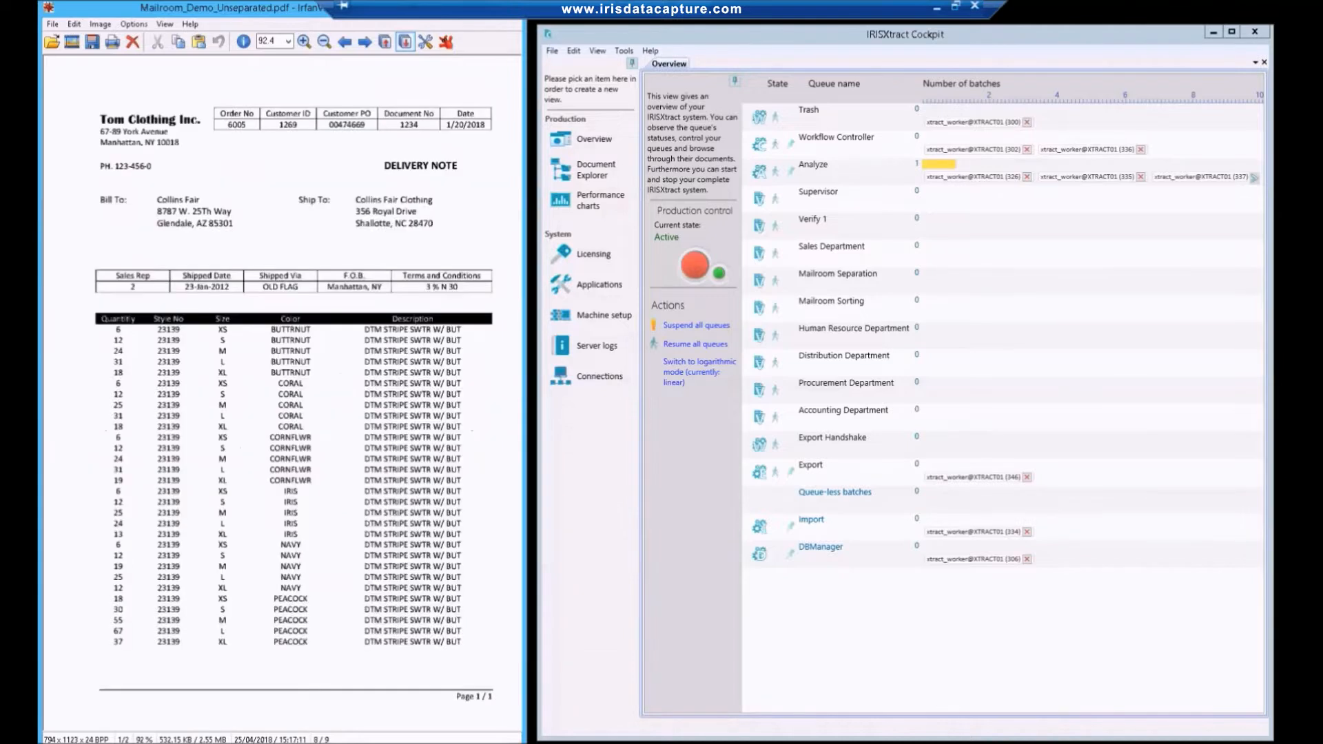
left_click(405, 42)
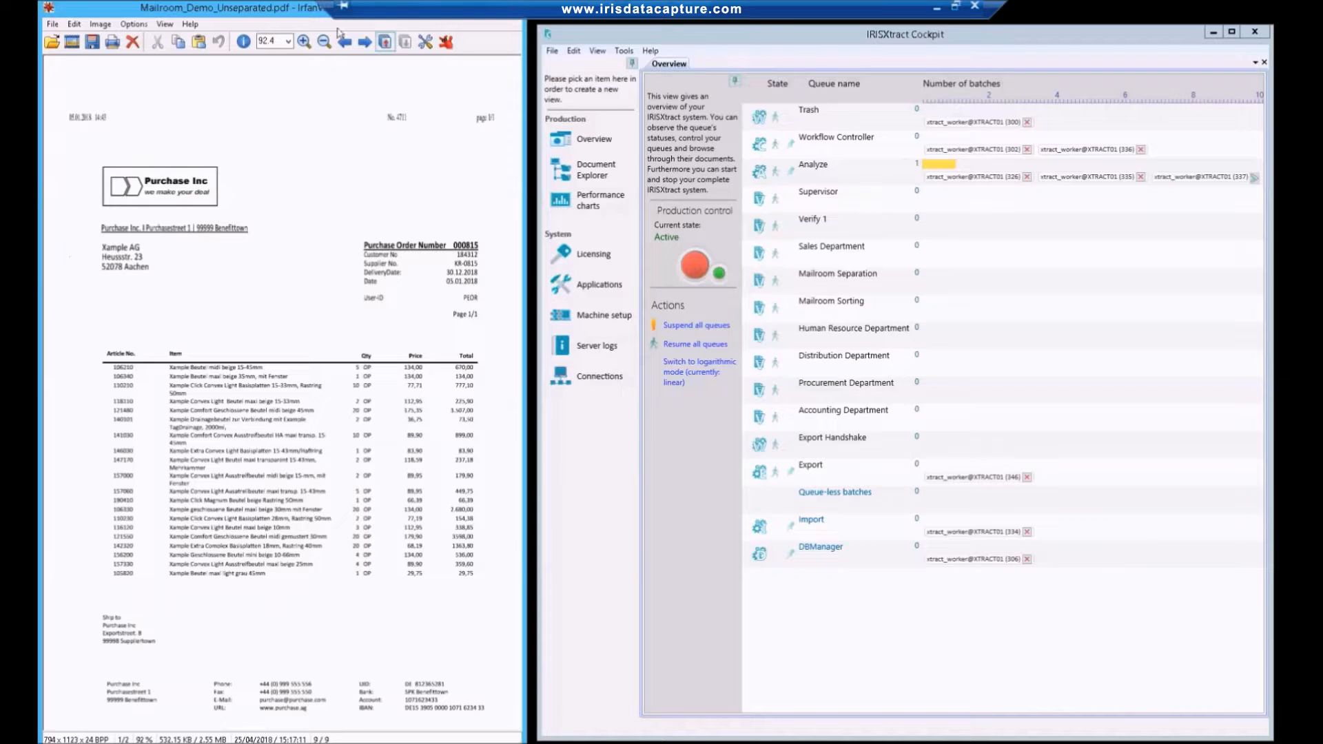
double_click(293, 9)
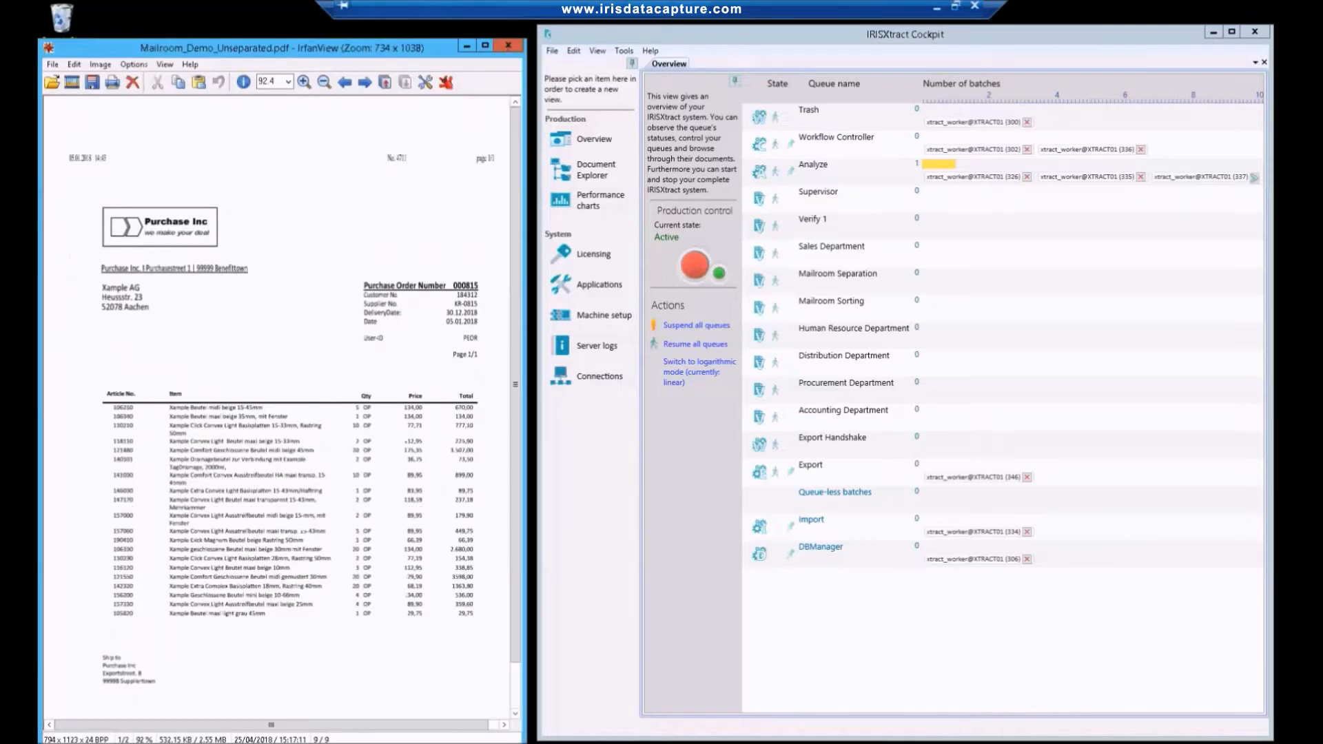
left_click(506, 46)
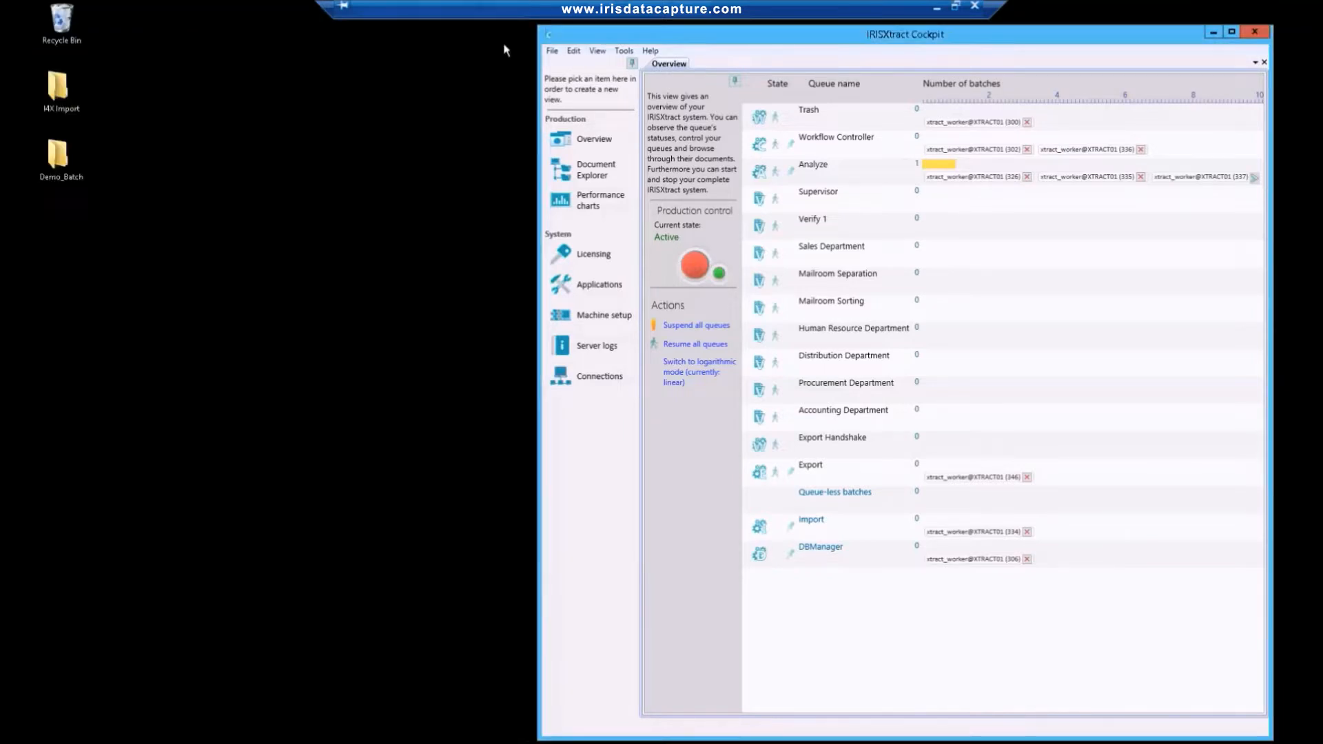
Maximize IRISXtract Cockpit and open the Test_01 batch from the Mailroom Separation queue in Verify.
left_click(1231, 32)
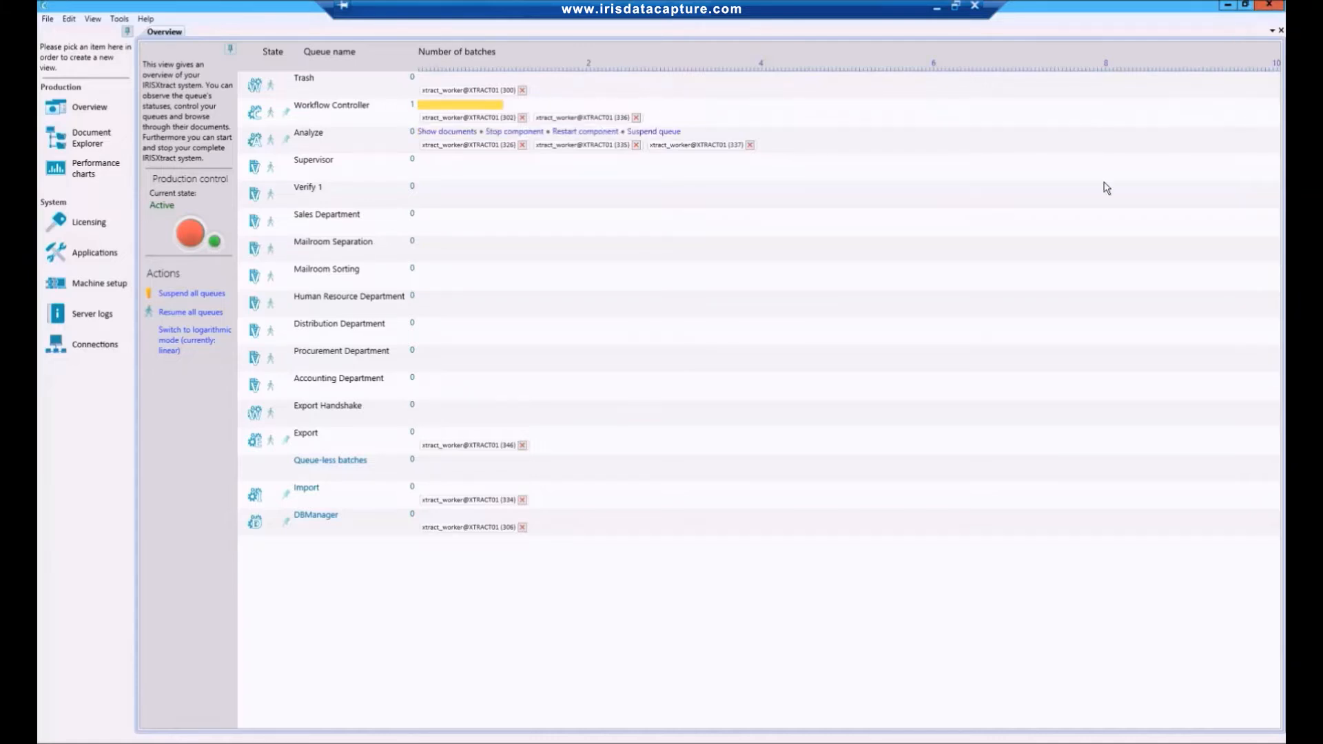
mouse_move(548, 248)
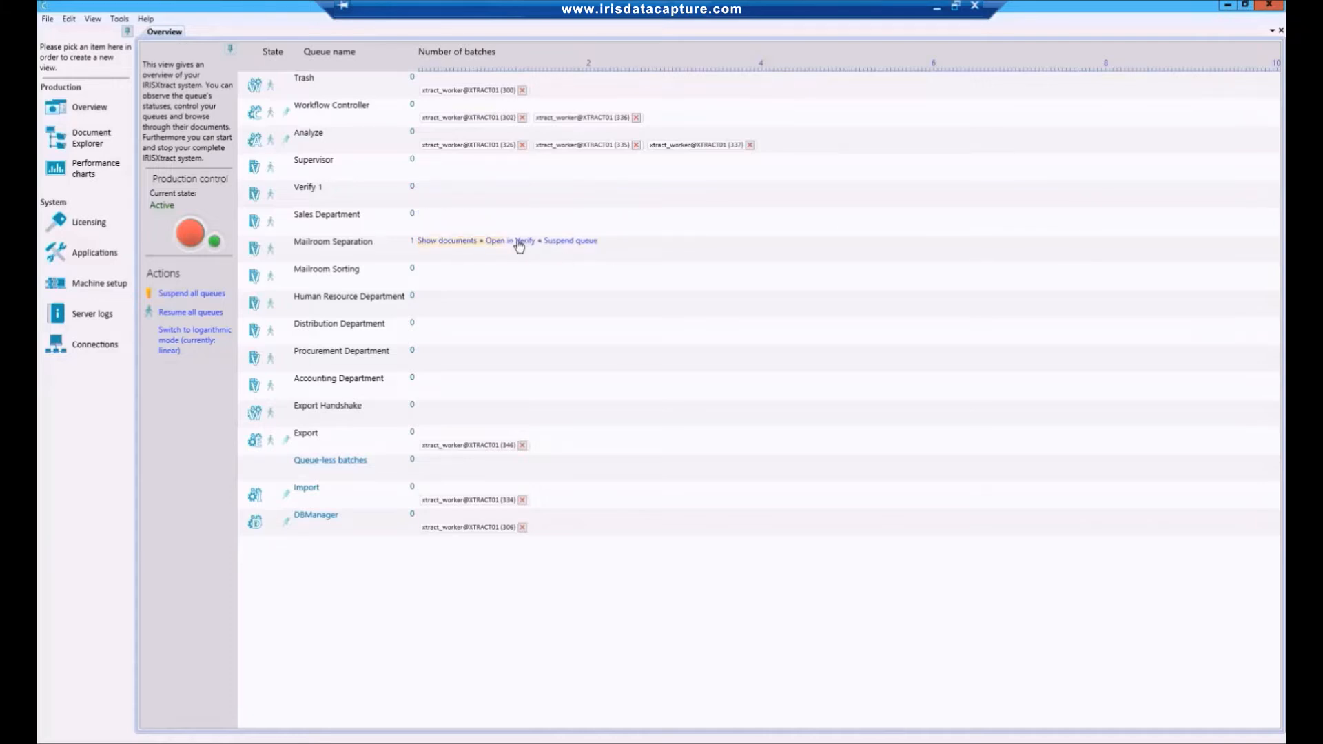
left_click(520, 241)
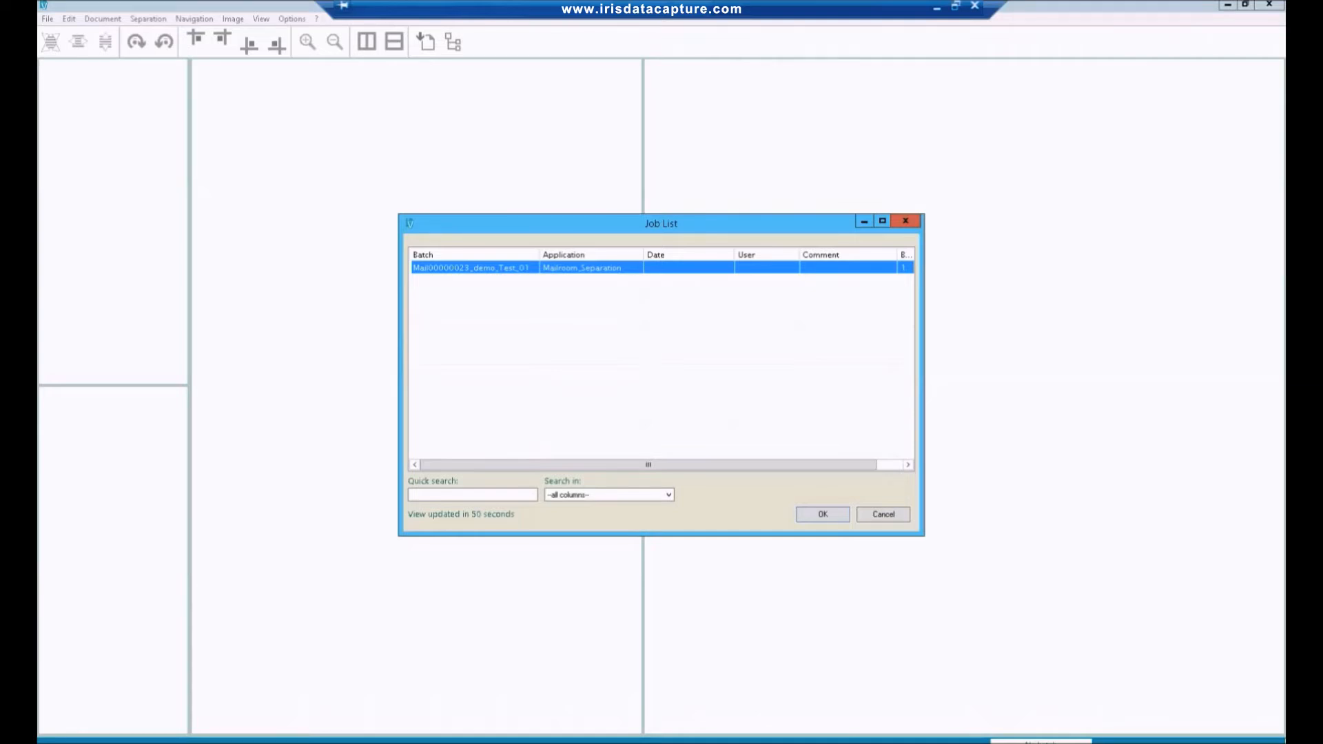
double_click(546, 267)
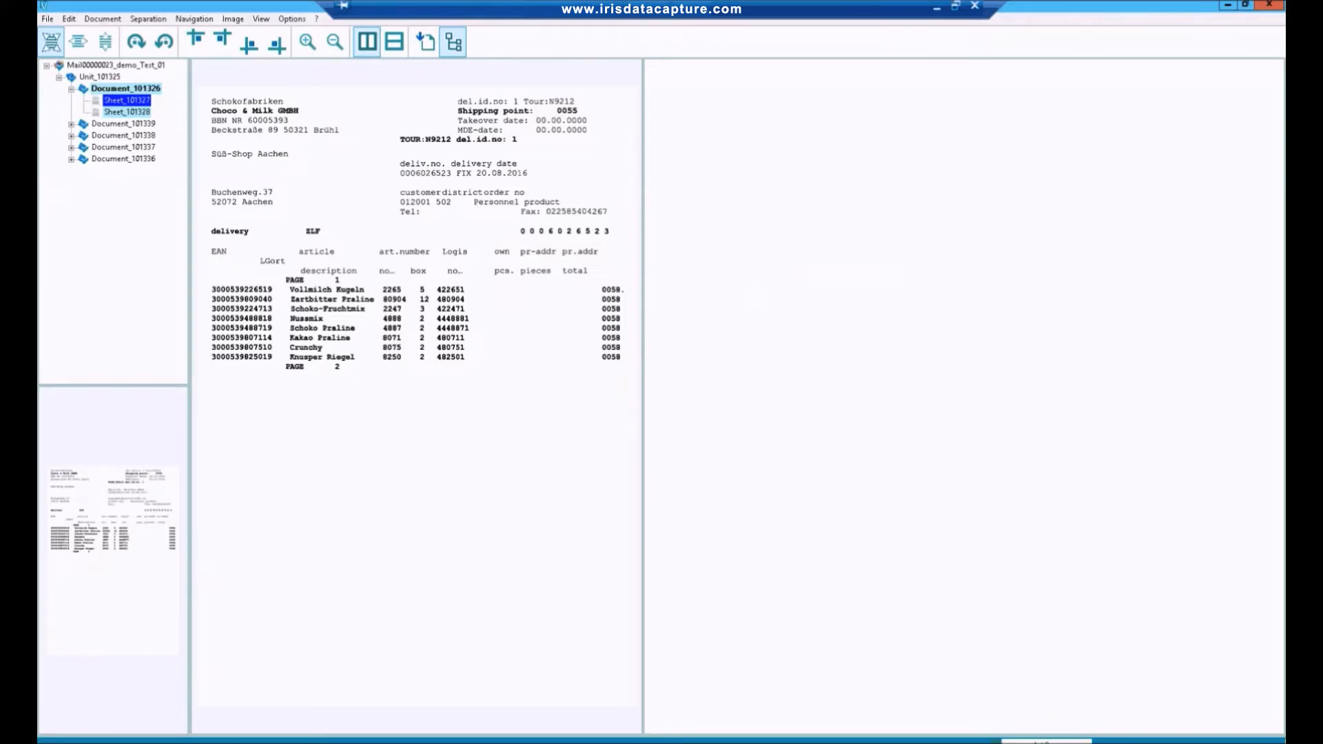
Review the separation of the employment agreement, COMACC invoice, Tom Clothing delivery note and Purchase Inc order in the batch.
left_click(123, 124)
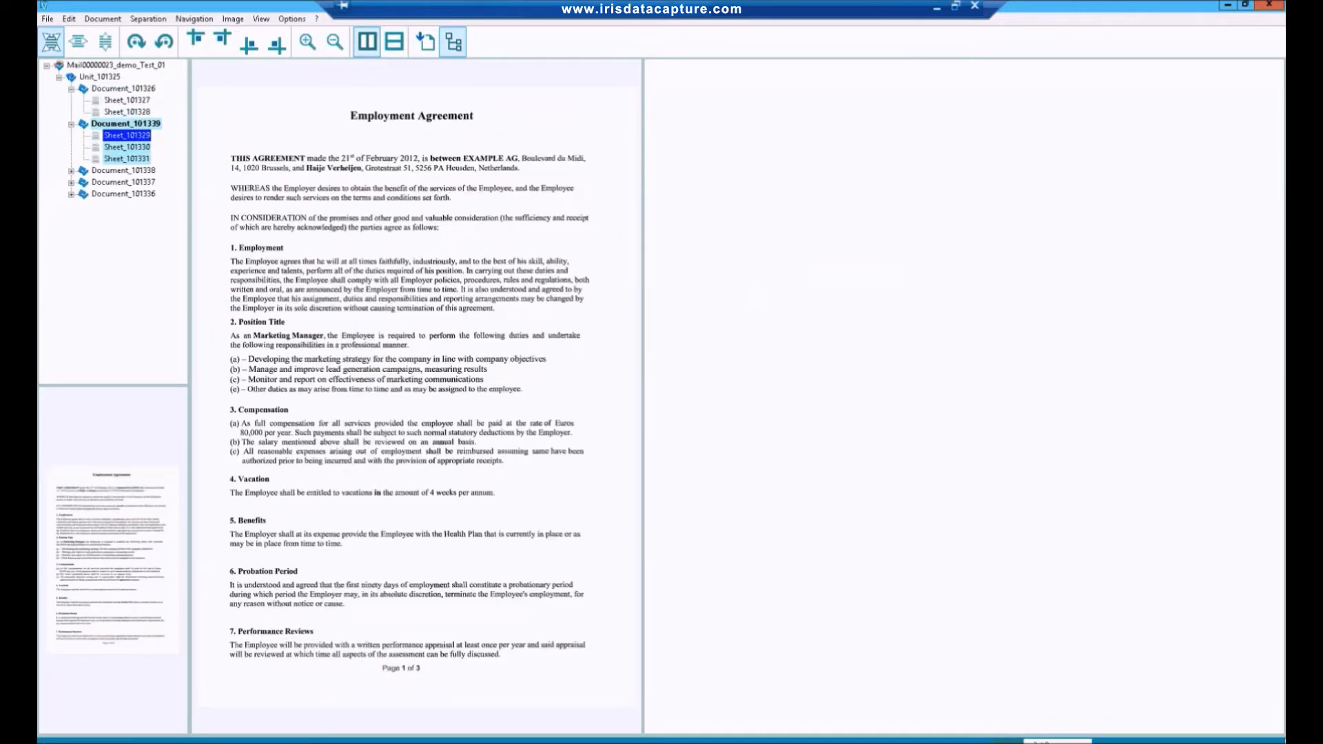
left_click(123, 170)
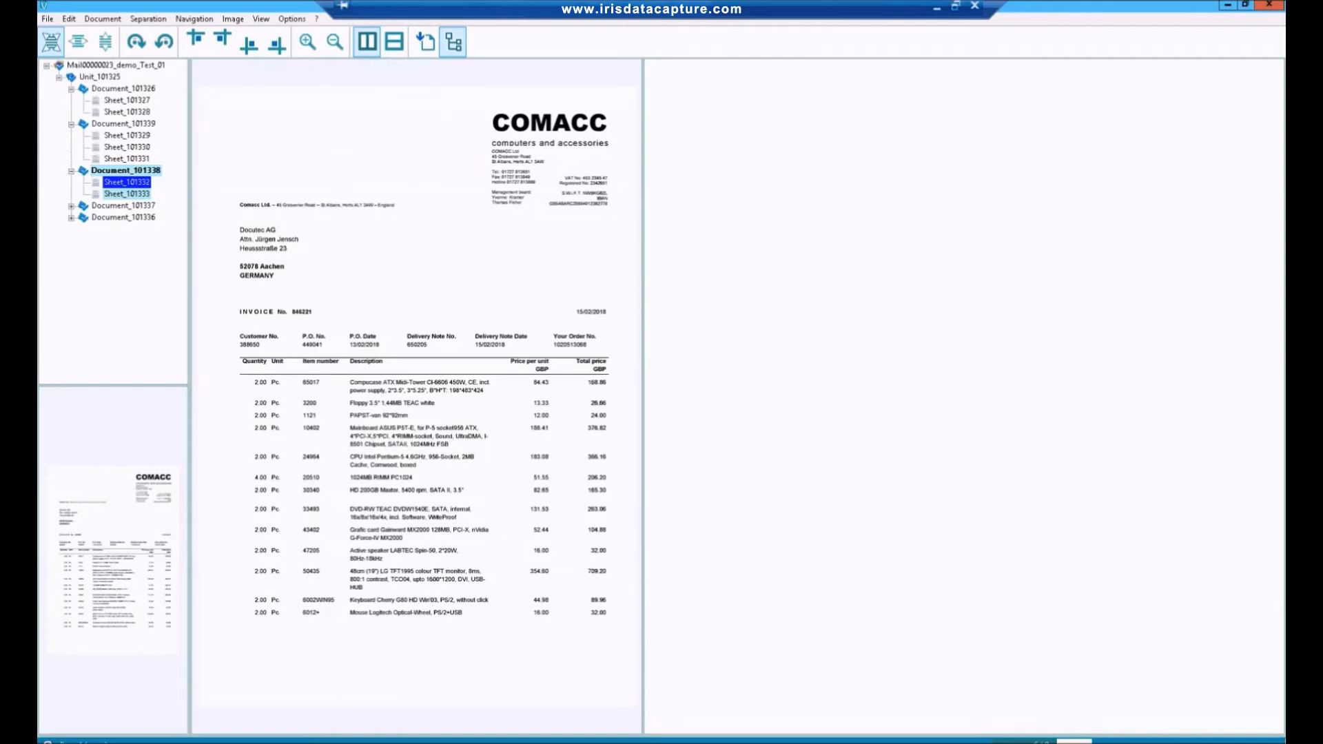
left_click(124, 205)
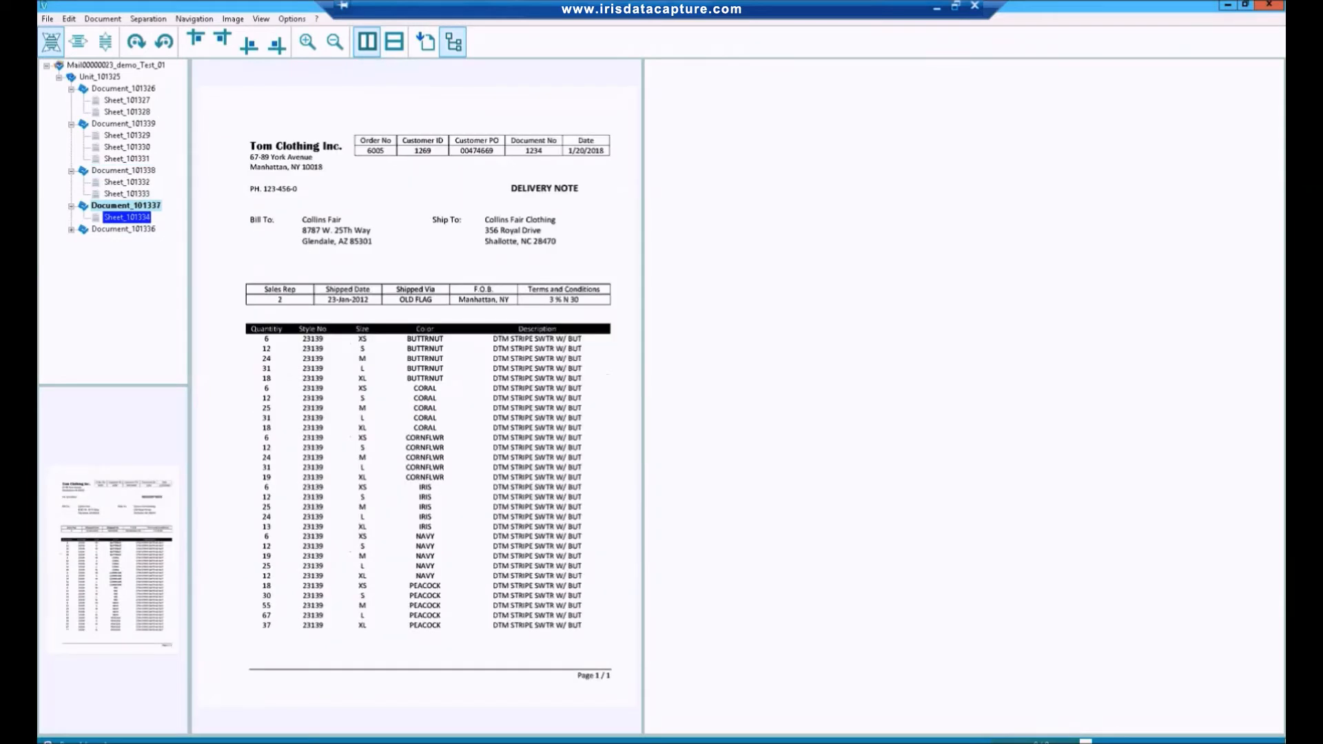
left_click(123, 229)
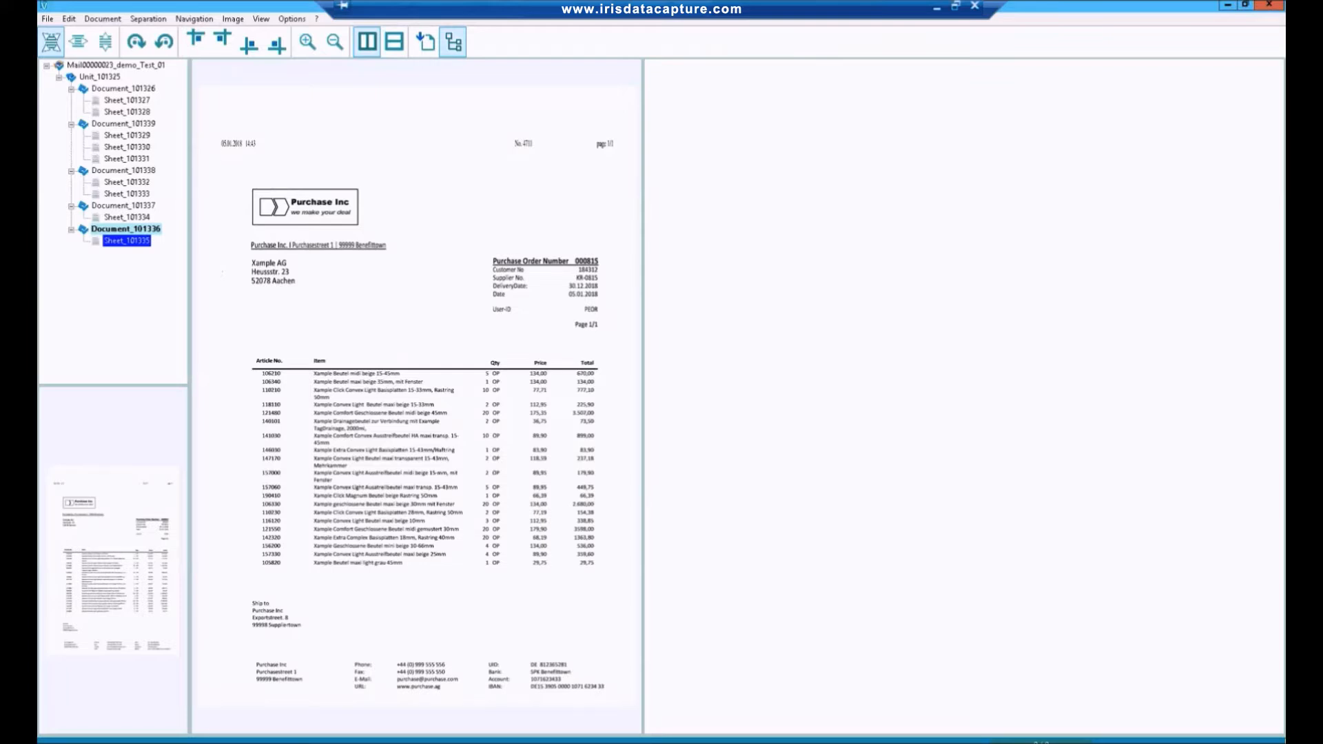
Complete the separation batch and close Verify without waiting for new jobs.
key("Return")
left_click(681, 414)
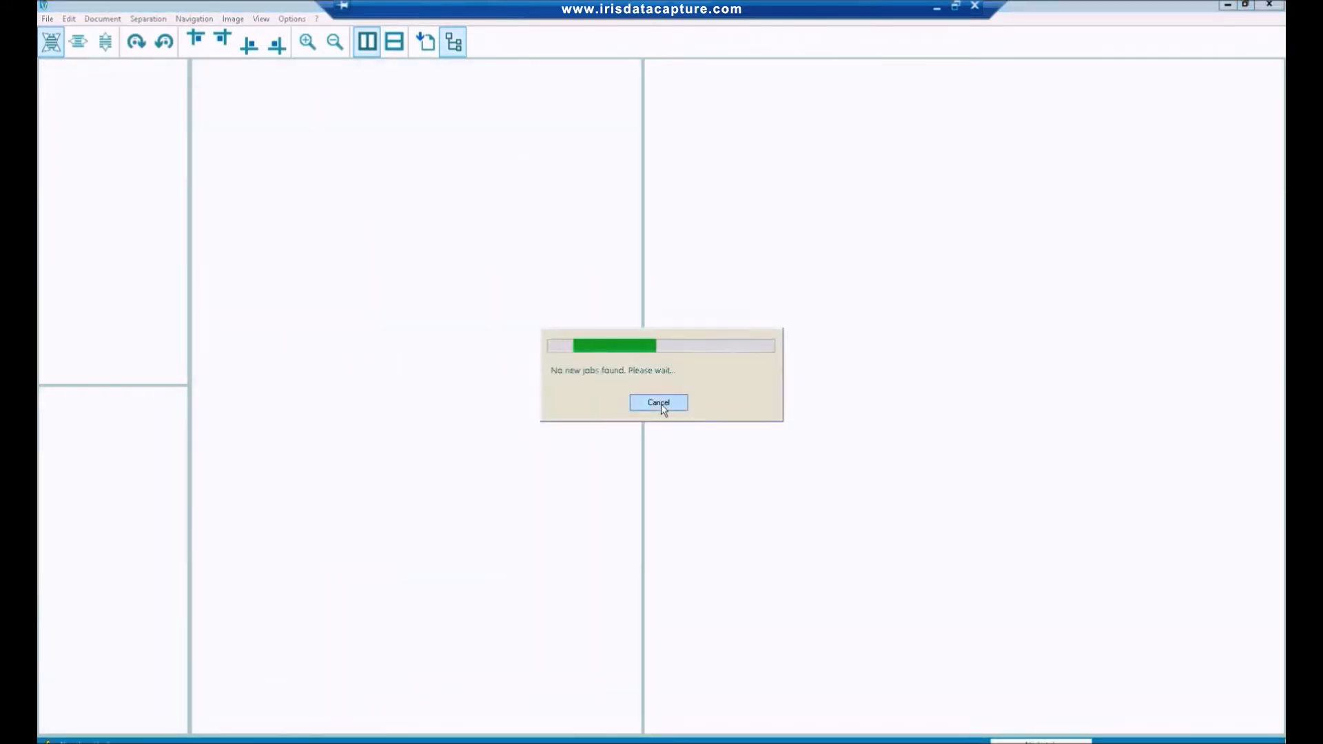
left_click(660, 404)
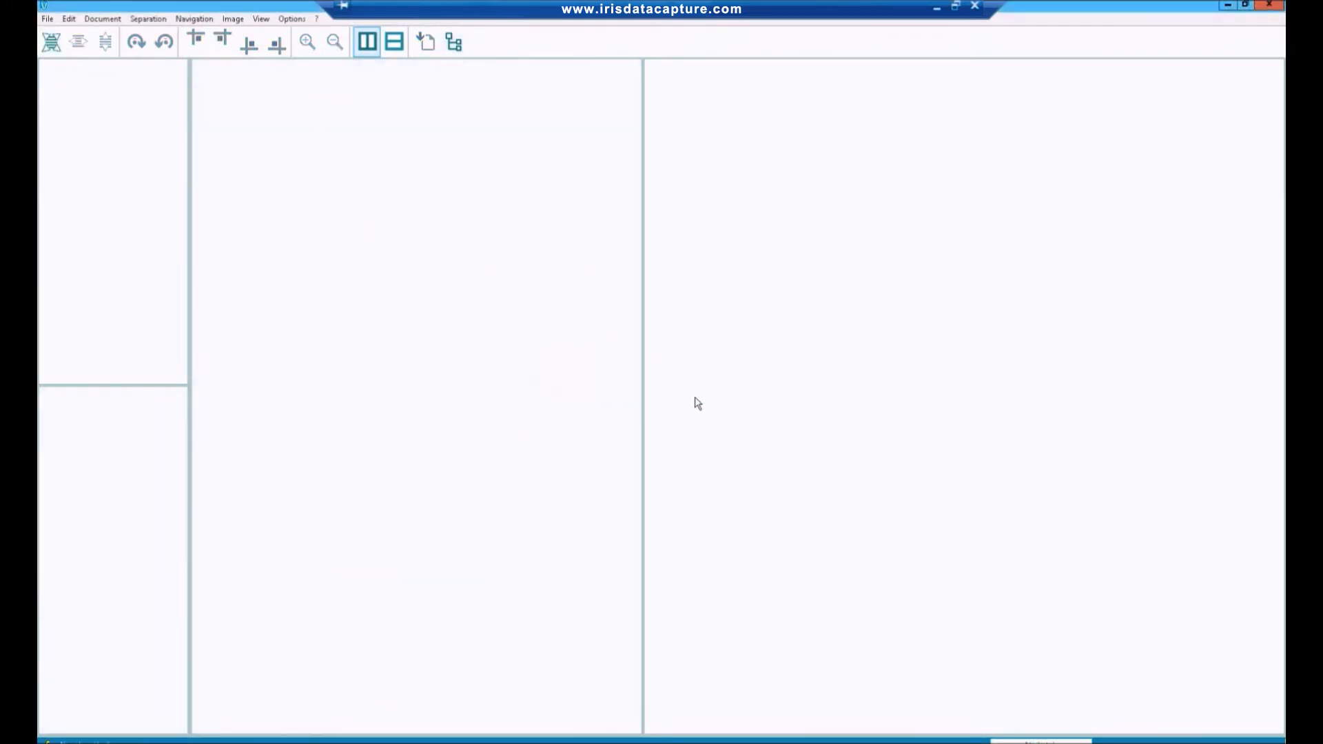
left_click(1278, 6)
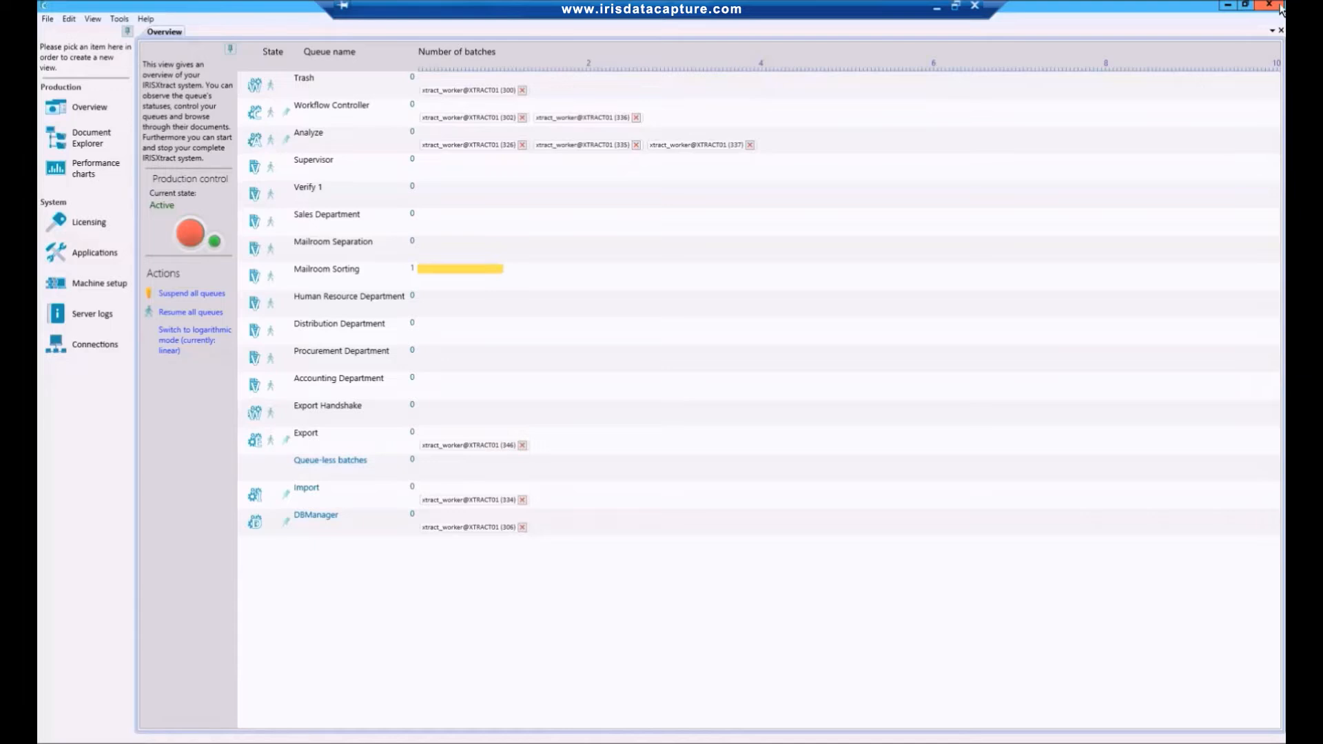
Open the Test_01 batch from the Mailroom Sorting queue in Verify.
mouse_move(454, 279)
left_click(511, 269)
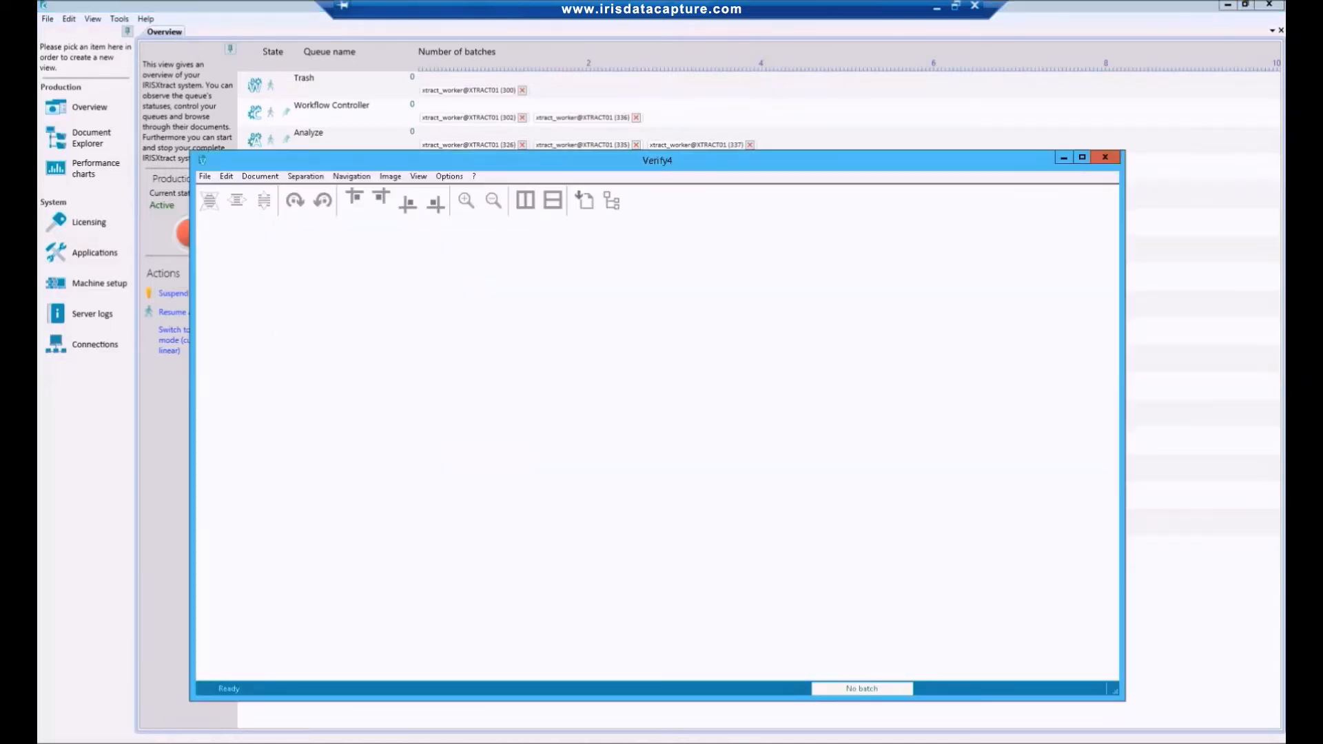
left_click(816, 512)
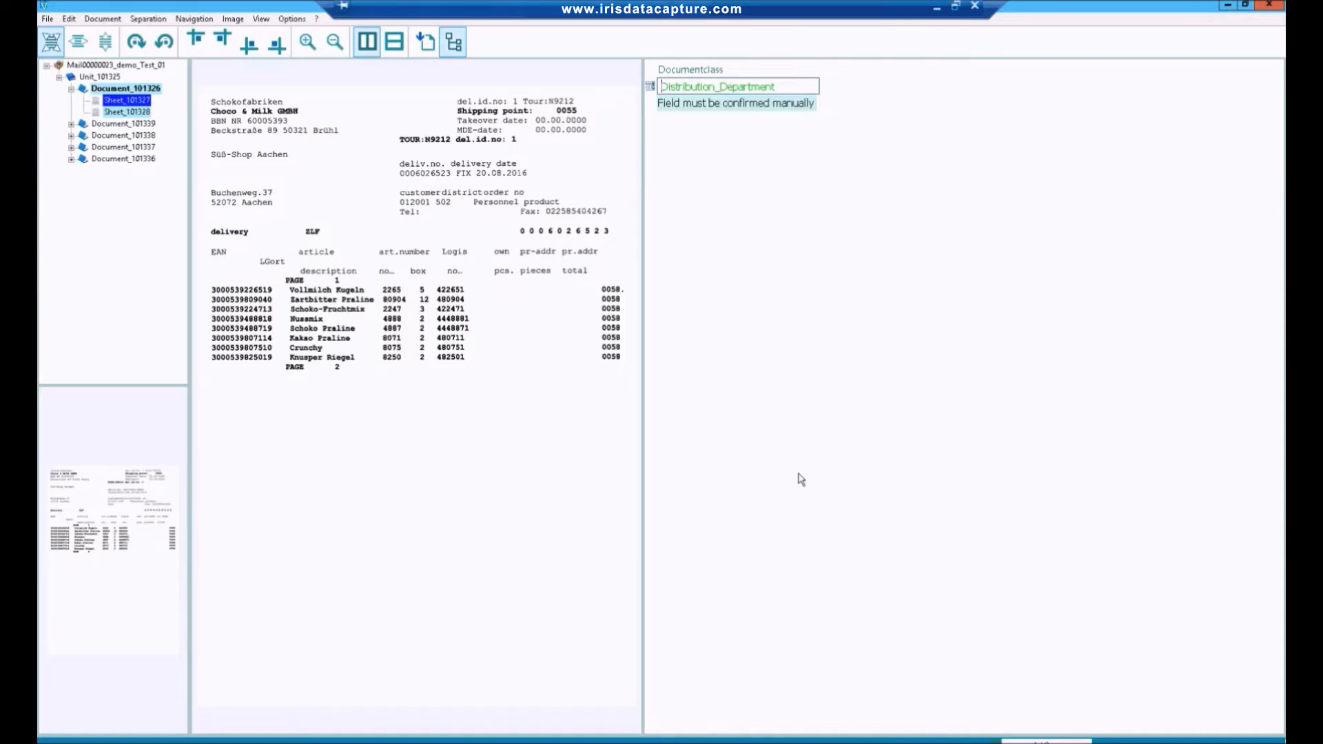
Confirm the five document classes in order: Distribution_Department, HumanResource_Department, Procurement_Department for two documents, and Sales_Department.
key("Return")
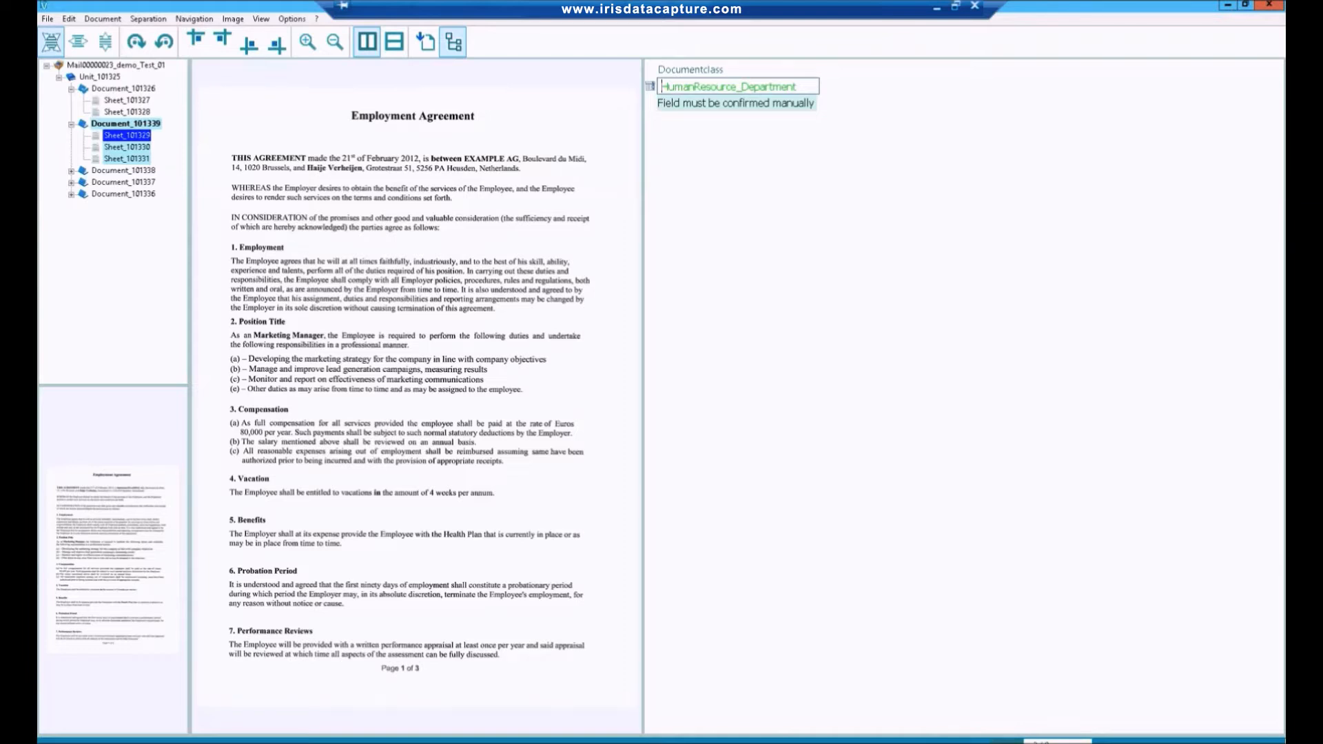
key("Return")
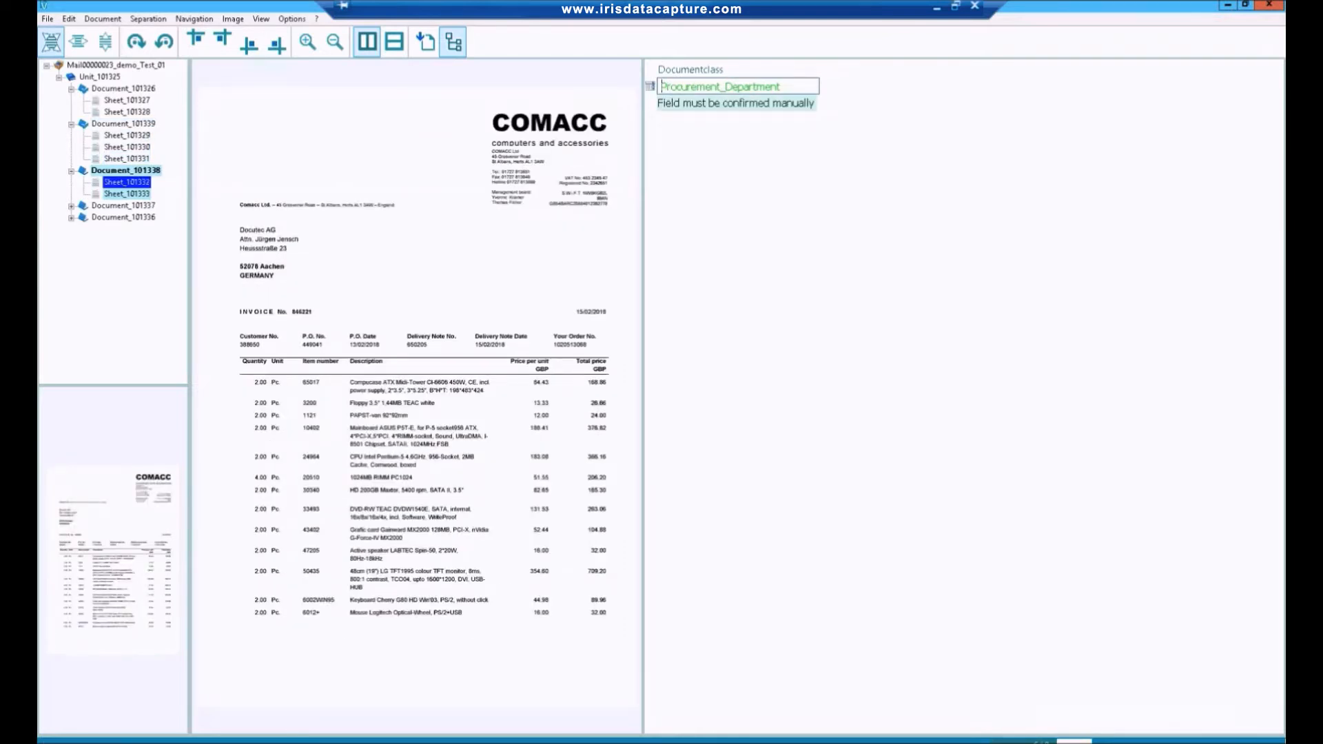
key("Return")
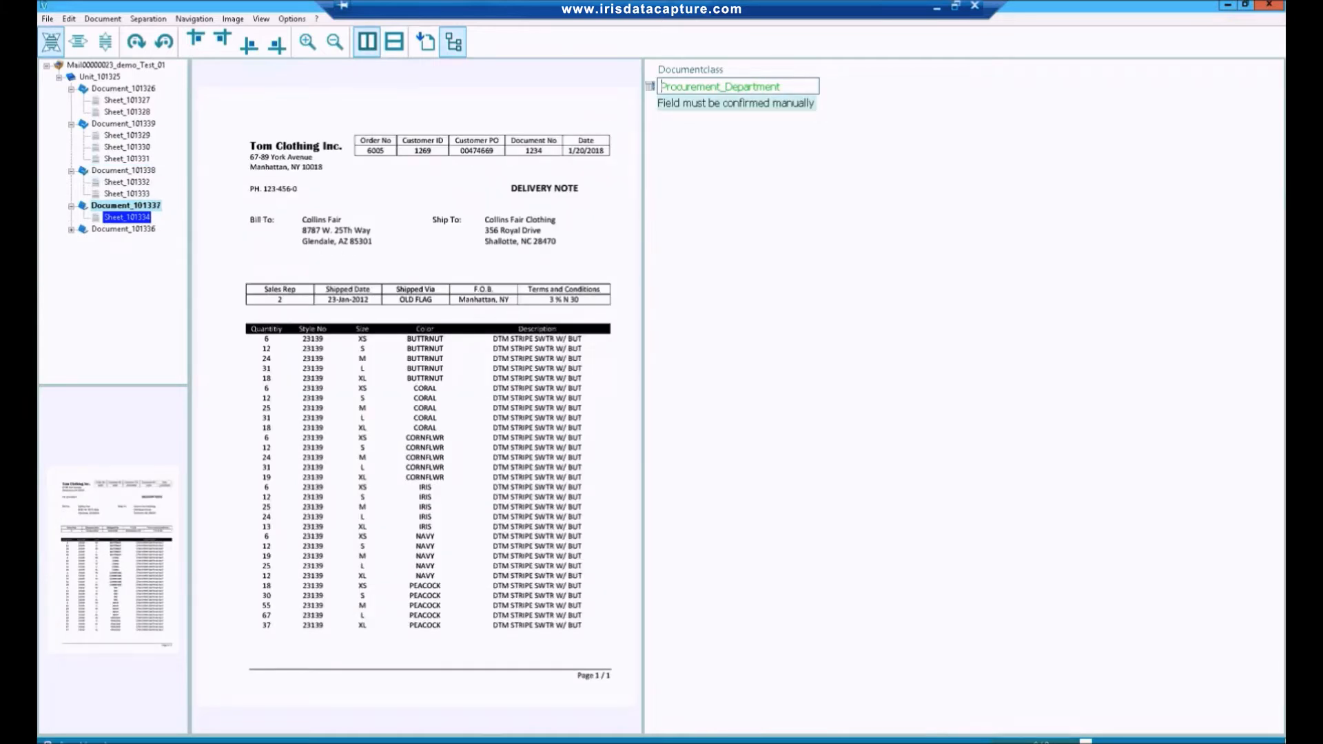
key("Return")
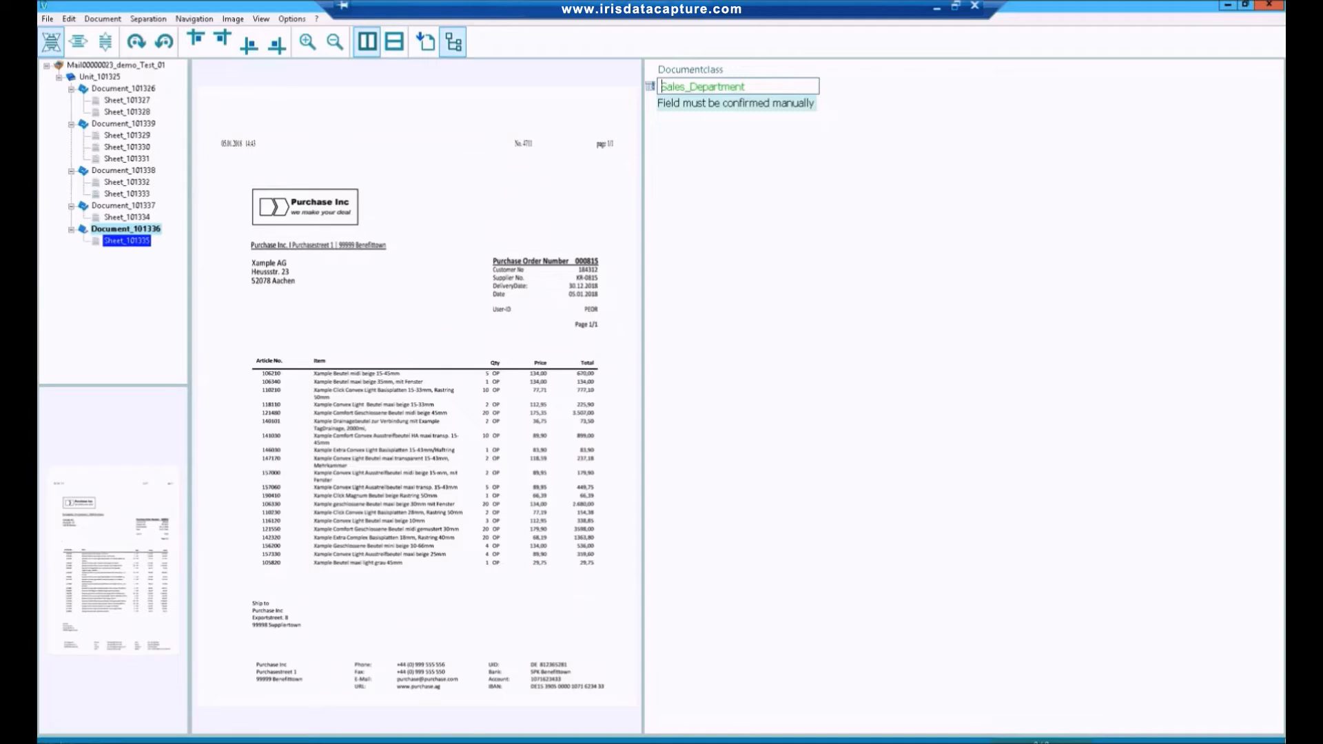
key("Return")
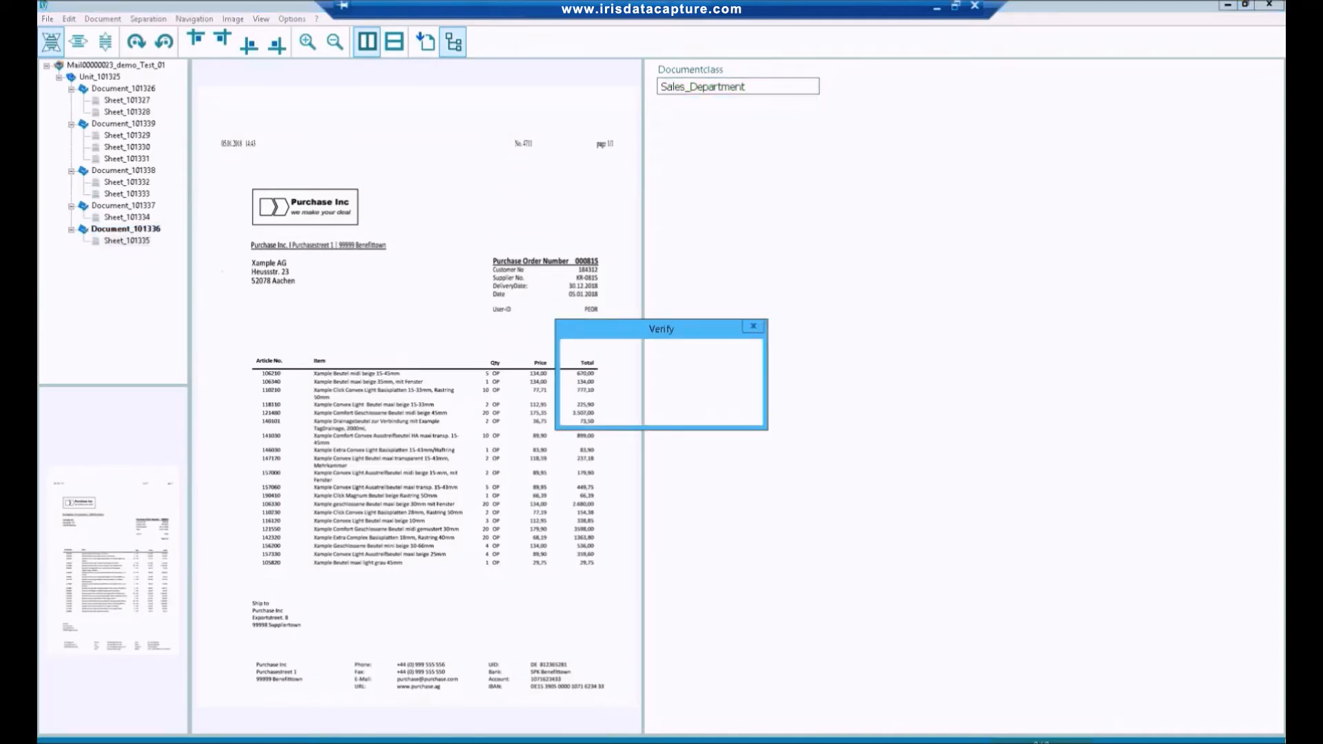
Close the finished sorting job and open the Test_01 batch from the Procurement Department queue in Verify.
left_click(686, 412)
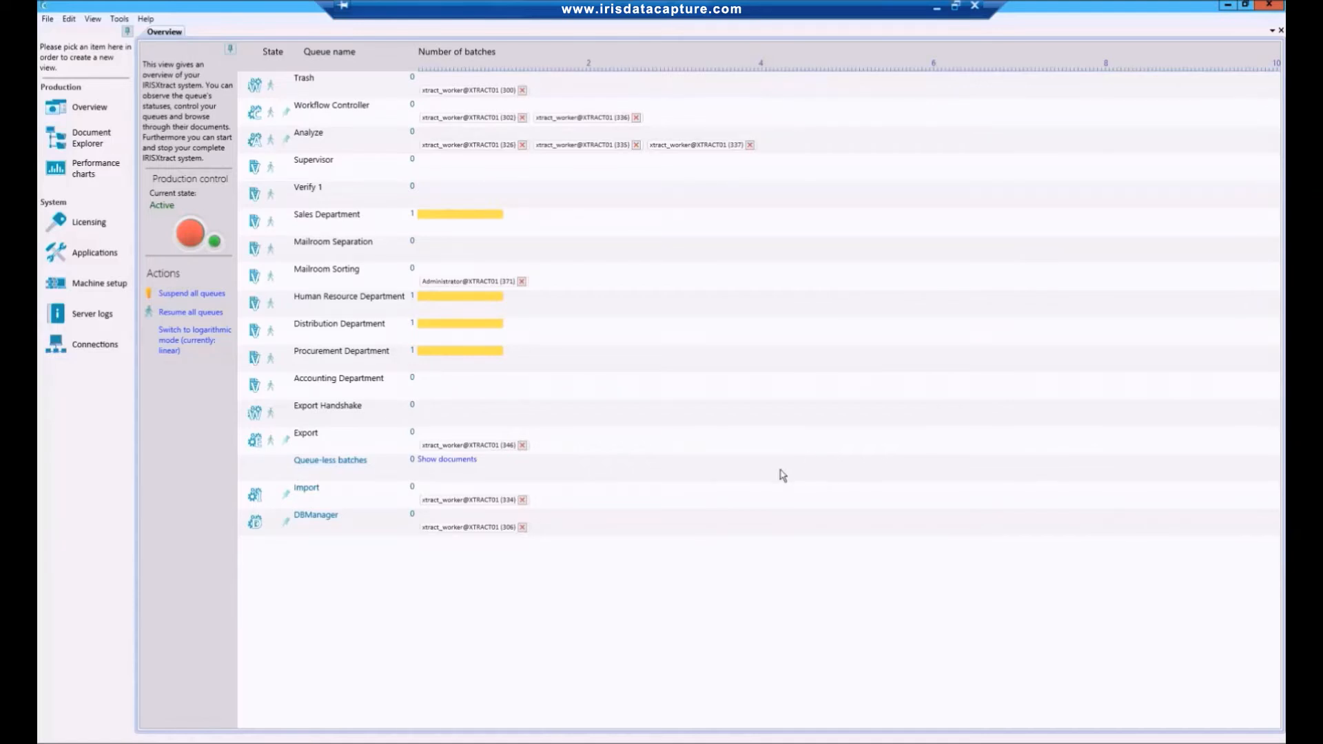
left_click(511, 352)
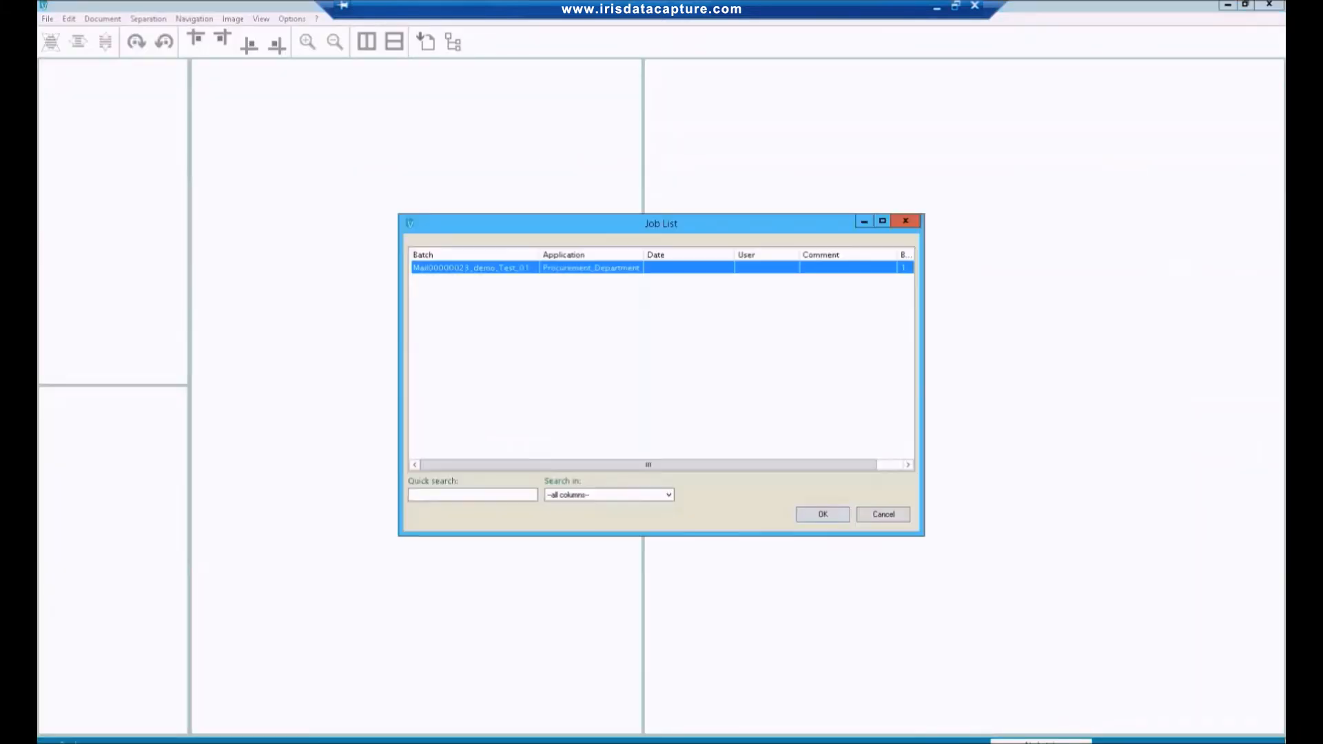
left_click(823, 514)
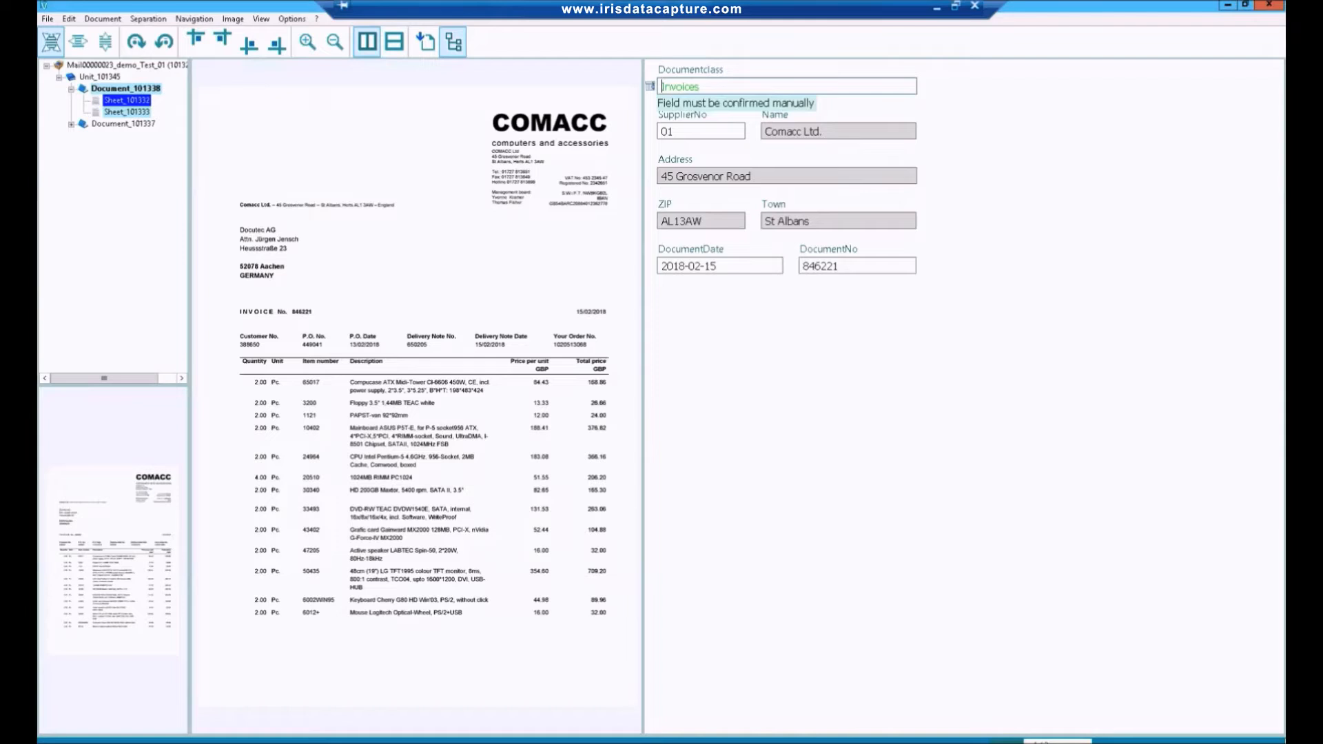
Confirm the COMACC invoice's document class Invoices, its supplier number, document date 2018-02-15 and document number.
key("Return")
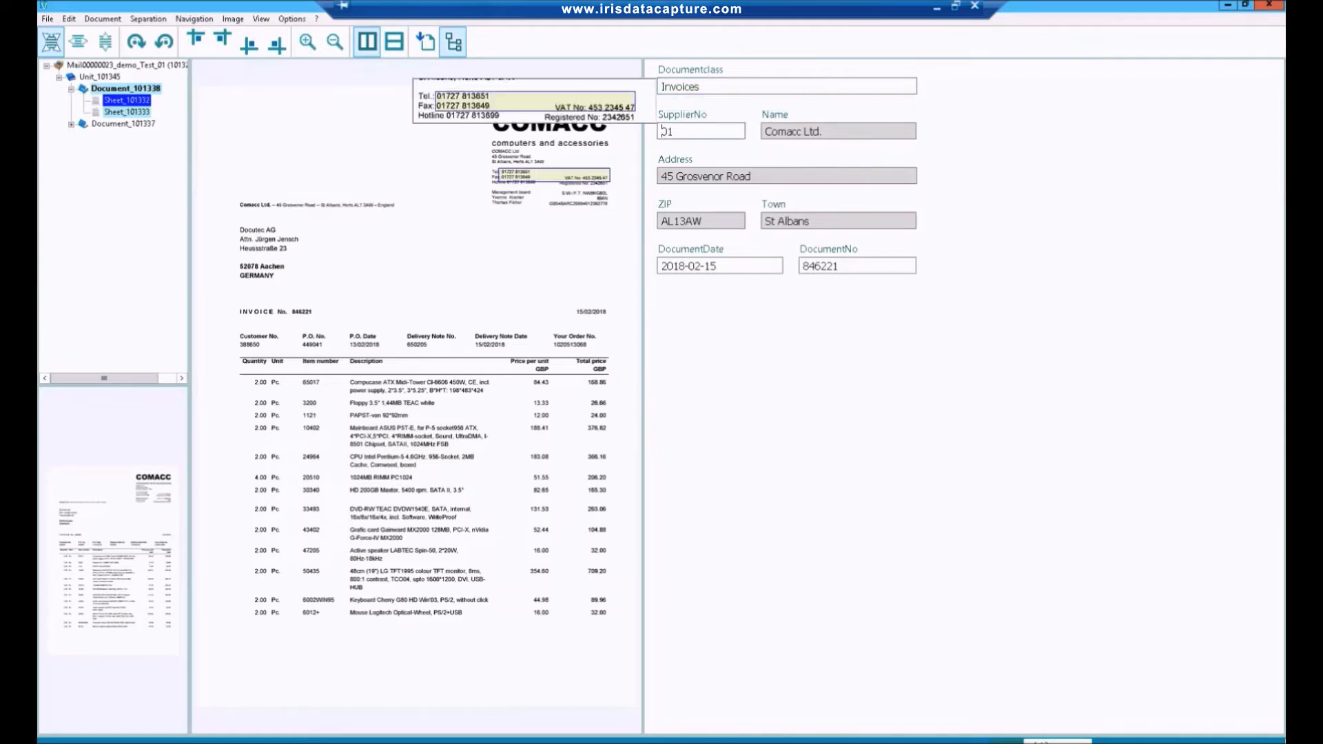
key("Return")
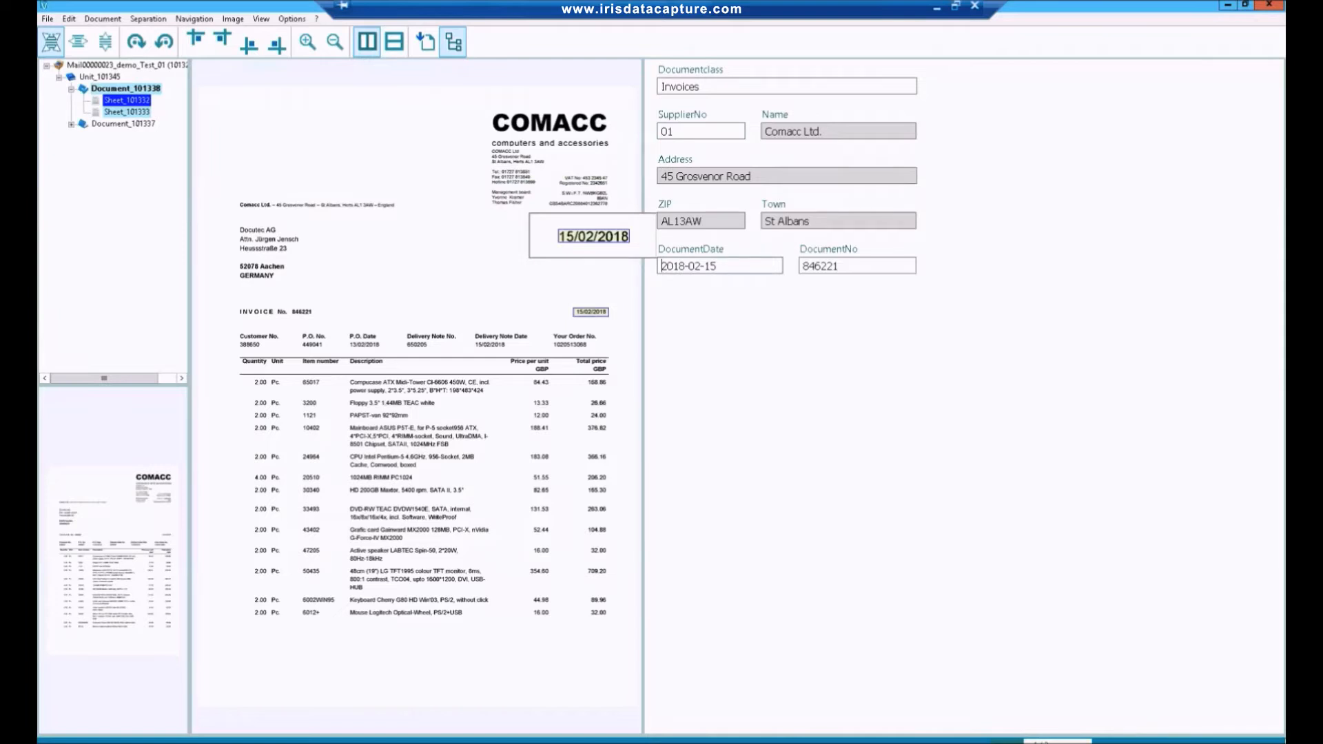
key("Return")
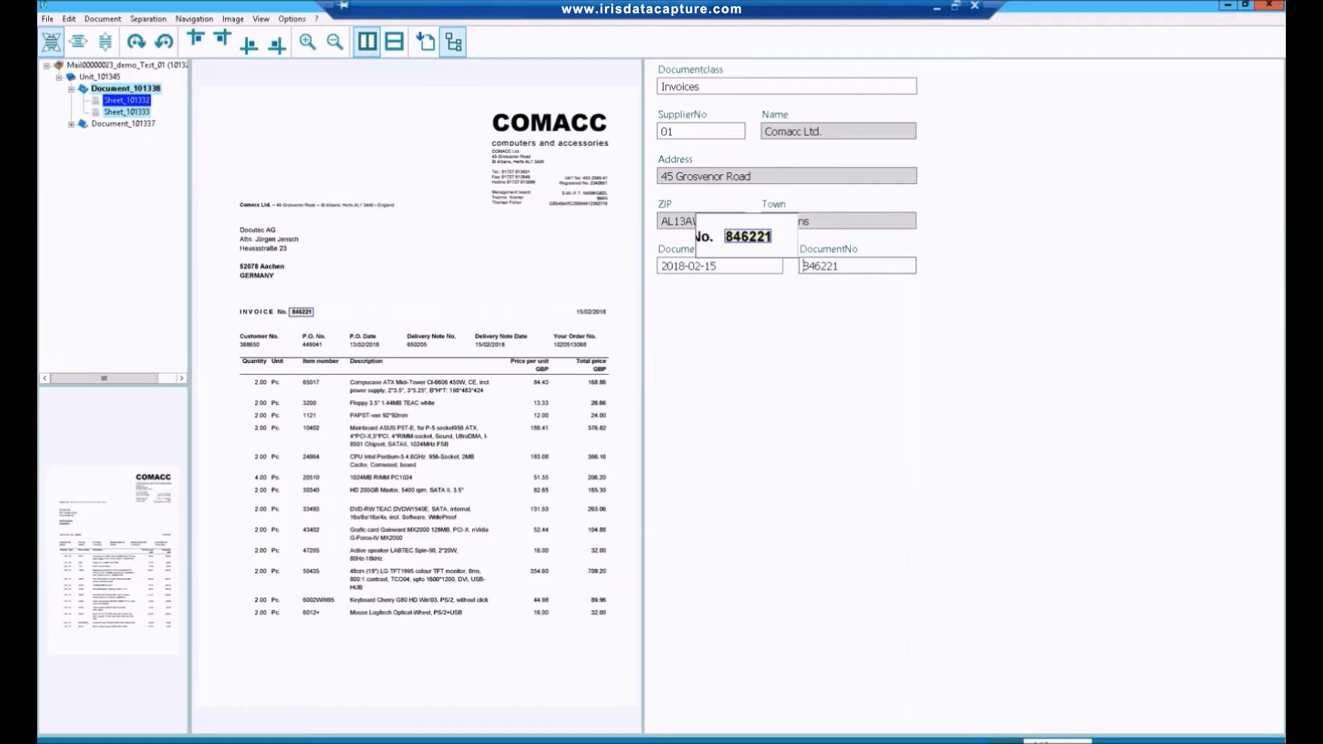
key("Return")
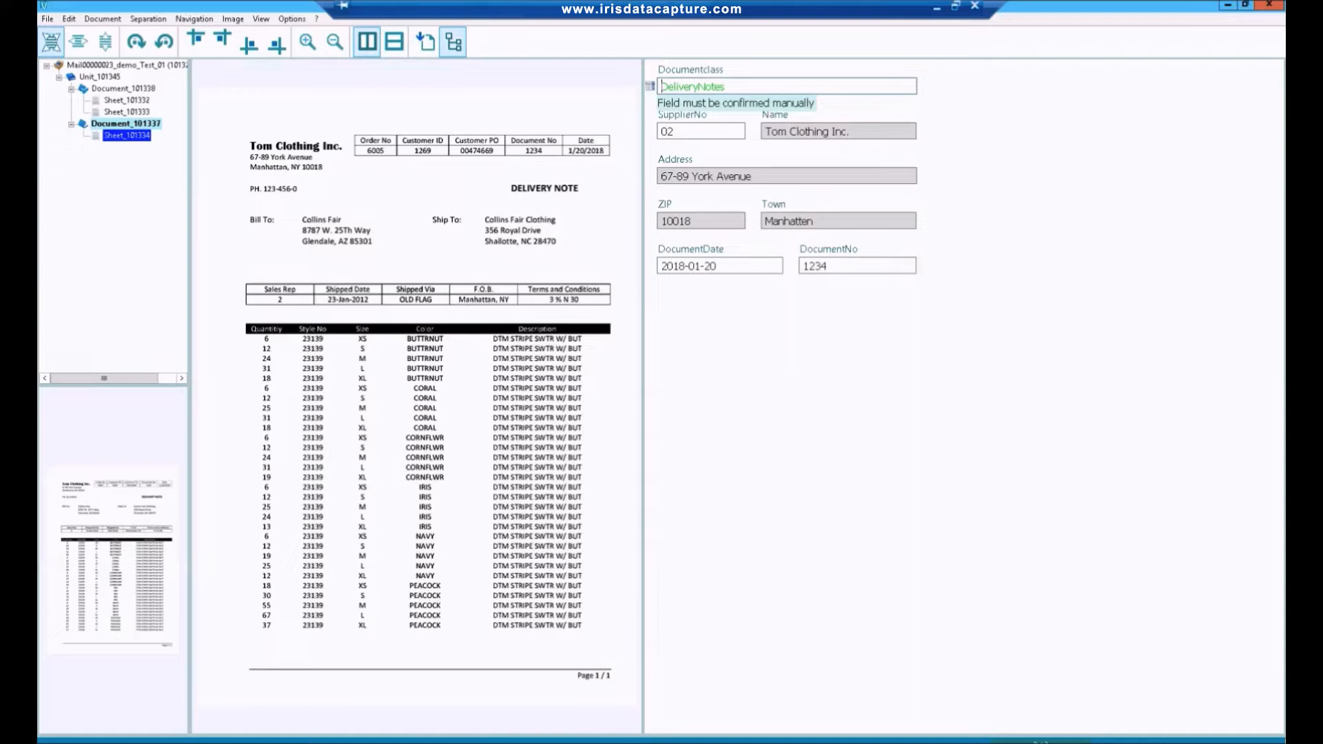
Confirm the Tom Clothing document's class as DeliveryNotes, and close the procurement job and Verify.
key("Return")
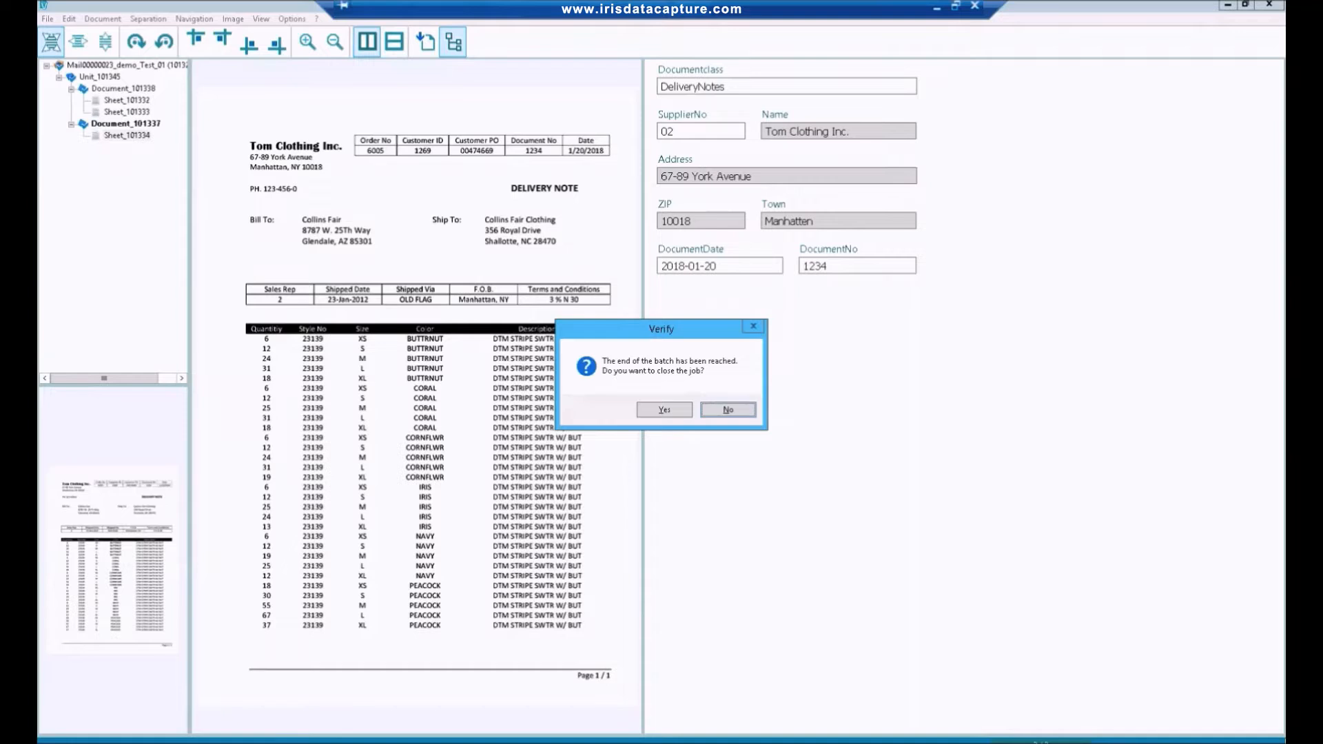
key("y")
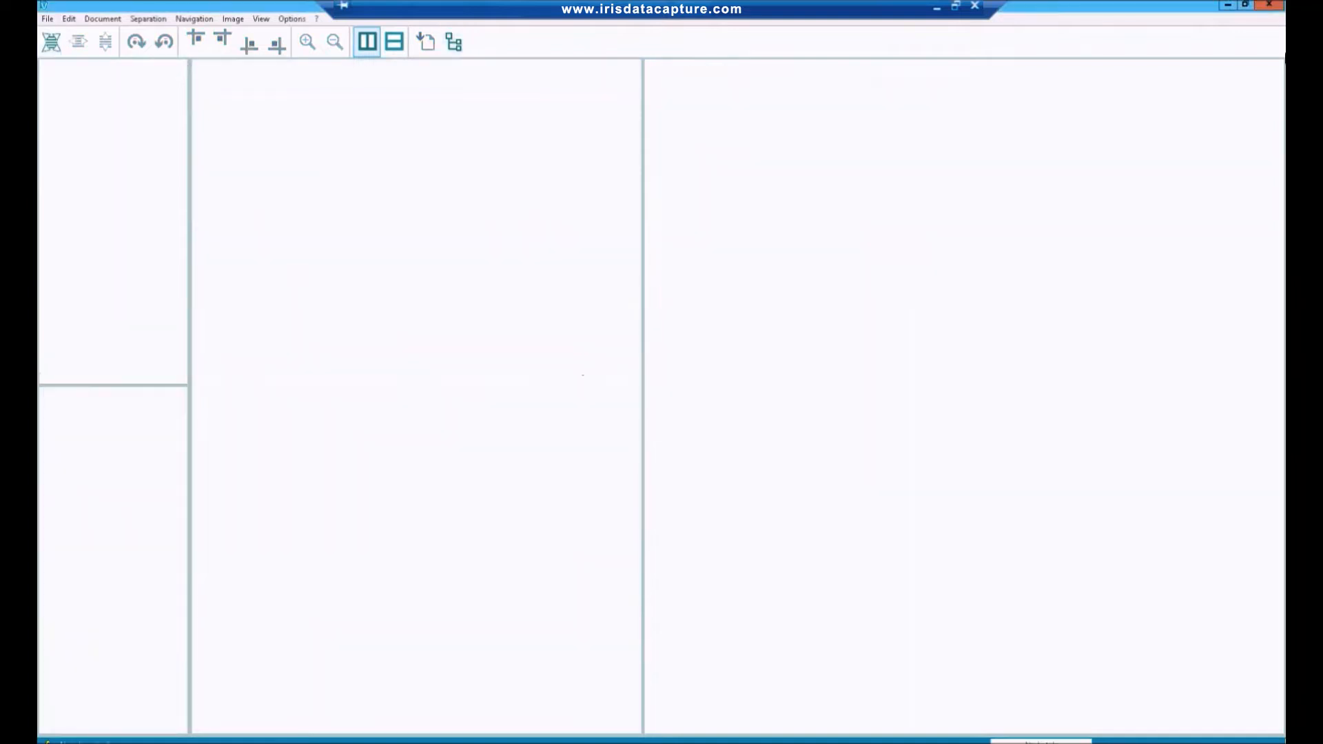
left_click(1266, 7)
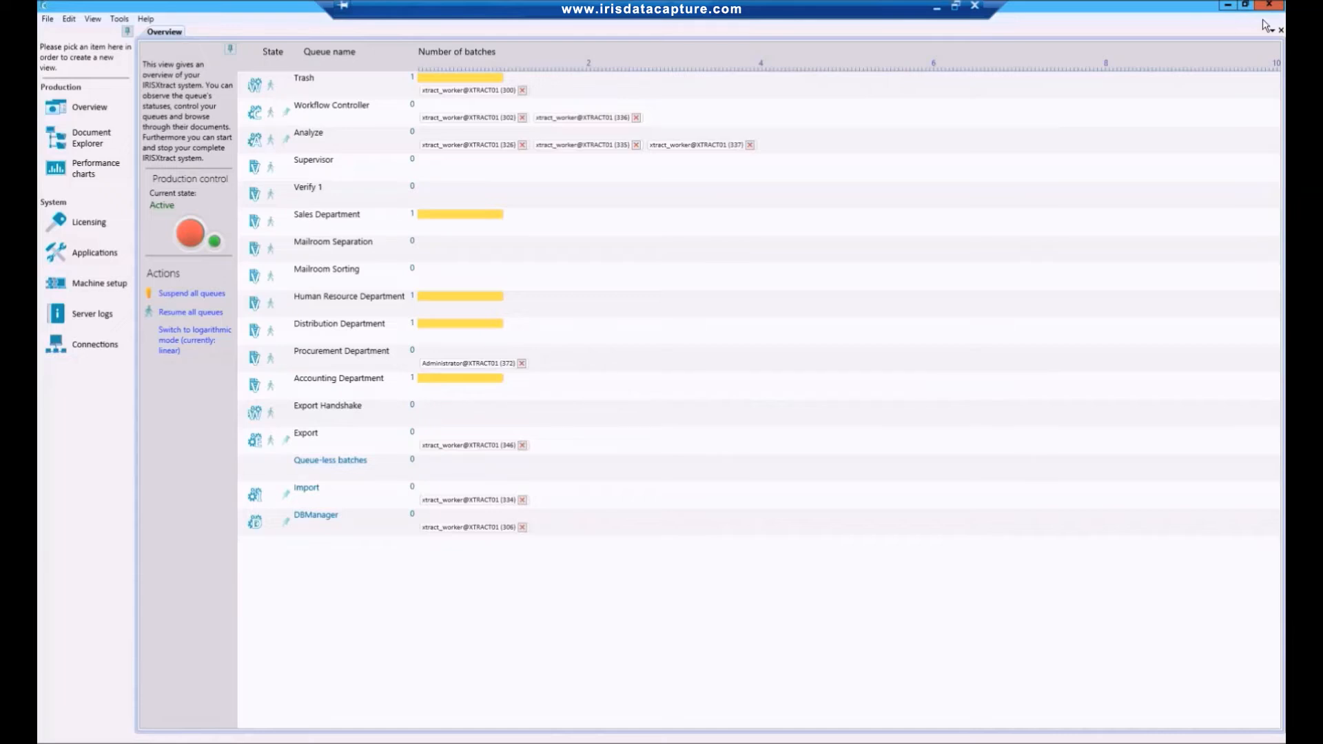
Open the Sales Department batch in Verify and confirm the customer ID of the Purchase Inc order.
mouse_move(538, 230)
left_click(509, 213)
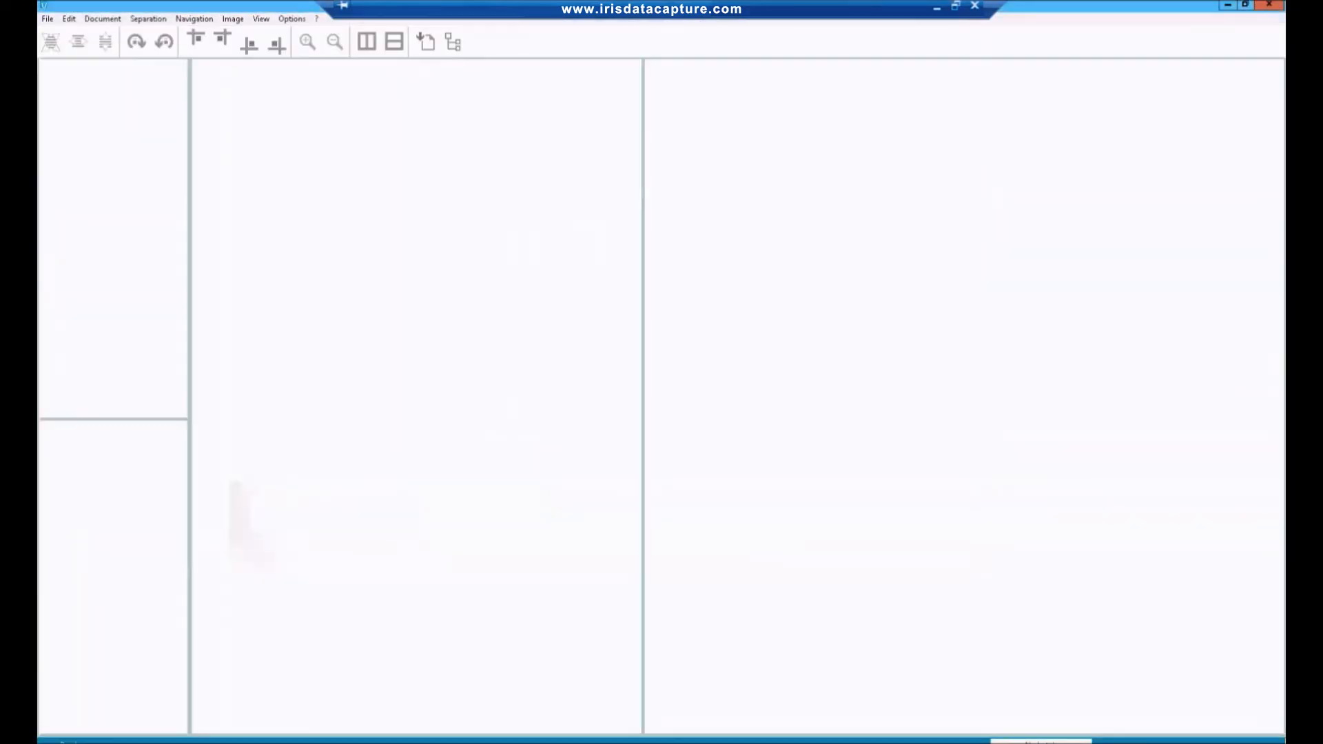
left_click(830, 514)
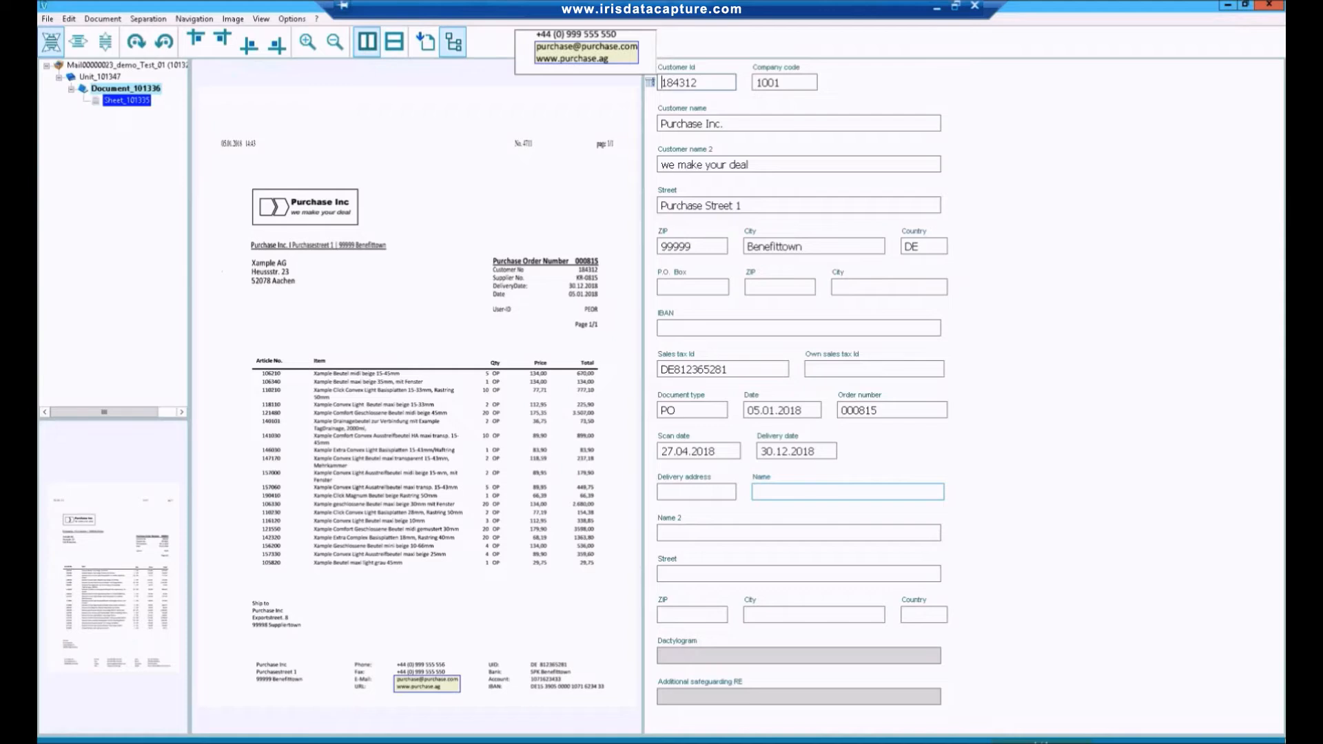
key("Return")
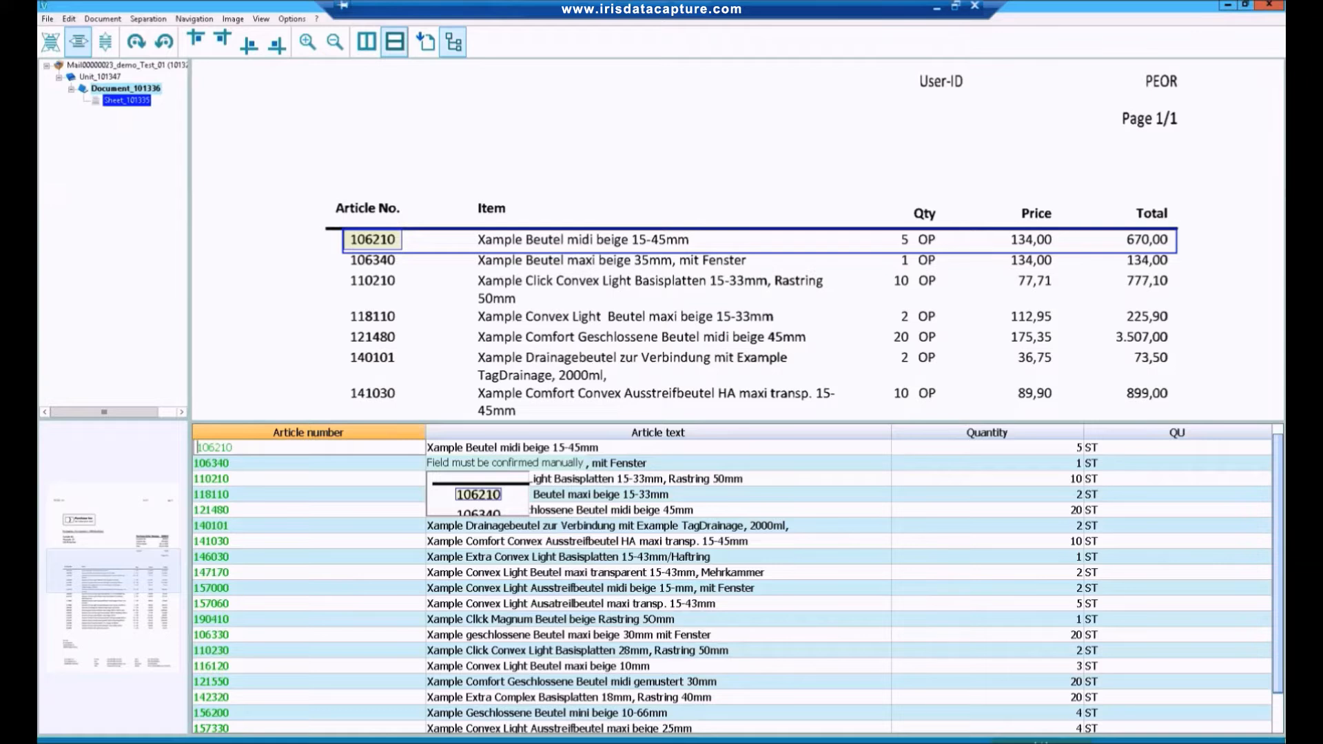
Confirm every article number in the purchase order's line items, from 106210 to 105820, and close the sales job.
key("Return")
key("Return")
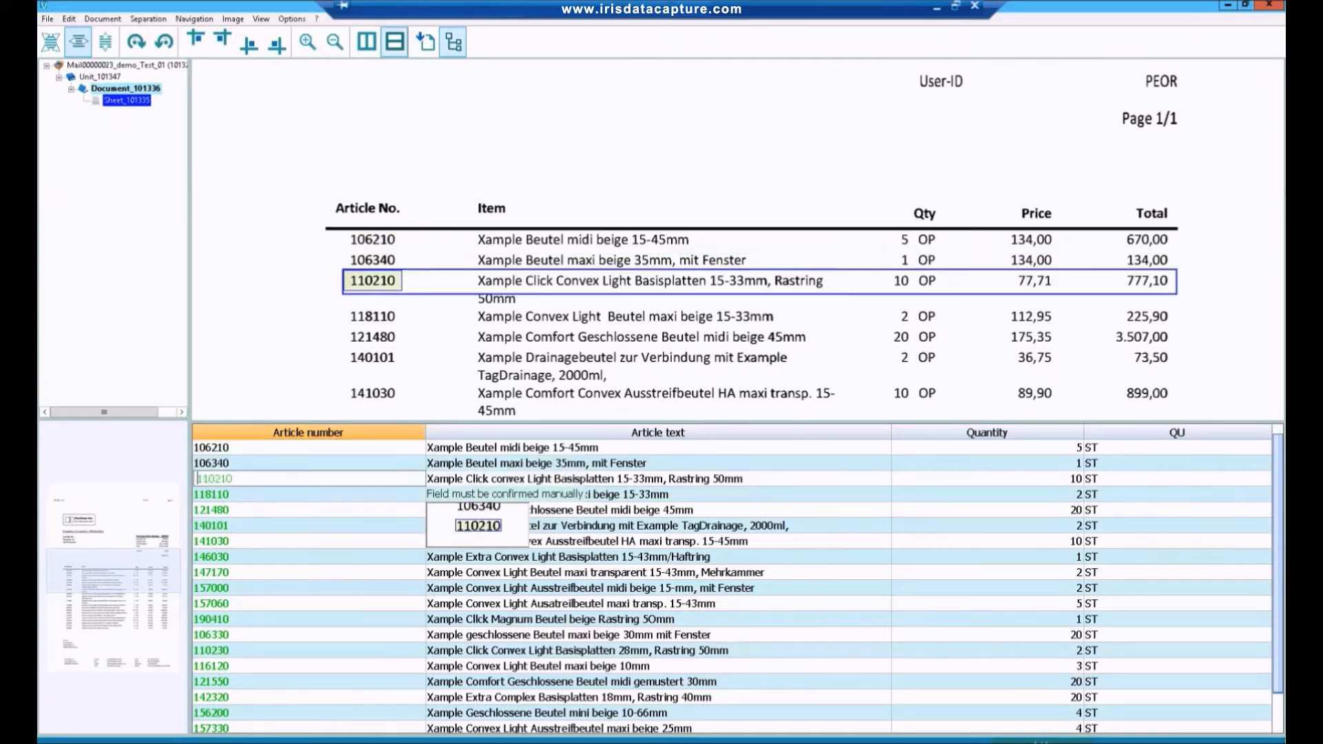
key("Return")
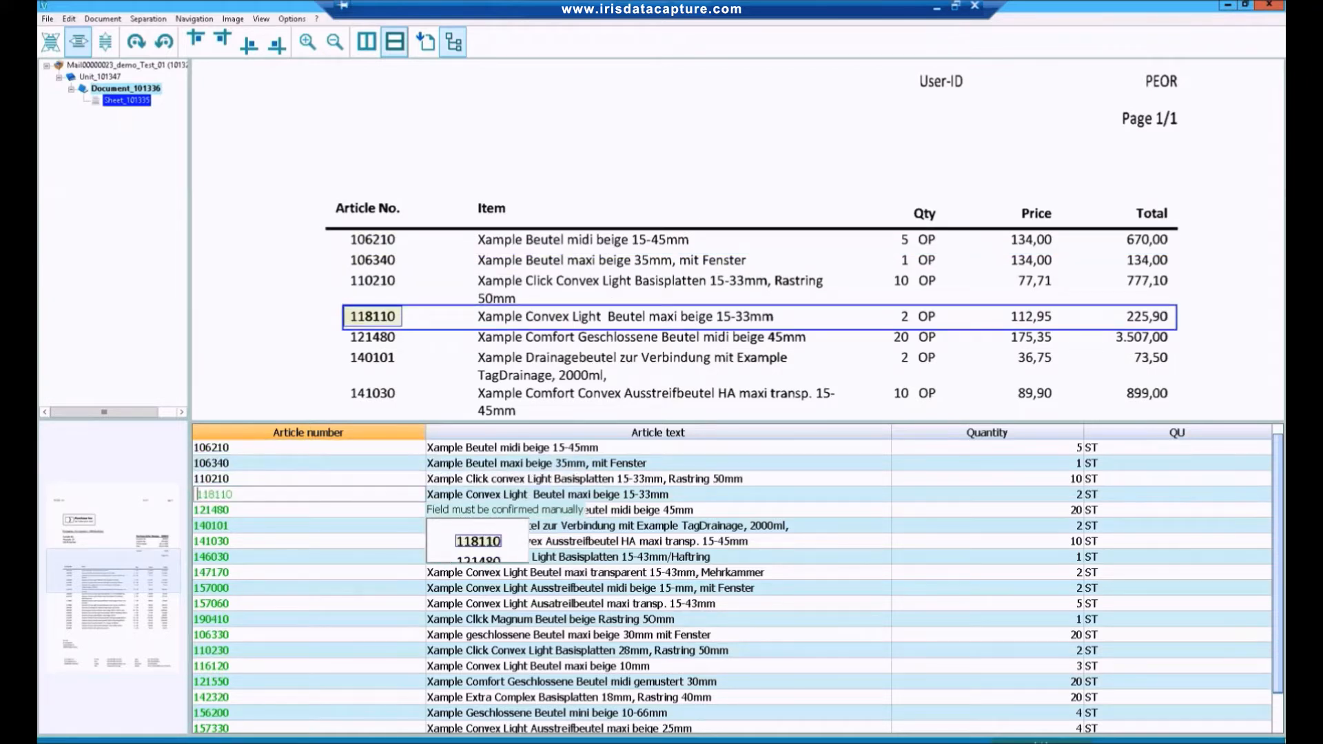
key("Return")
key("Return")
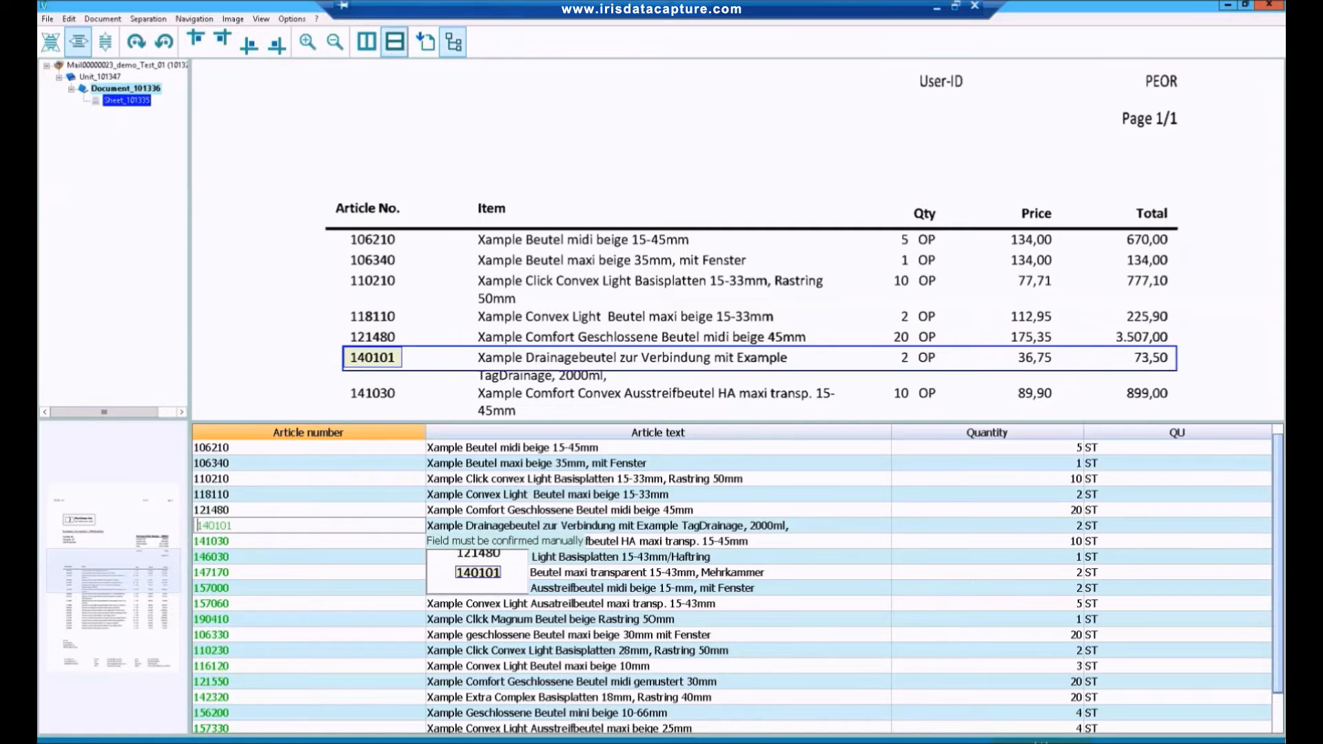
key("Return")
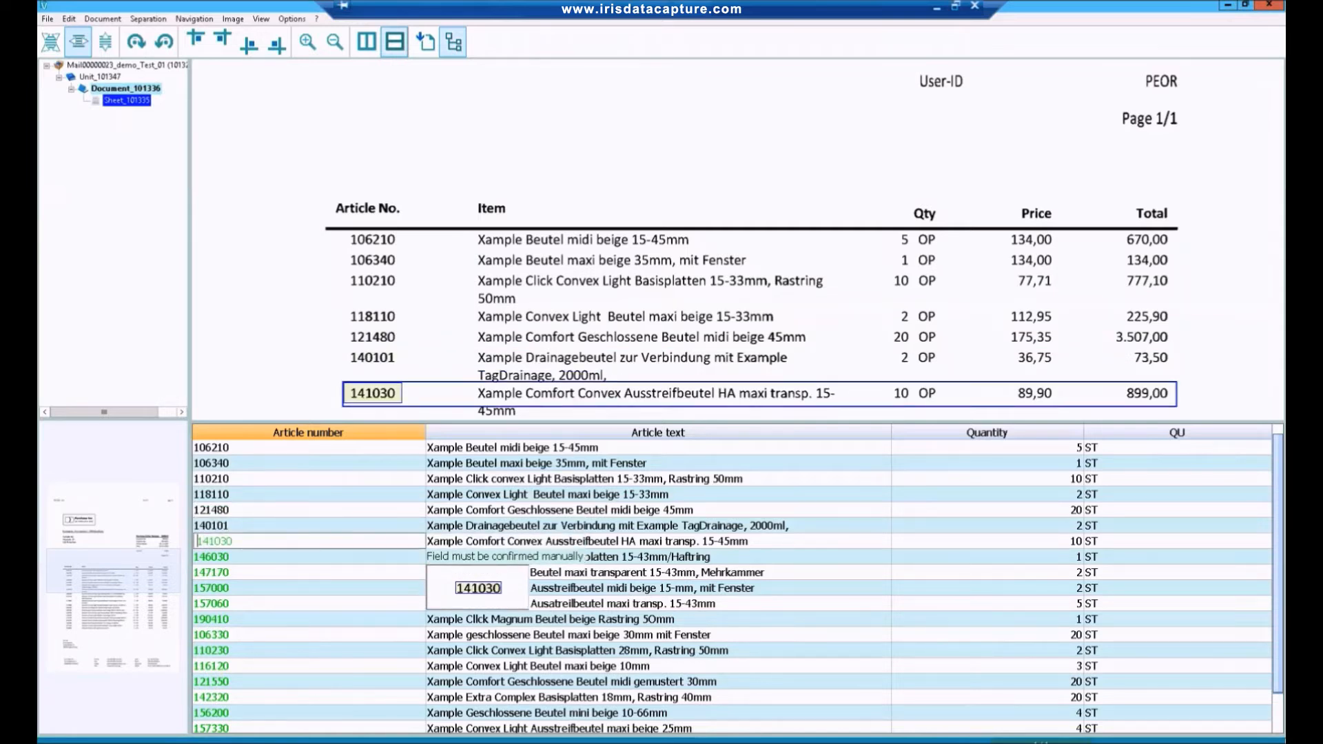
key("Return")
key("Return")
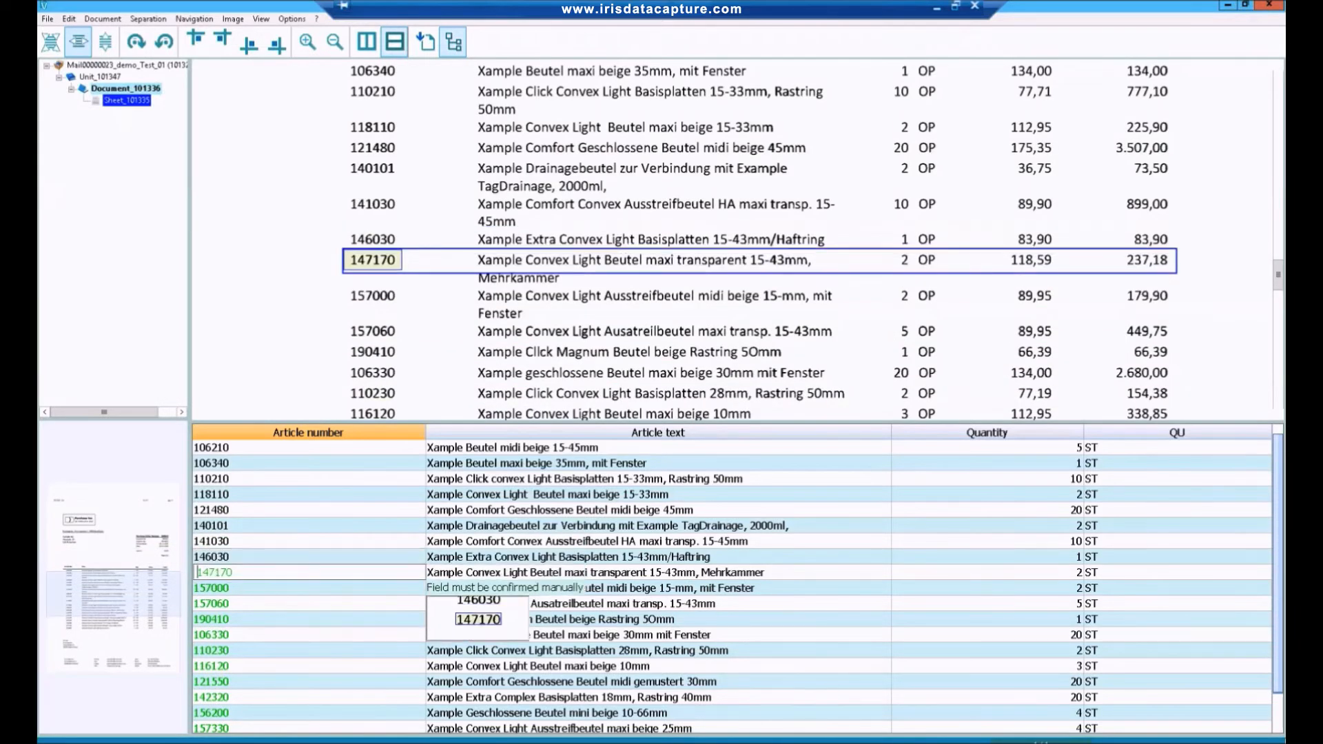
key("Return")
key("Return")
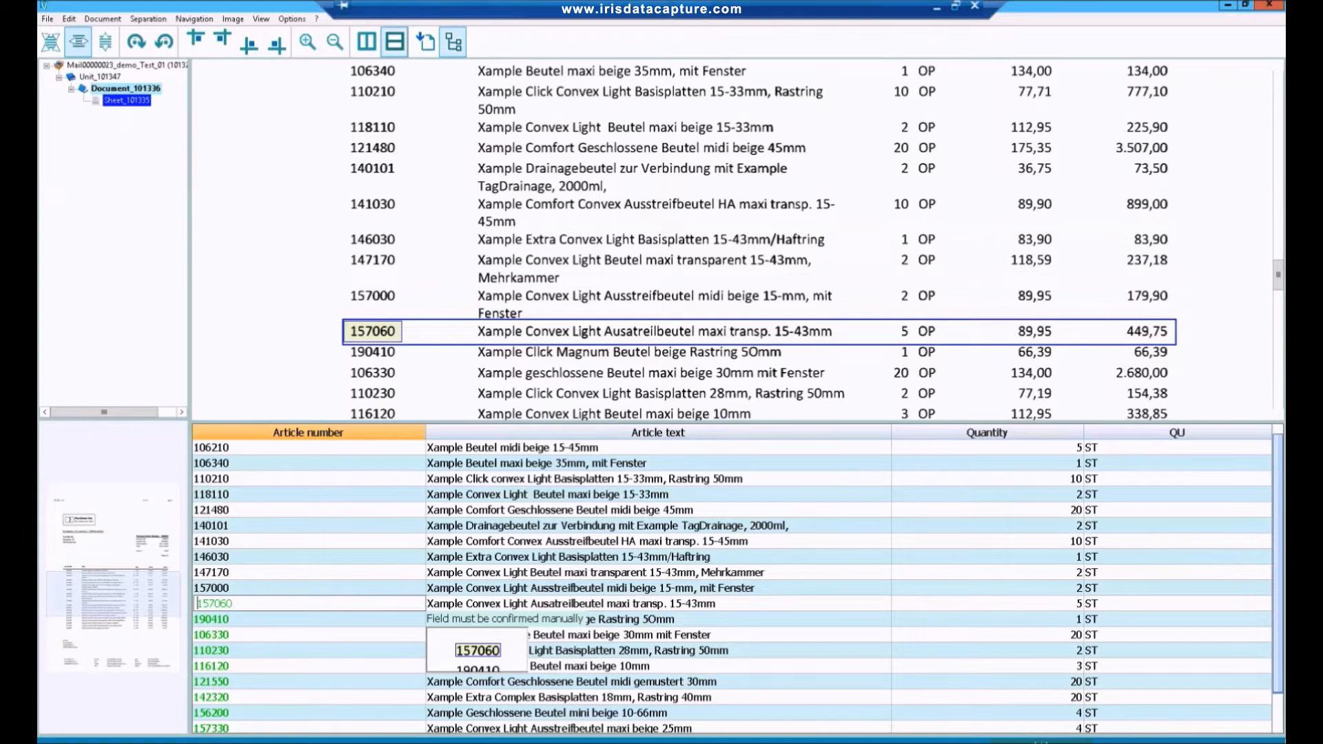
key("Return")
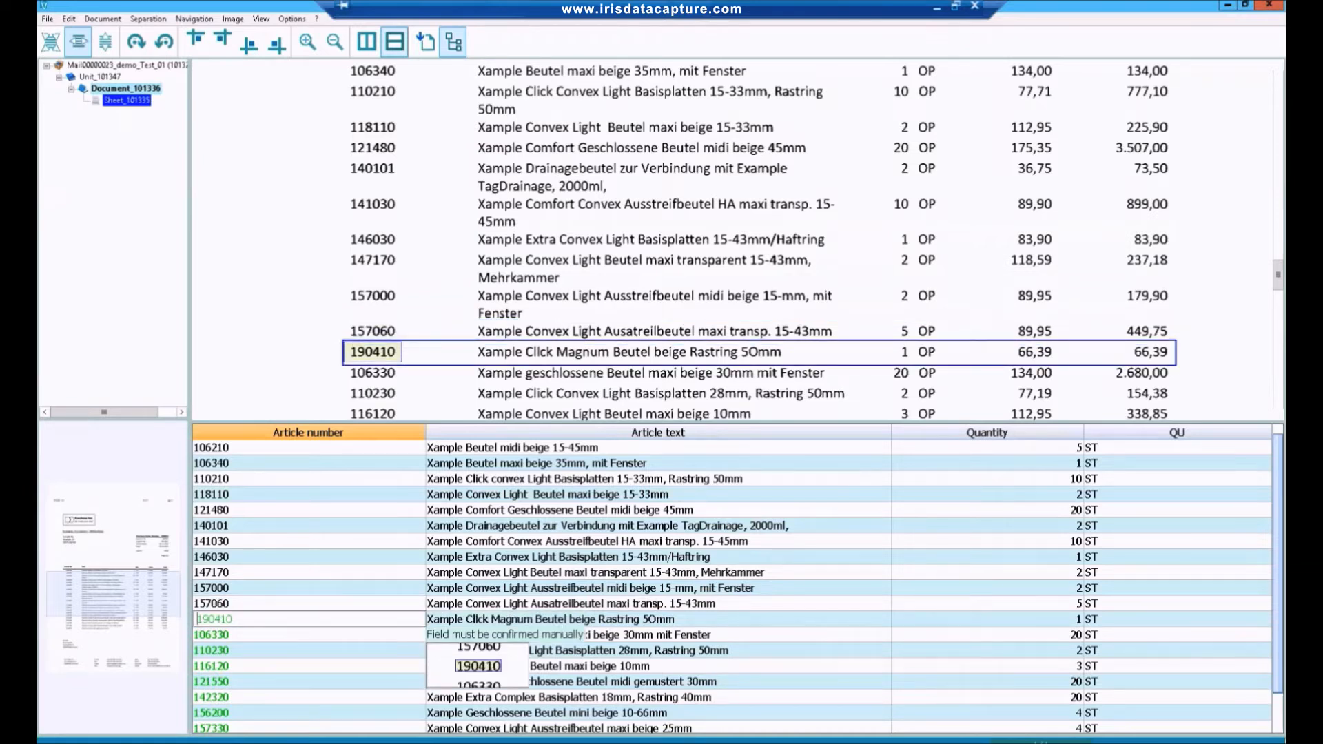
key("Return")
key("Return")
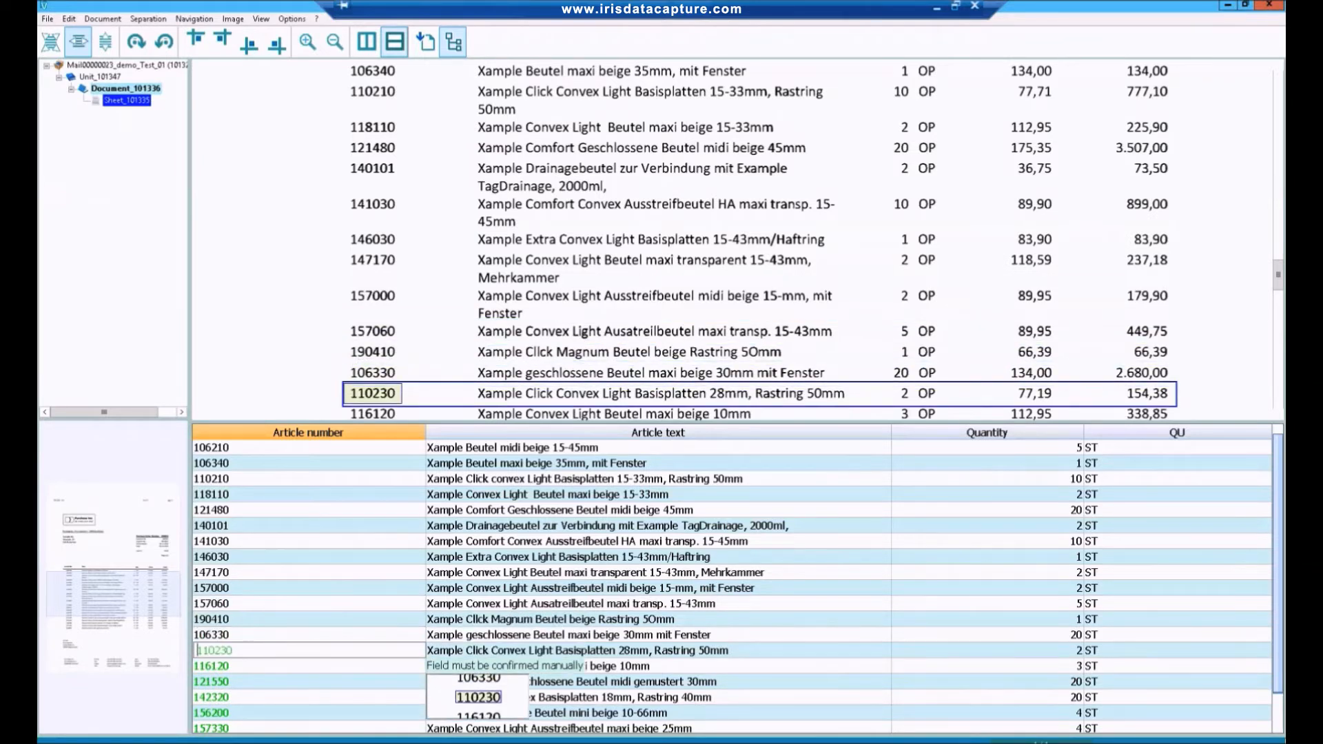
key("Return")
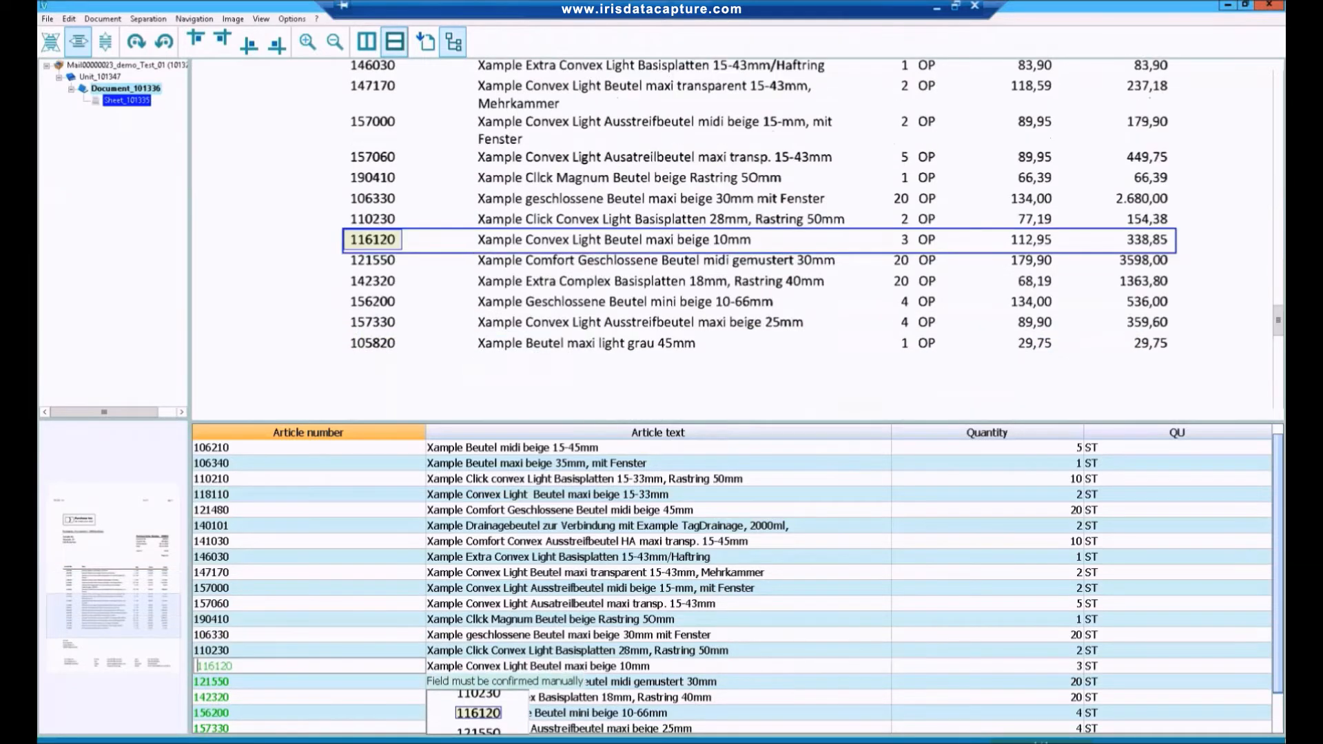
key("Return")
key("Return")
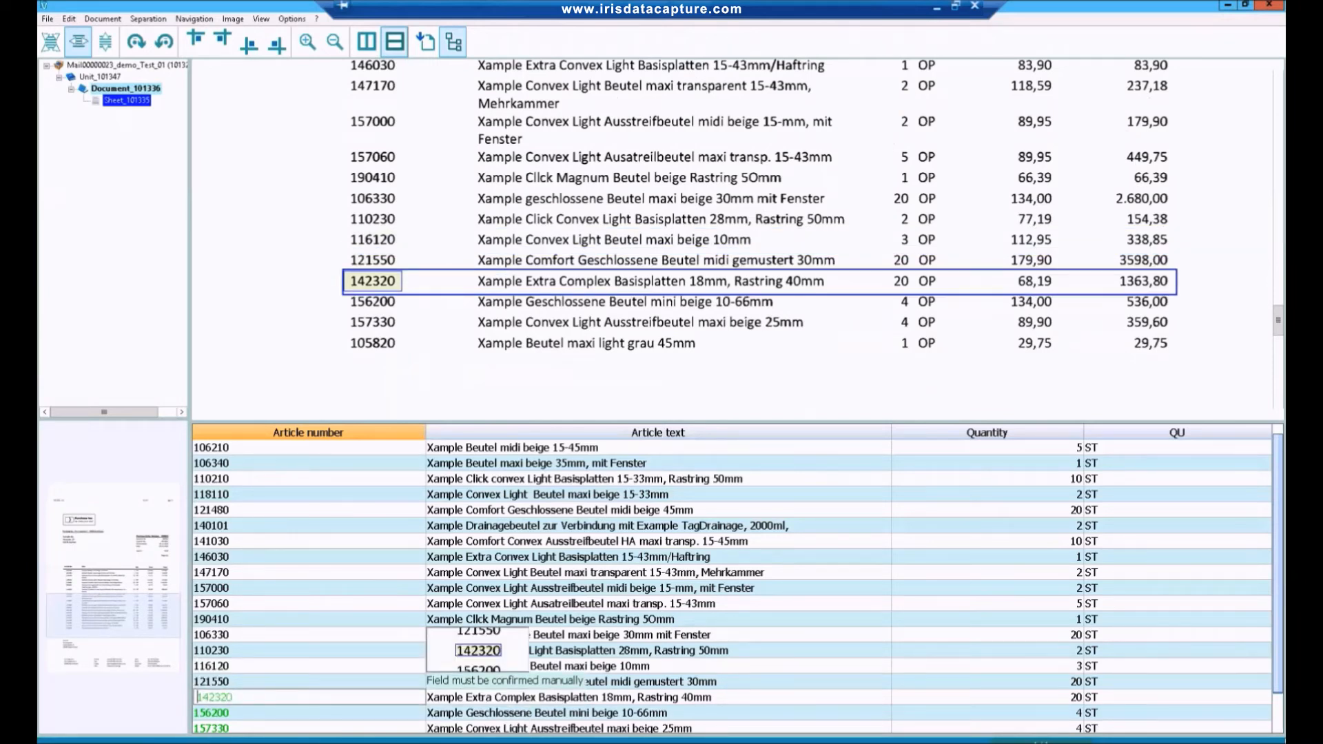
key("Return")
key("Return")
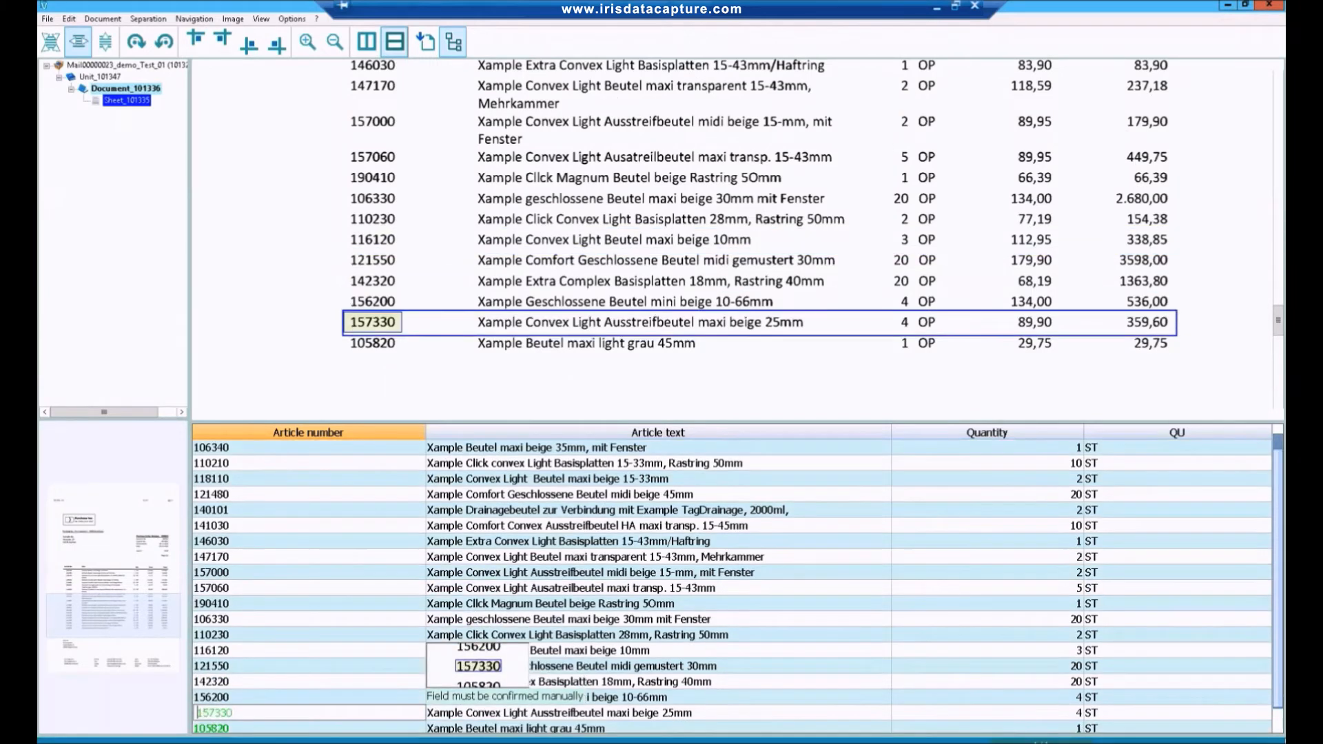
key("Return")
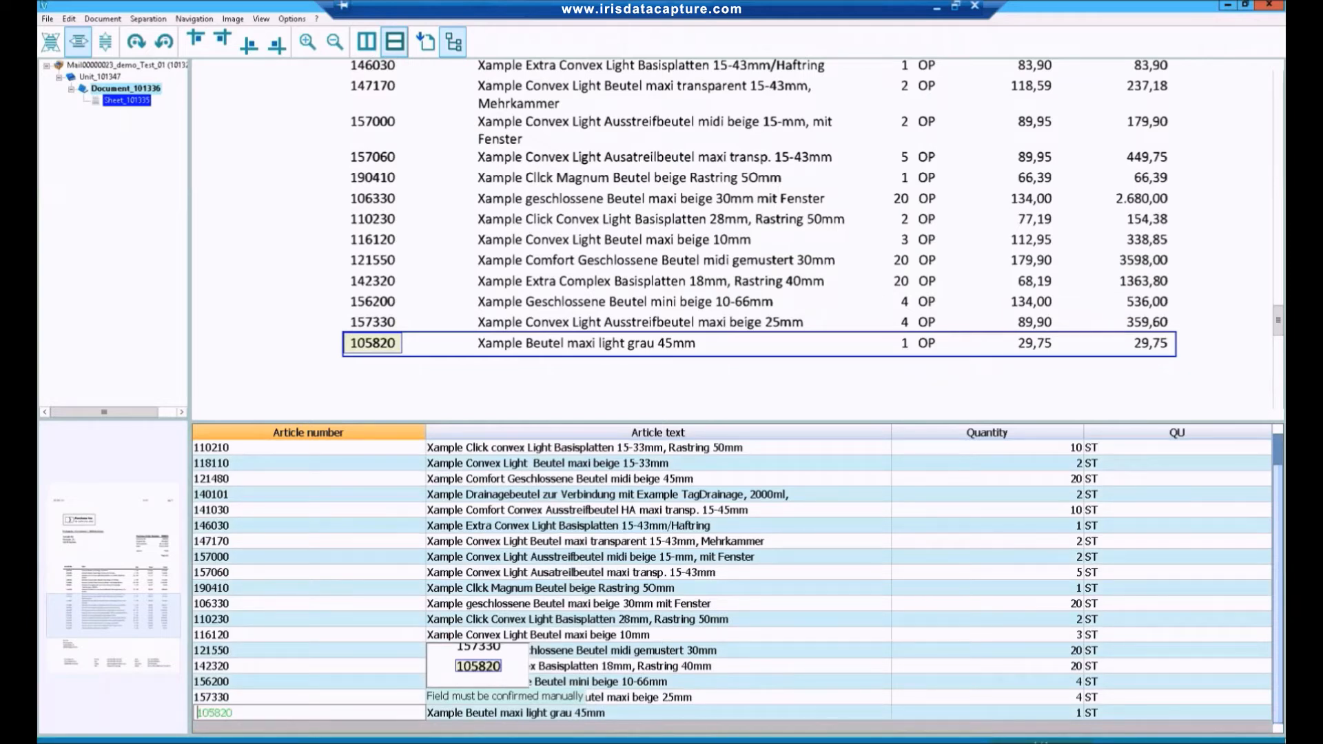
key("Return")
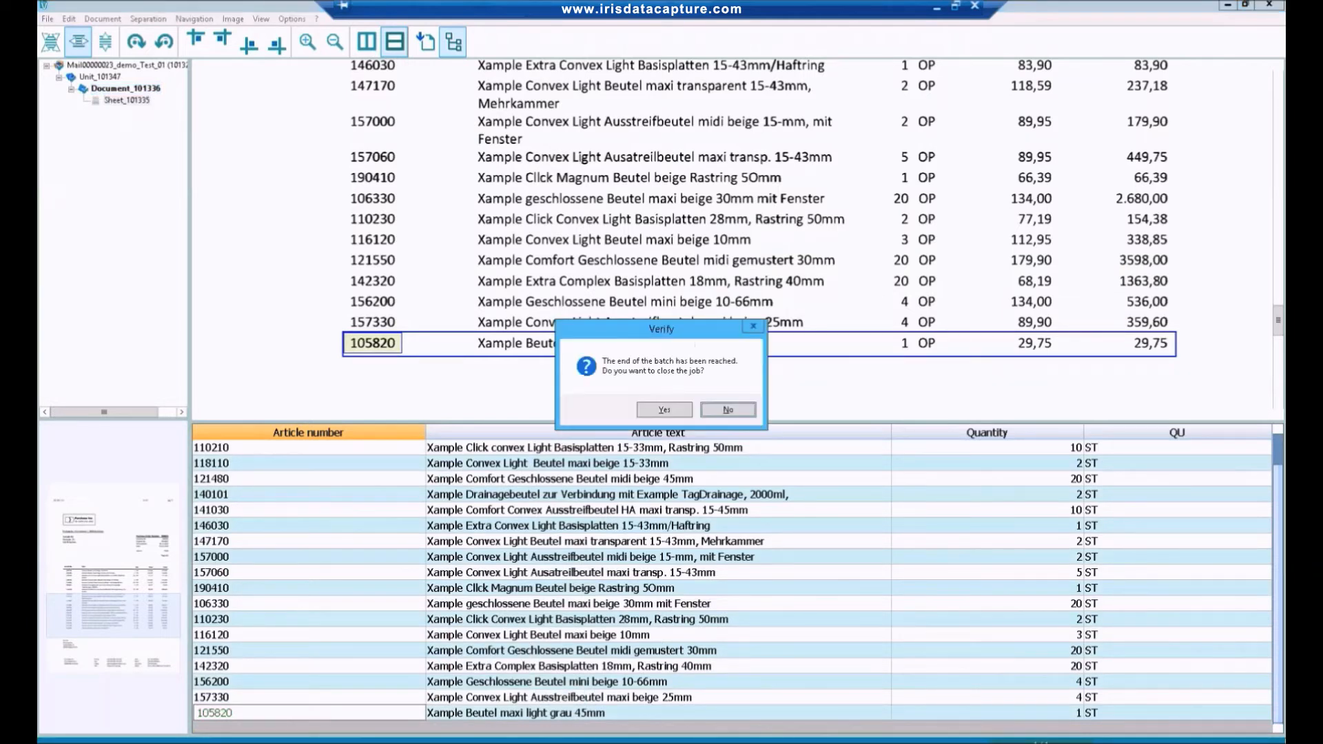
left_click(689, 410)
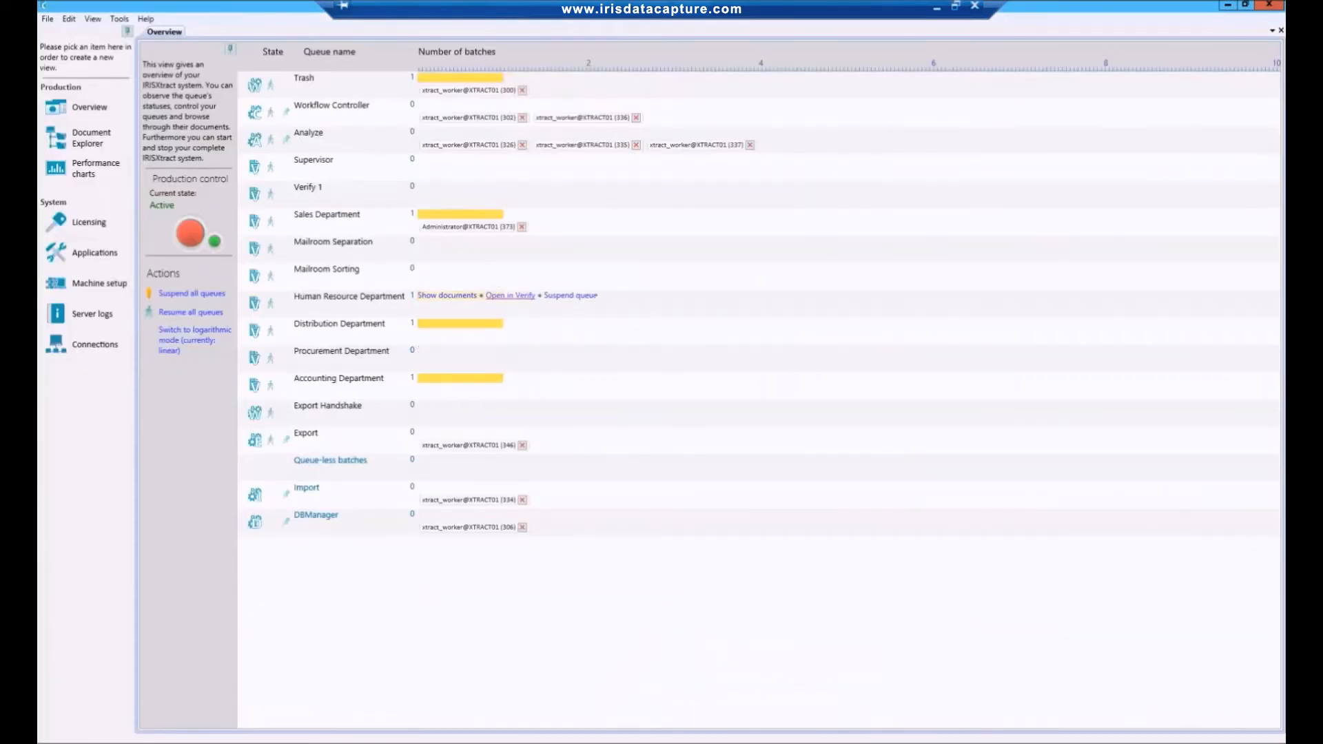
Process the Human Resource Department batch in Verify by confirming the Employment_contract class, and close the job and Verify.
left_click(510, 296)
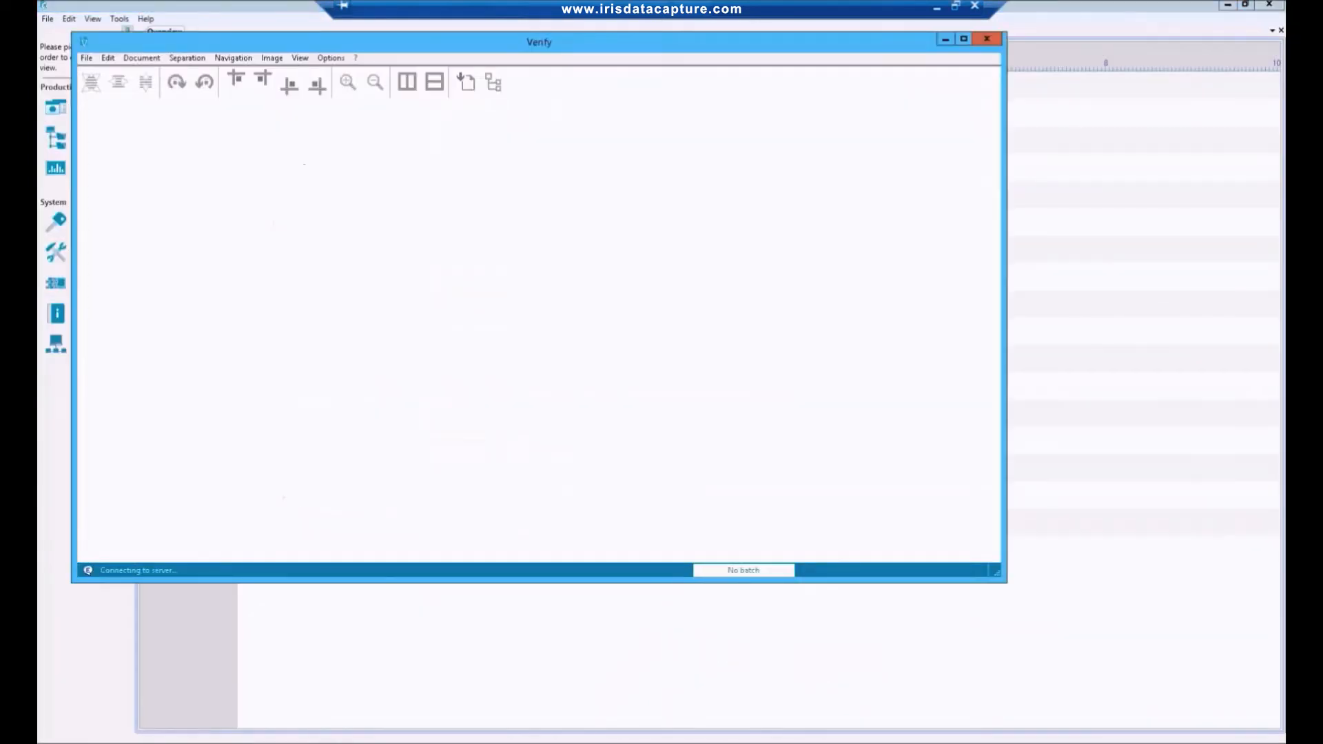
left_click(820, 514)
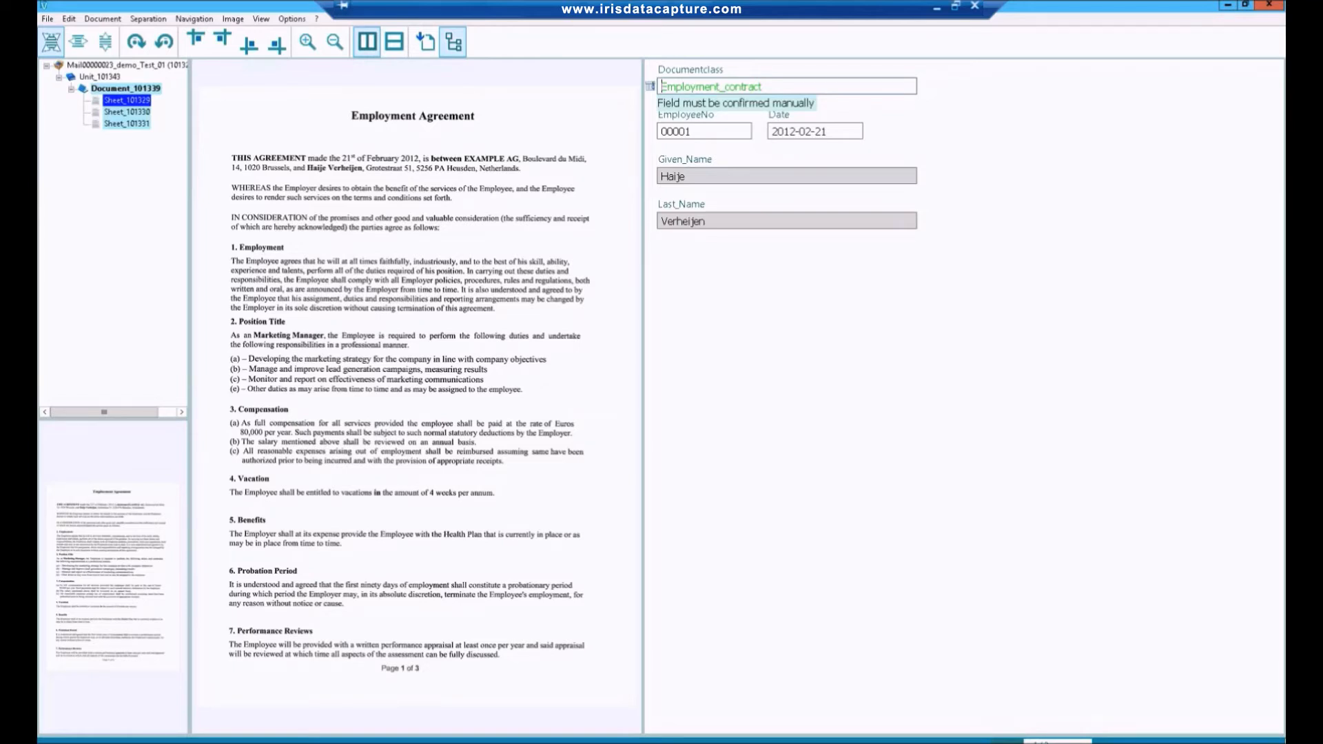
key("Return")
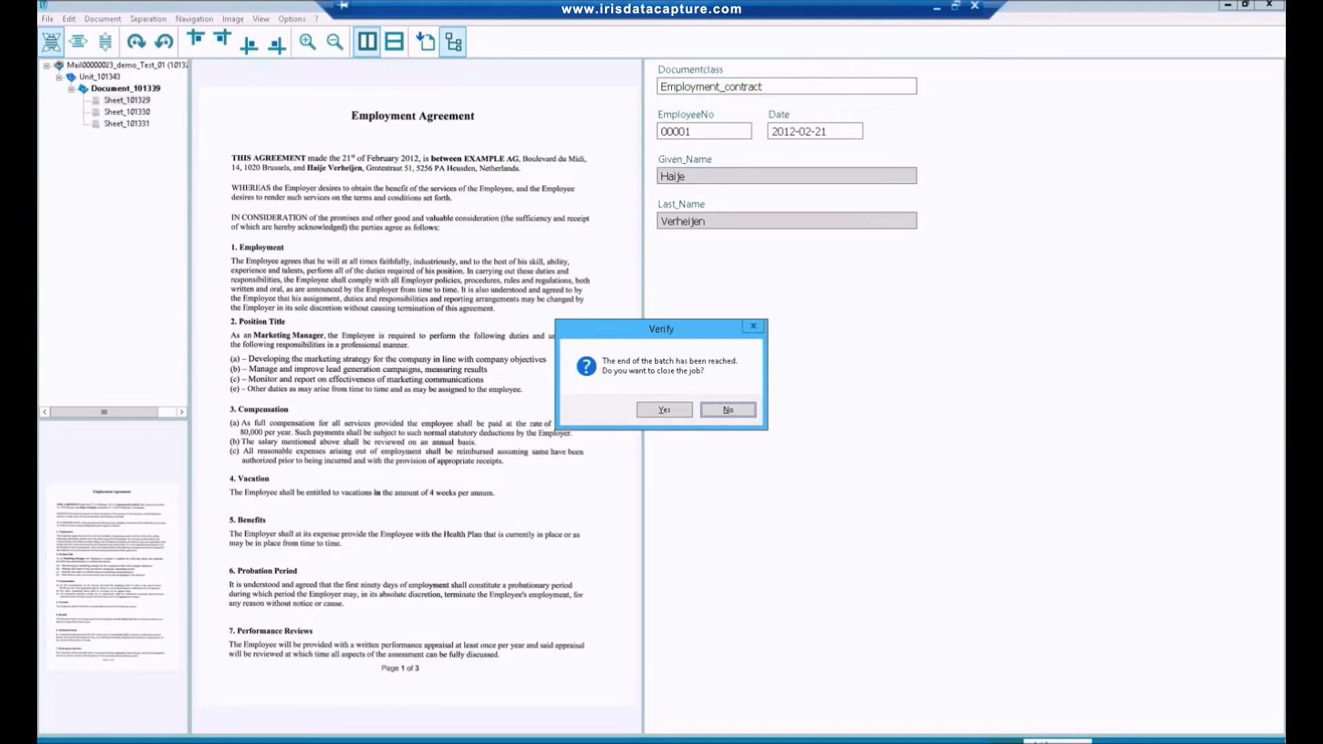
left_click(672, 412)
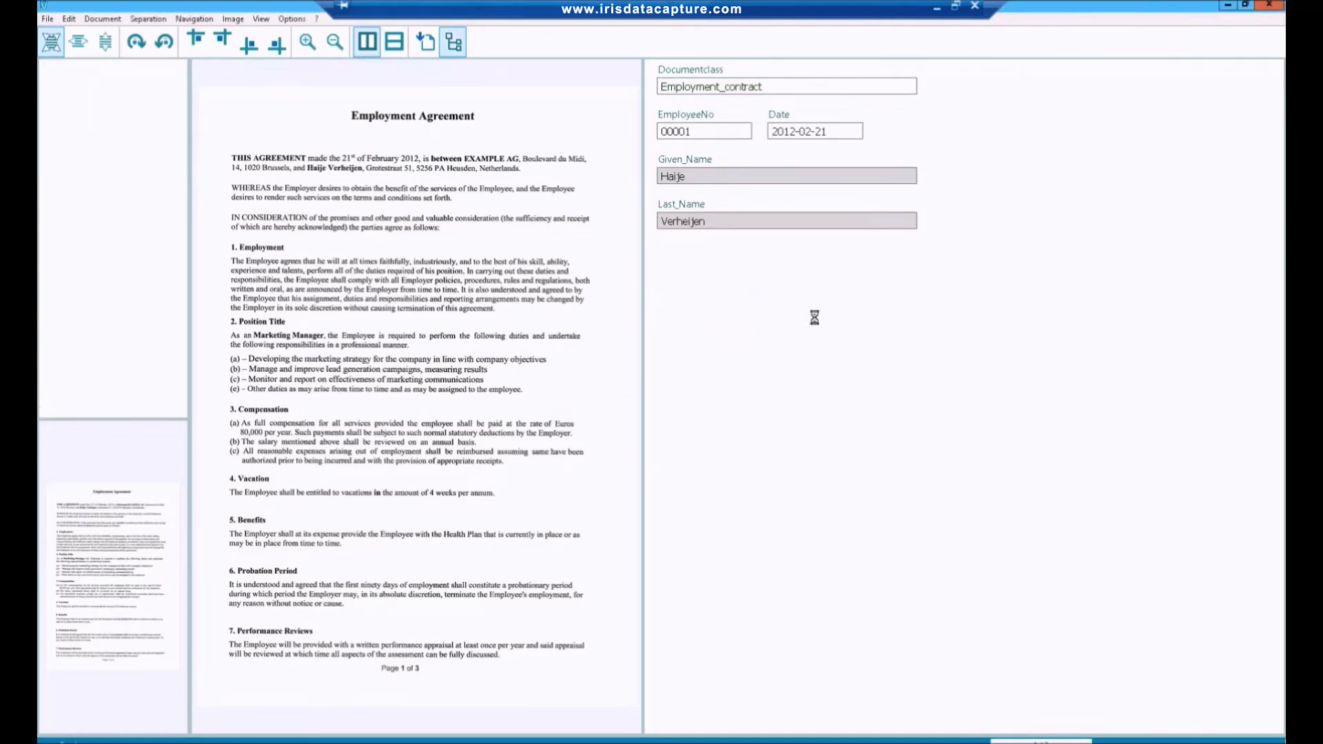
left_click(1267, 9)
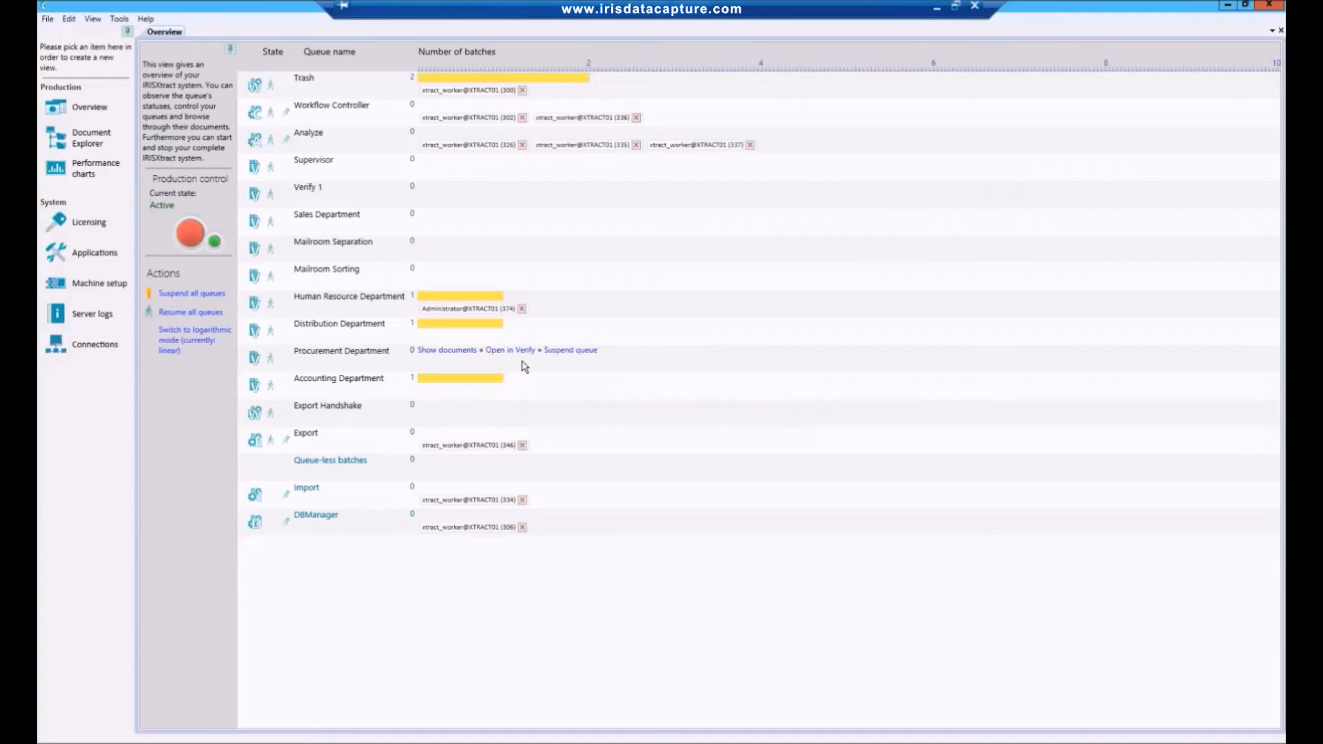
Open the Distribution Department batch in Verify and confirm the point of sales on the Choco & Milk delivery document.
left_click(506, 326)
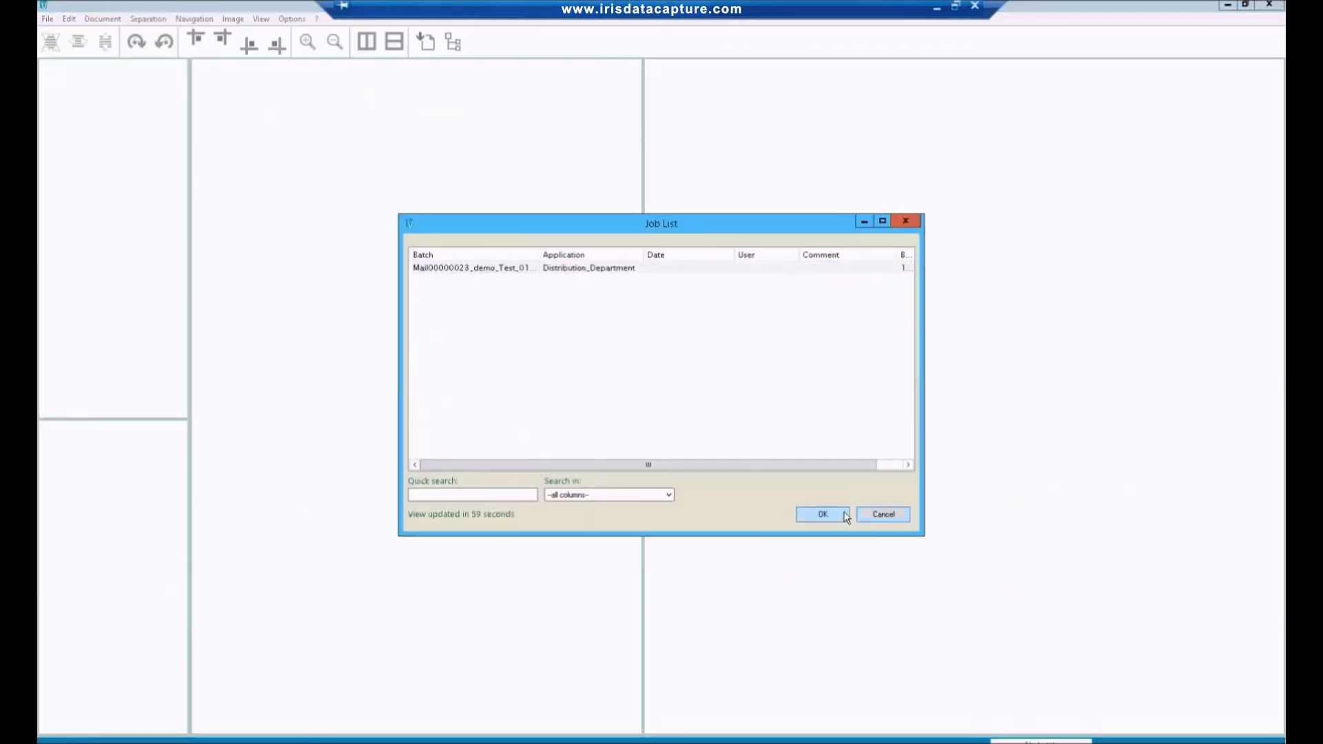
left_click(823, 515)
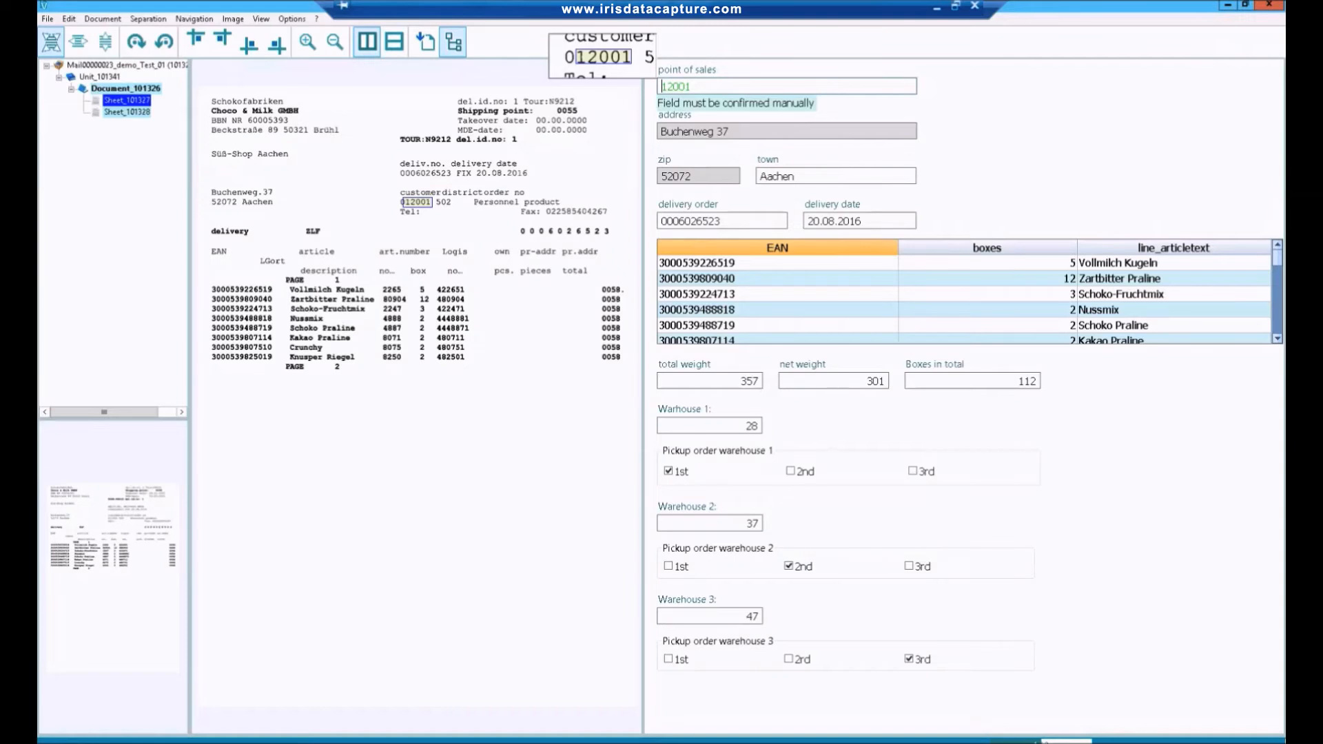
key("Return")
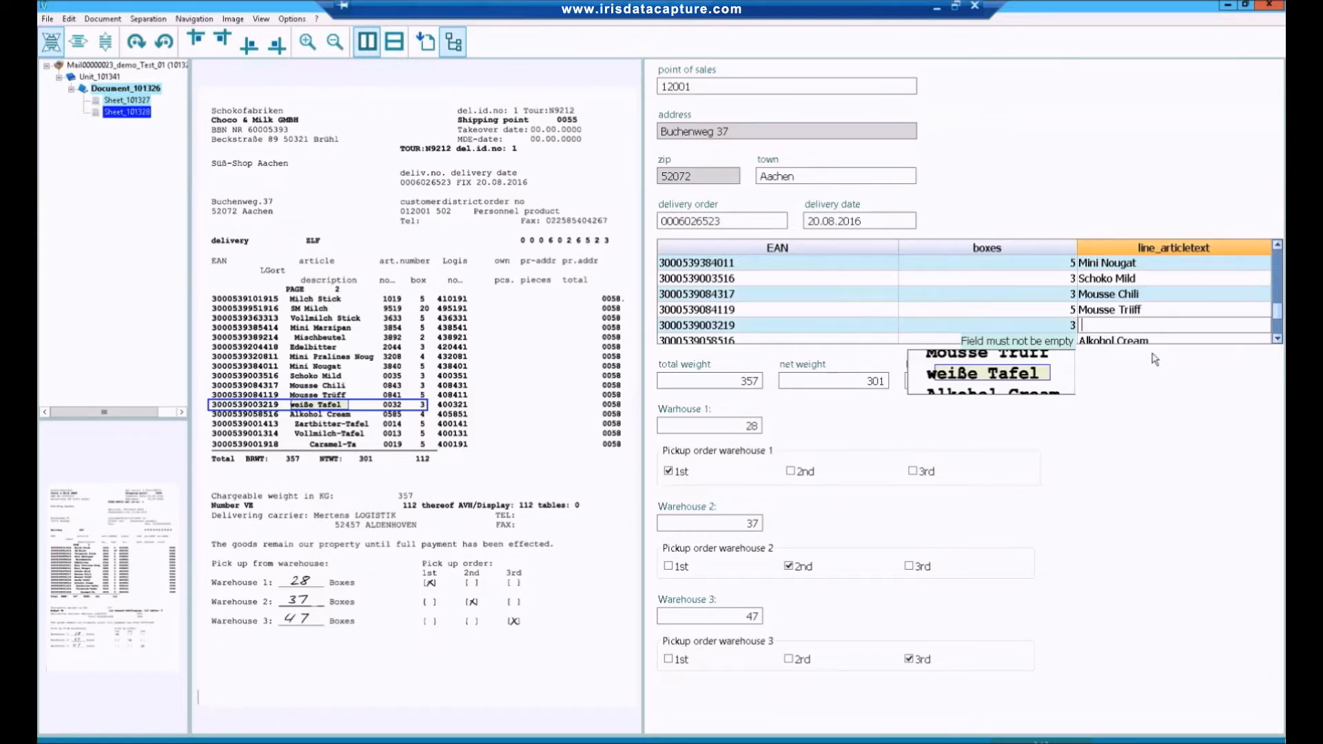
left_click(1135, 311)
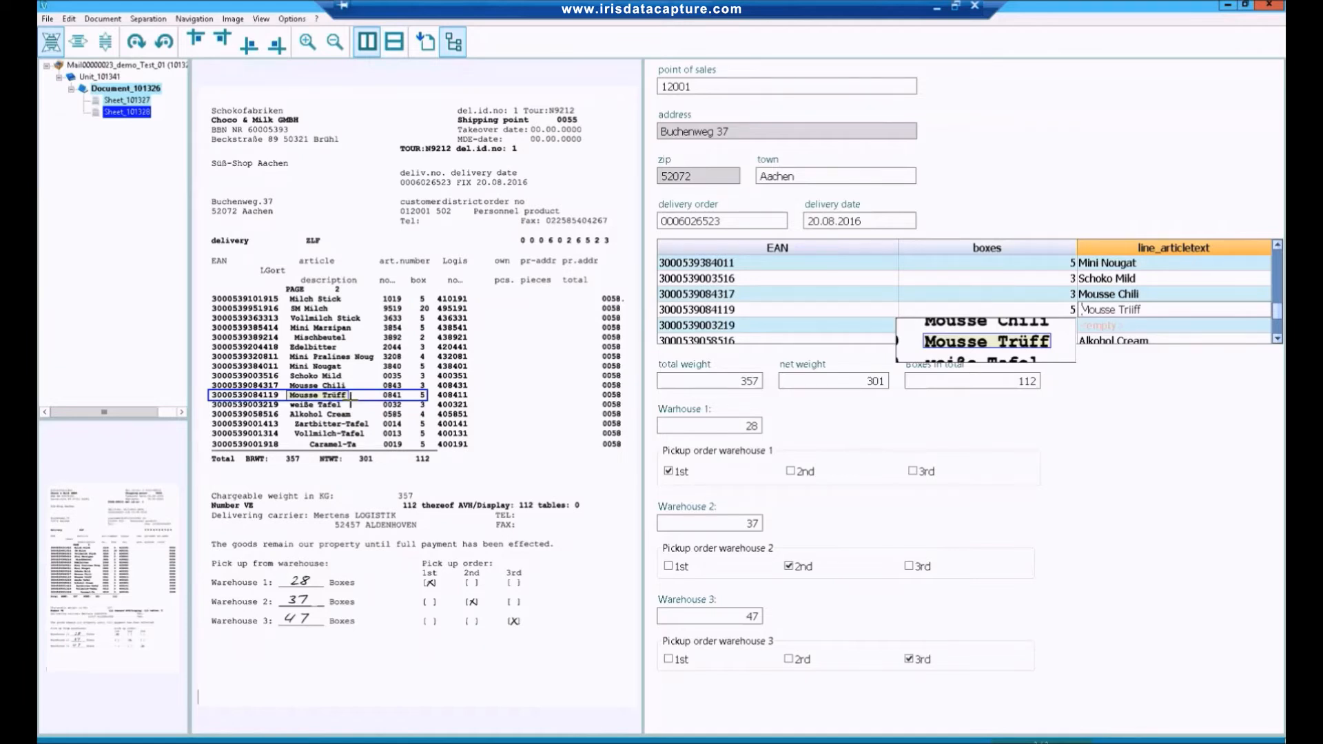
key("Return")
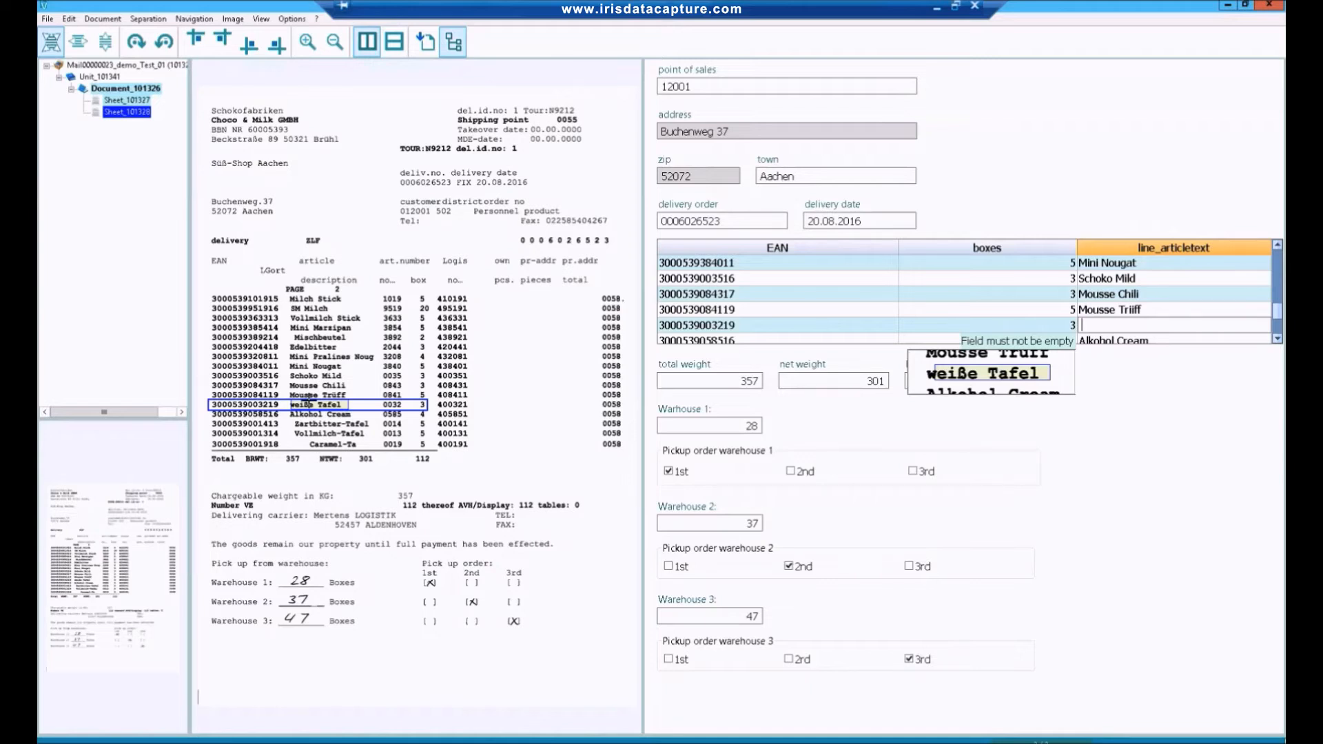
type("wei")
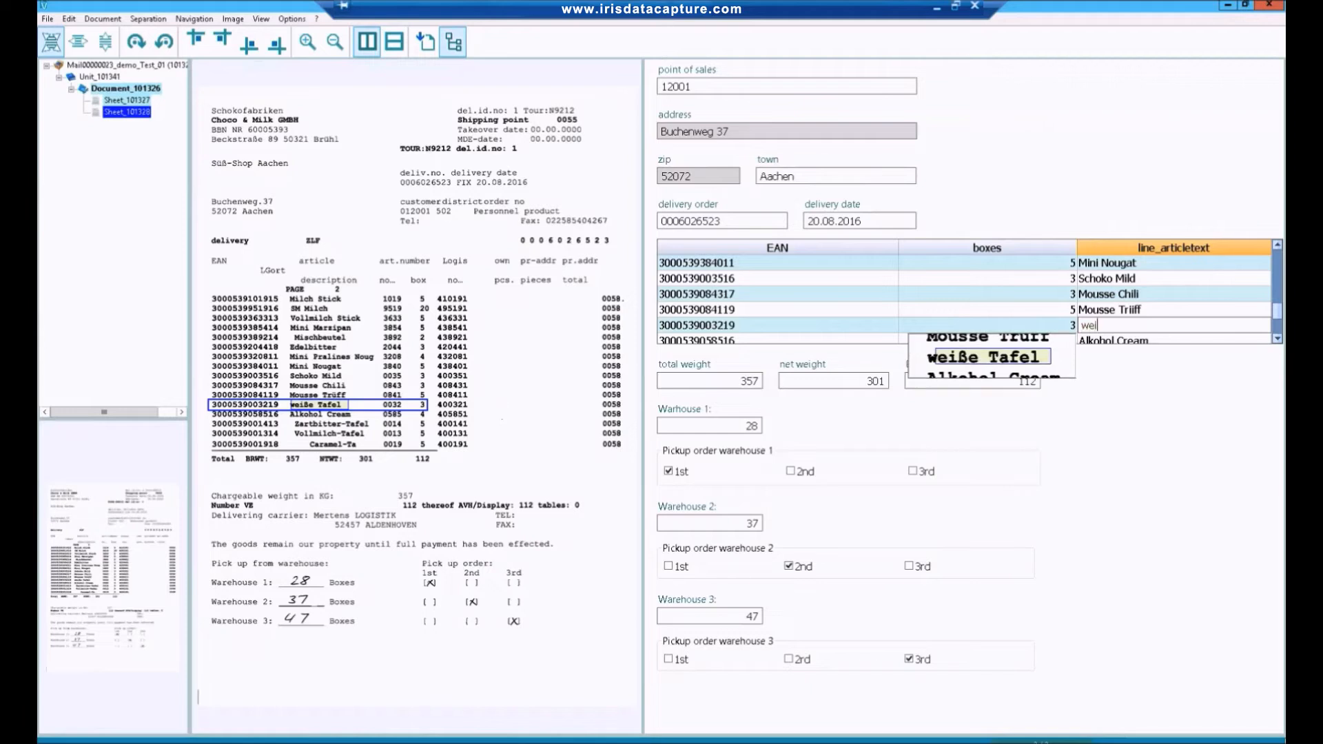
type("ße Tafel")
key("Return")
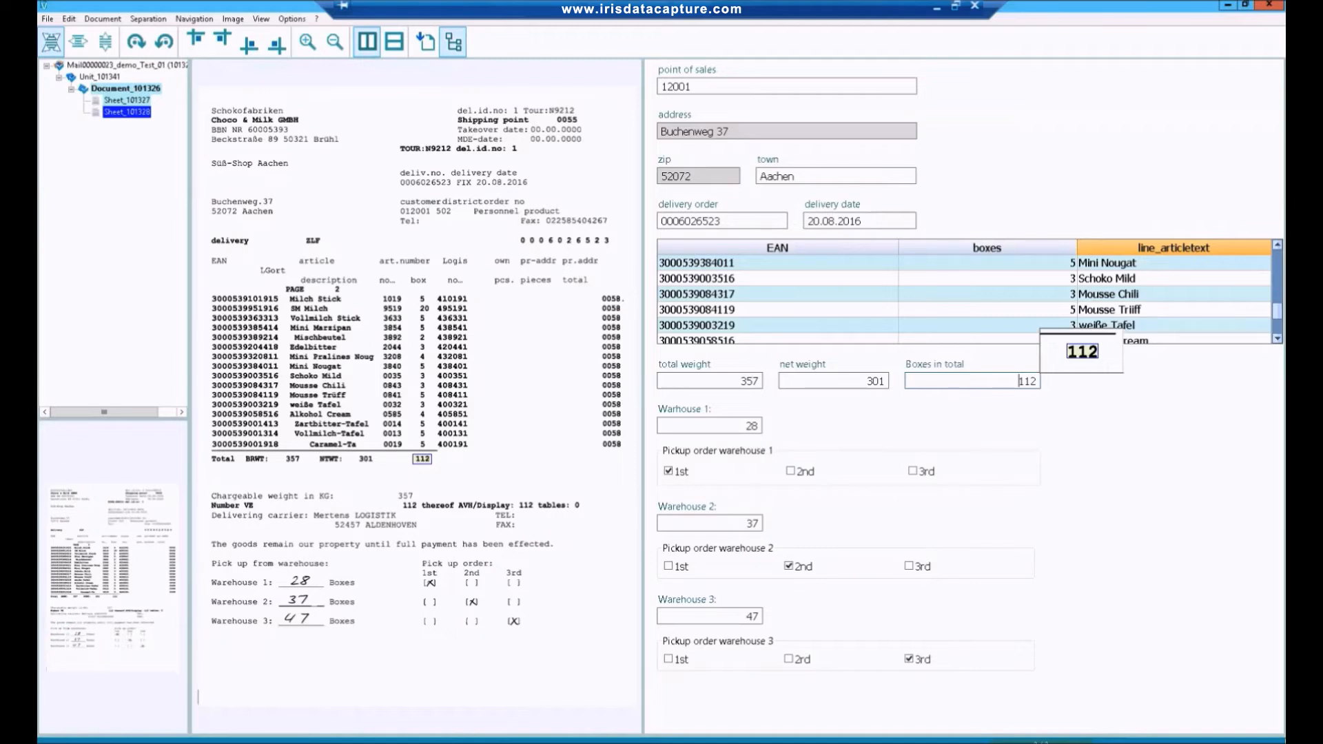
Test the box count check by removing the first digit of the boxes total and Warehouse 1 count, restoring 112 and 28.
key("Delete")
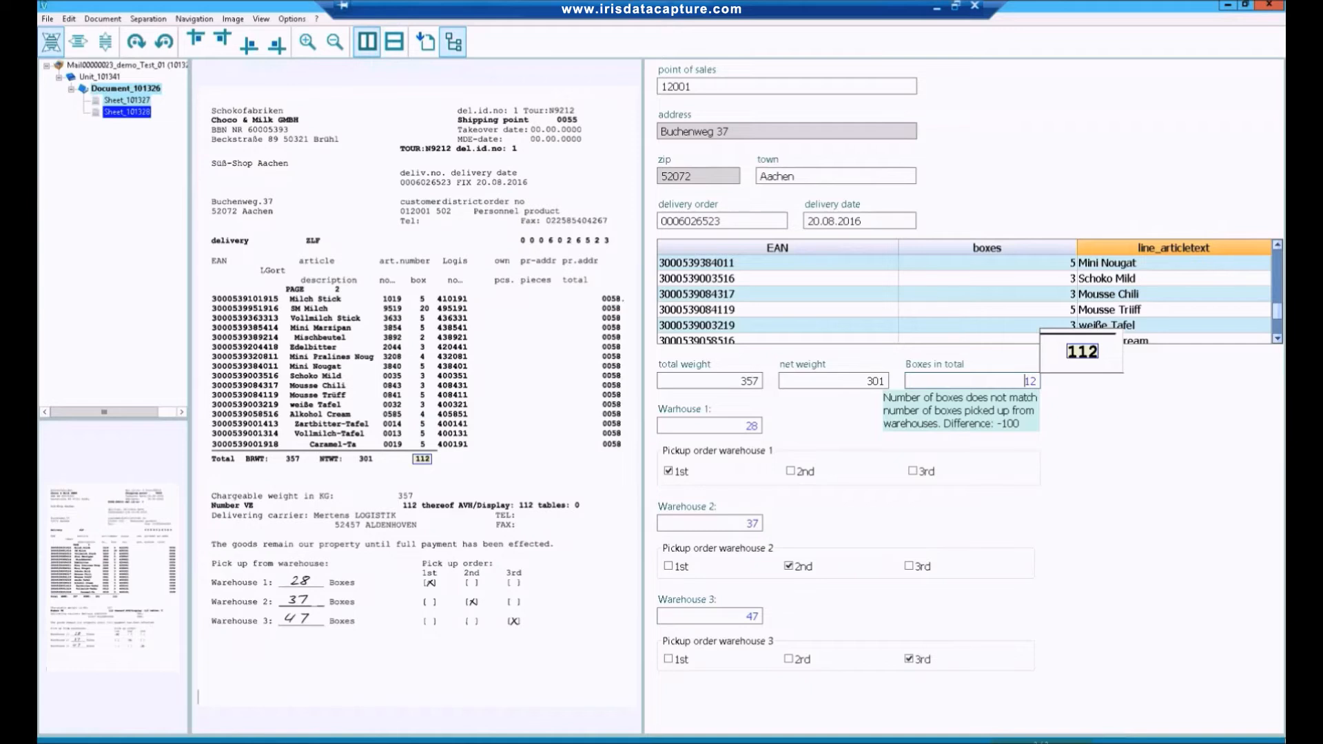
type("1")
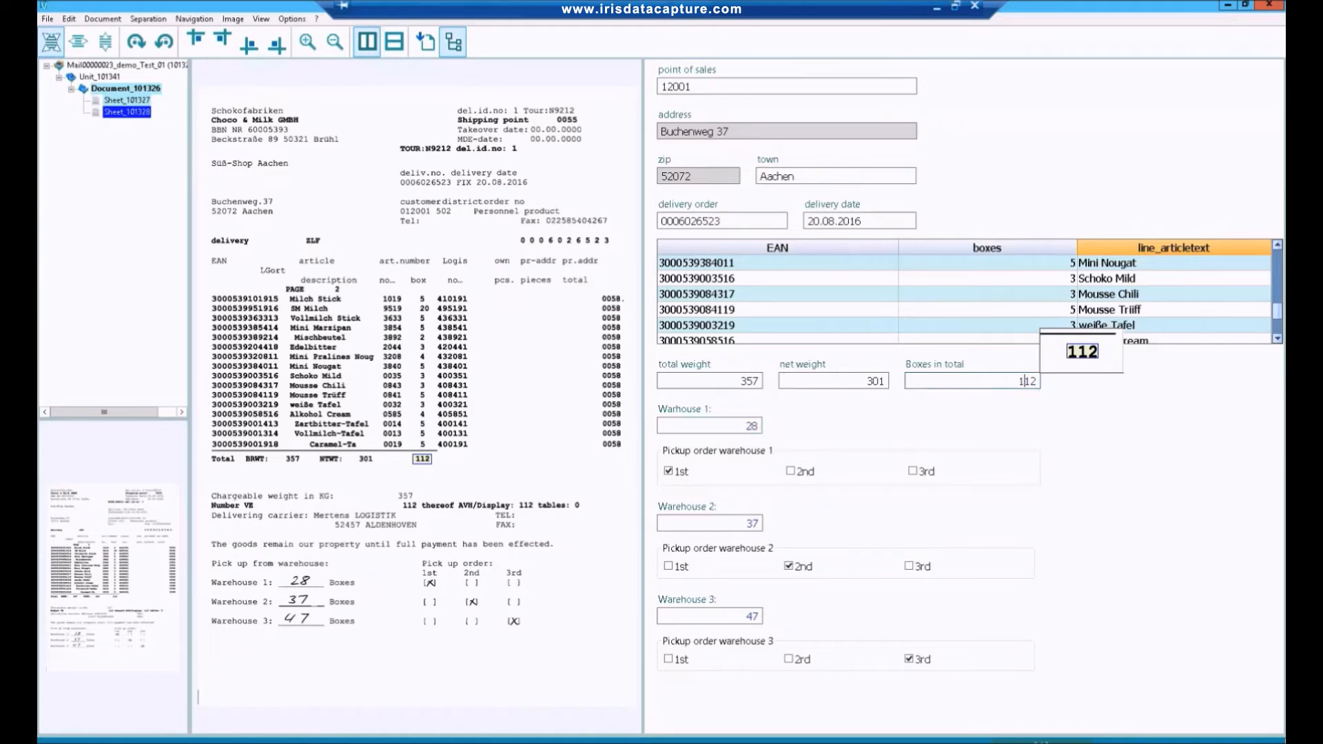
key("Return")
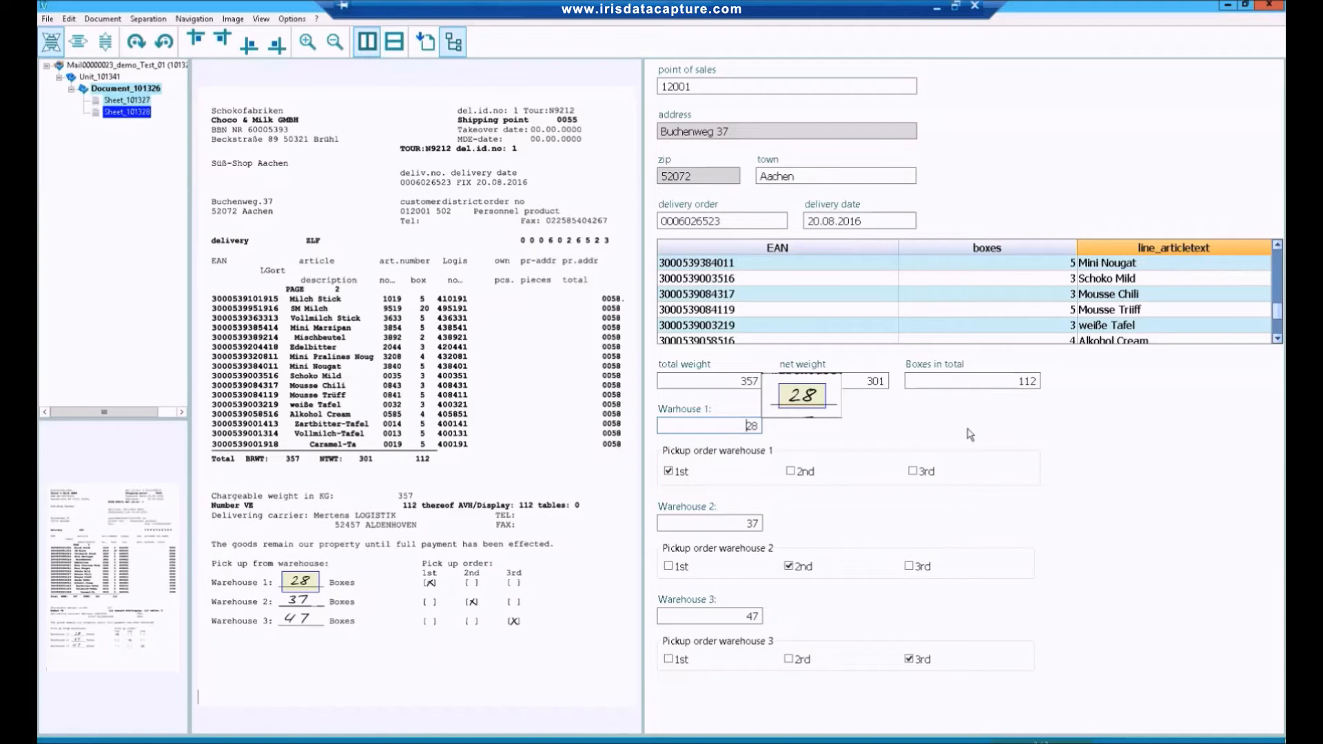
key("Delete")
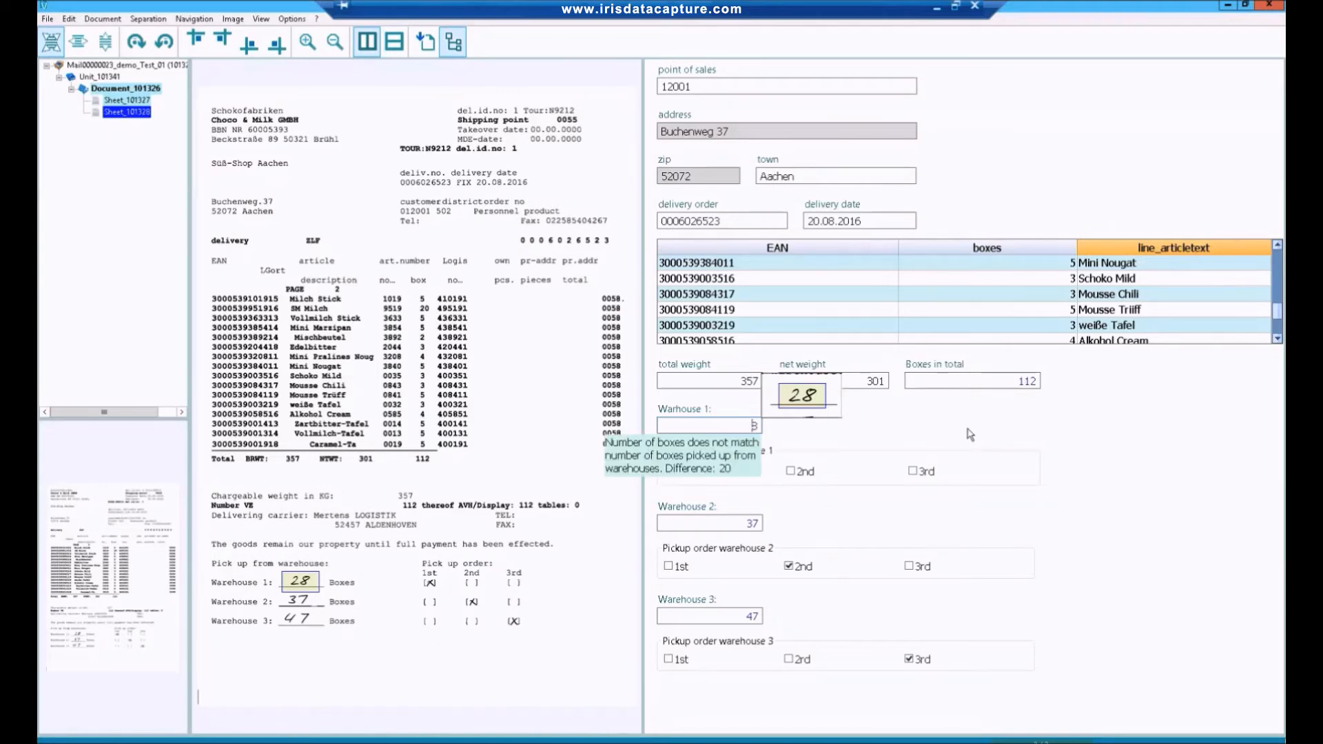
type("2")
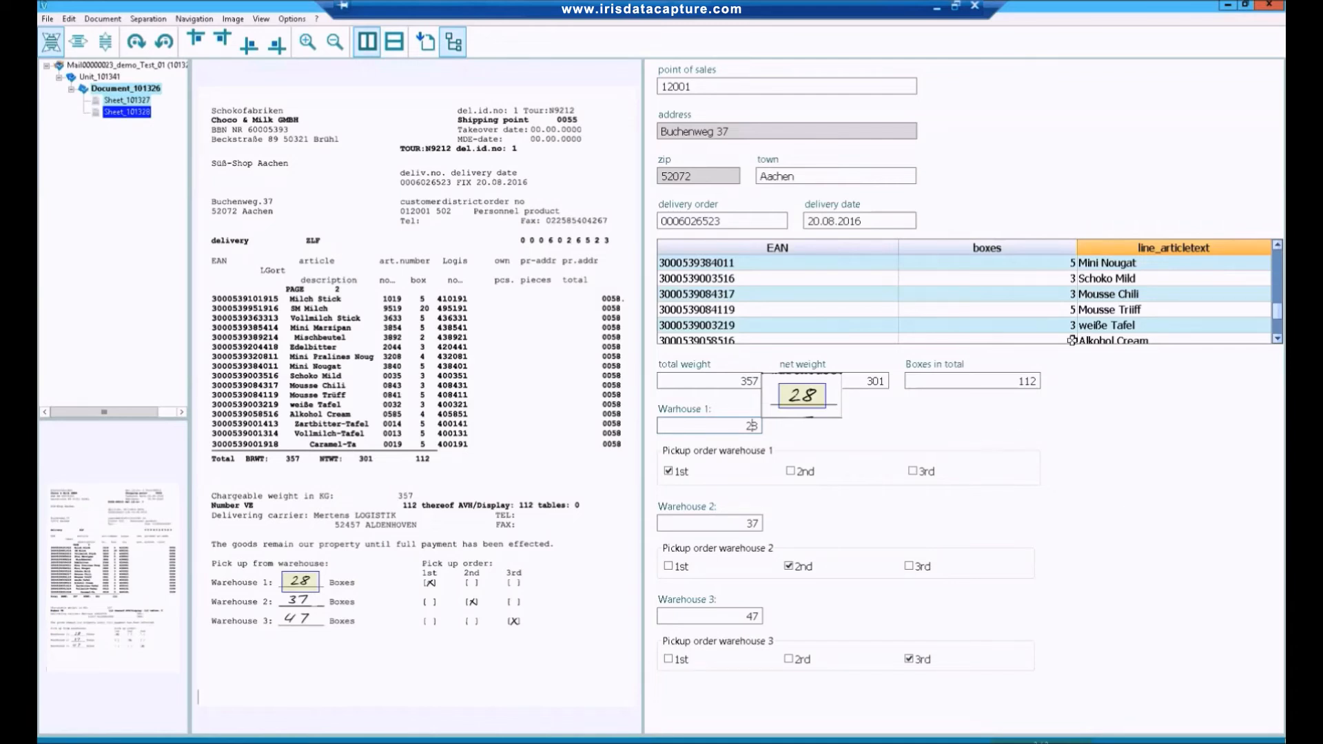
key("Return")
Log in to IRISXtract WebVerify as Administrator, using the saved account password.
left_click(681, 412)
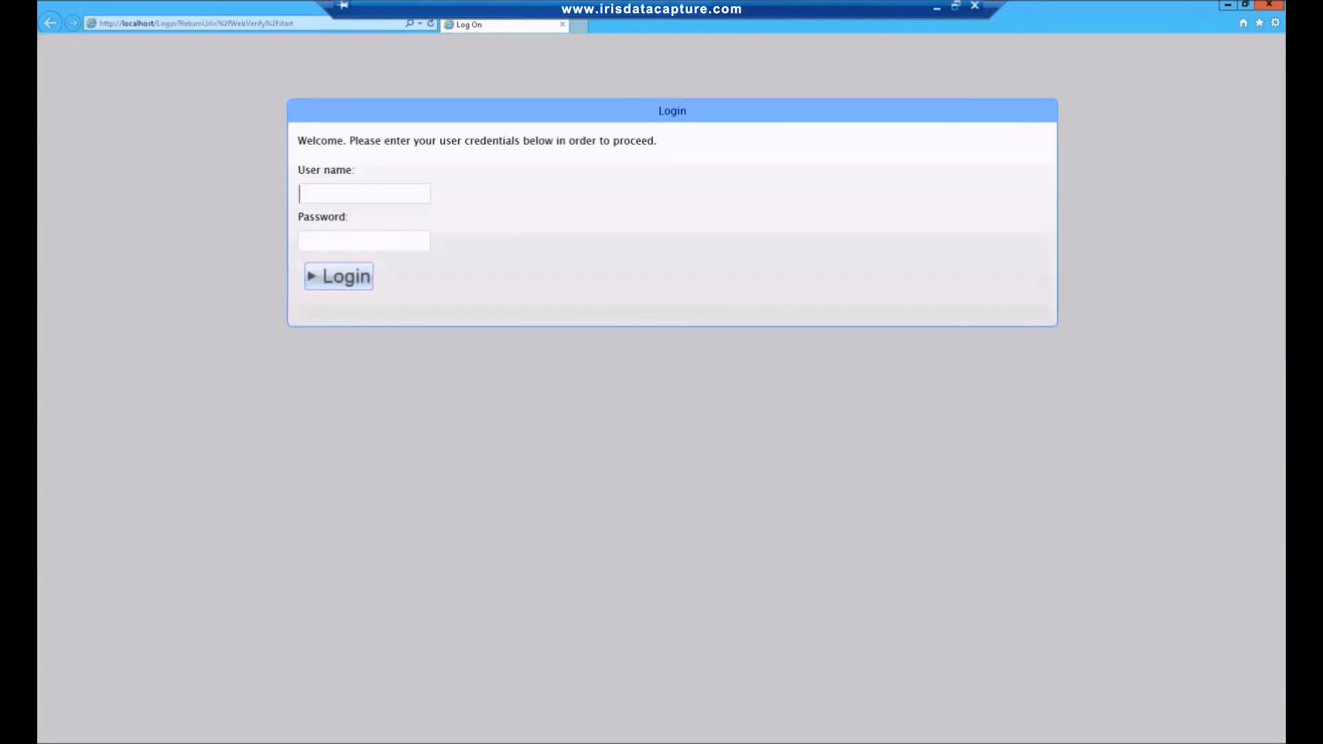
left_click(419, 194)
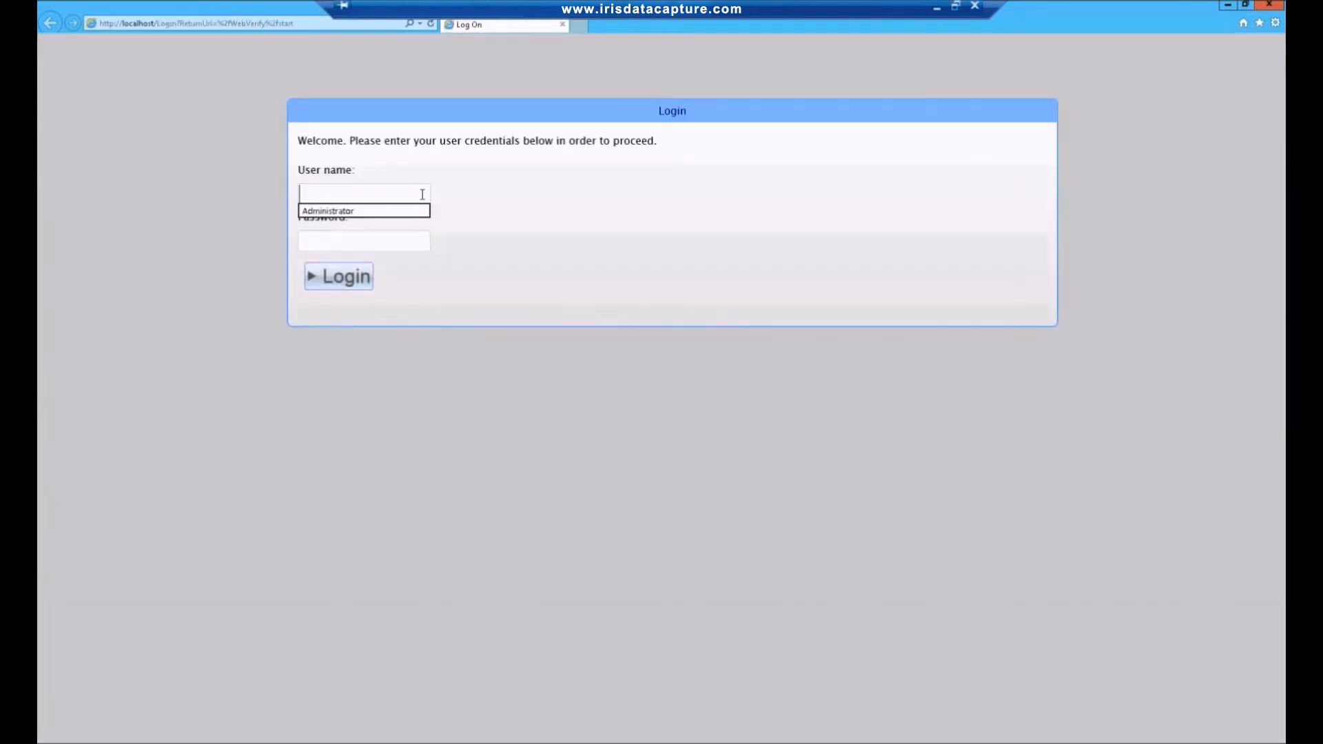
type("ad")
left_click(367, 211)
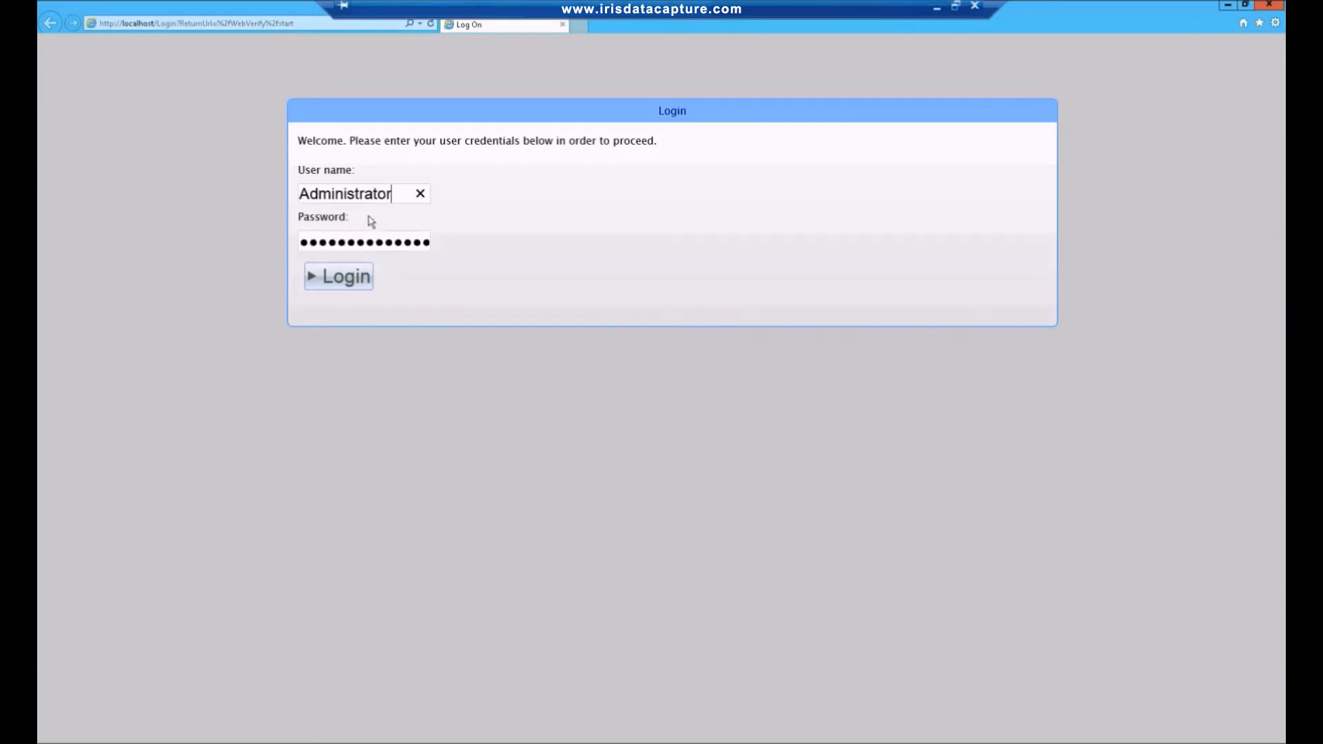
left_click(355, 279)
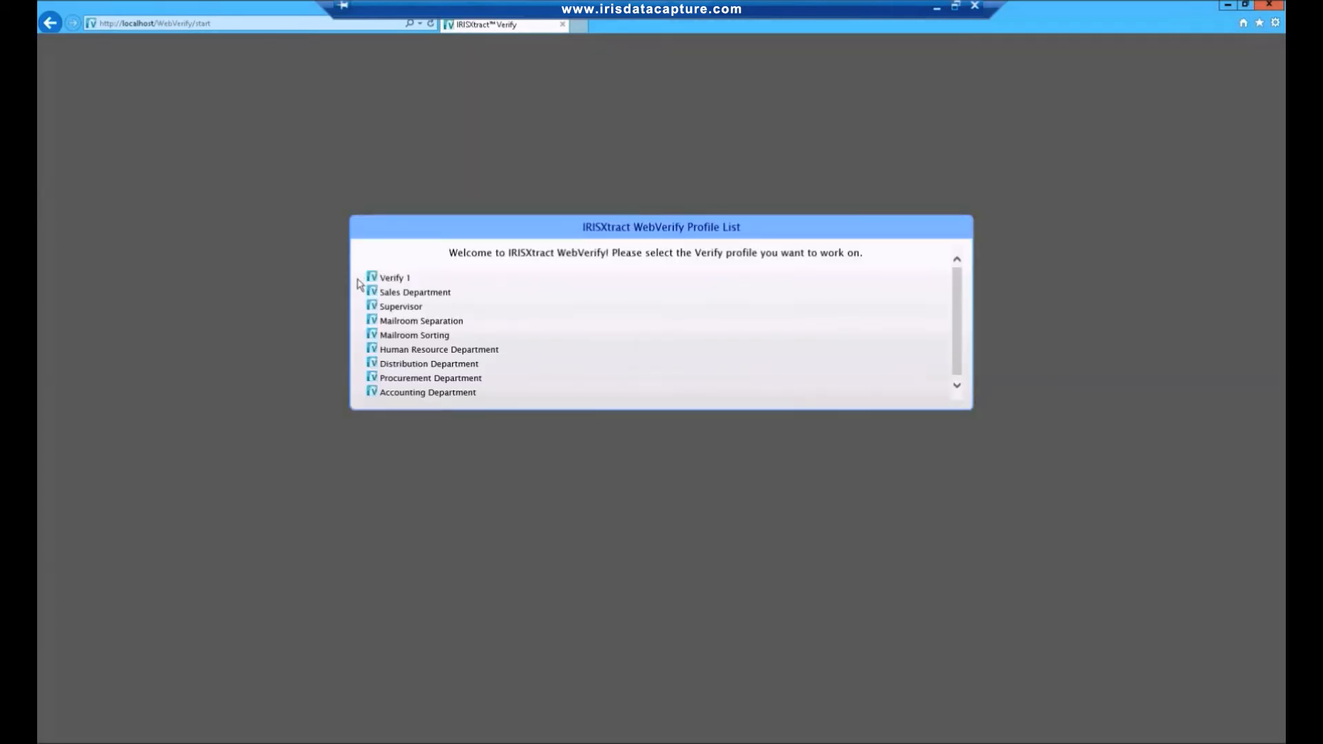
Open the job in the Accounting Department profile and confirm the vendor number of the ComAcc Ltd invoice.
left_click(422, 393)
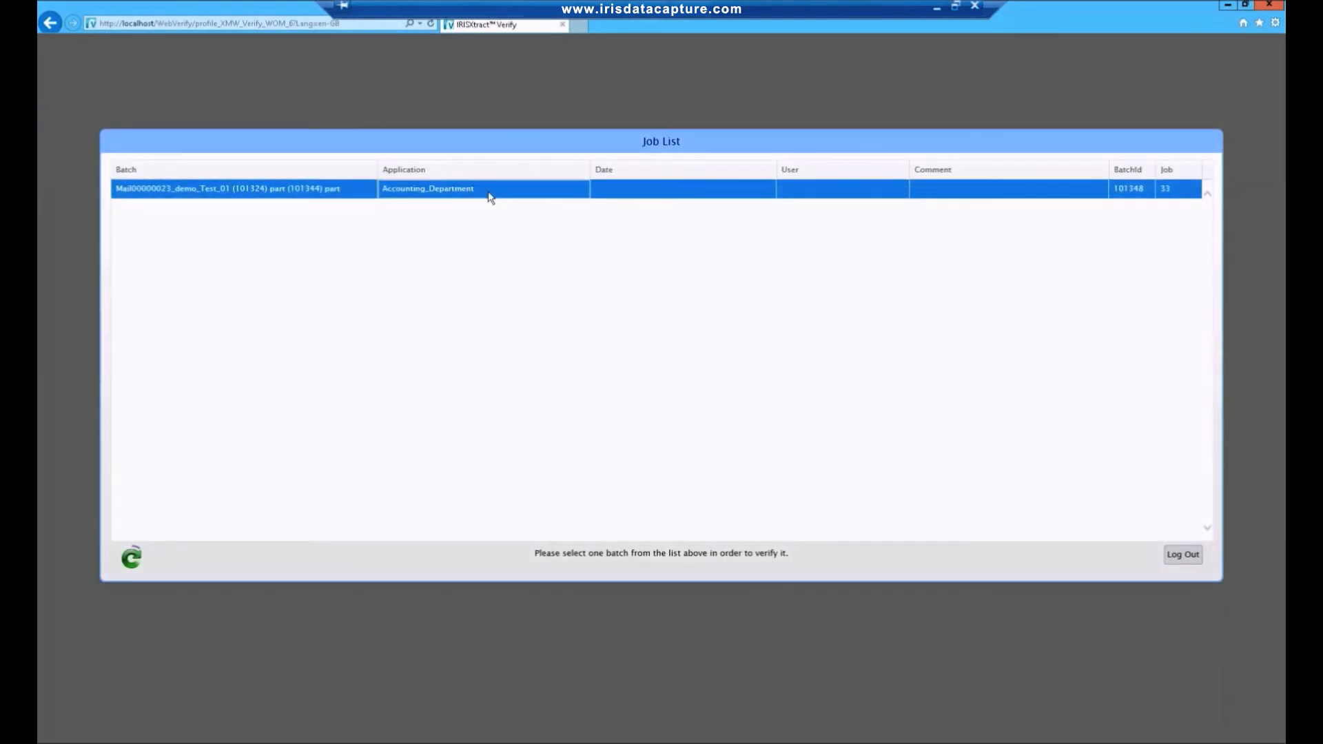
double_click(490, 195)
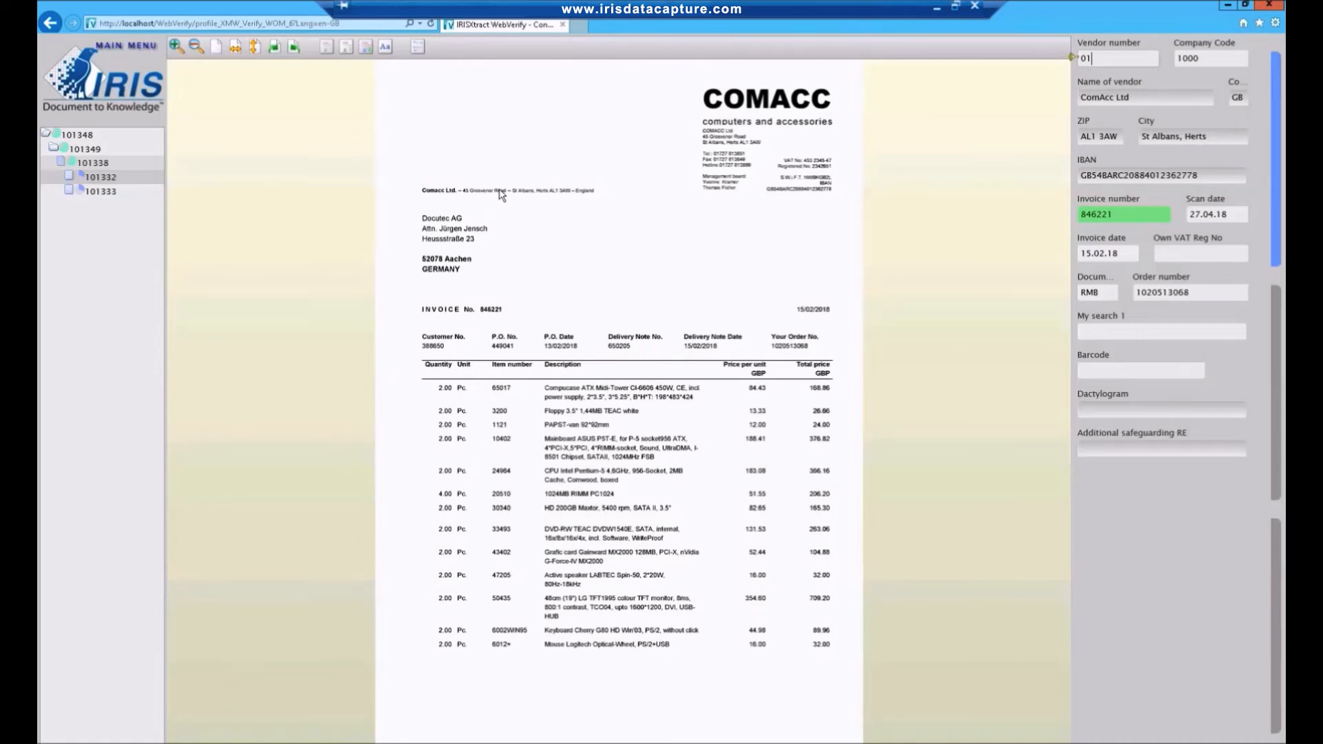
key("Return")
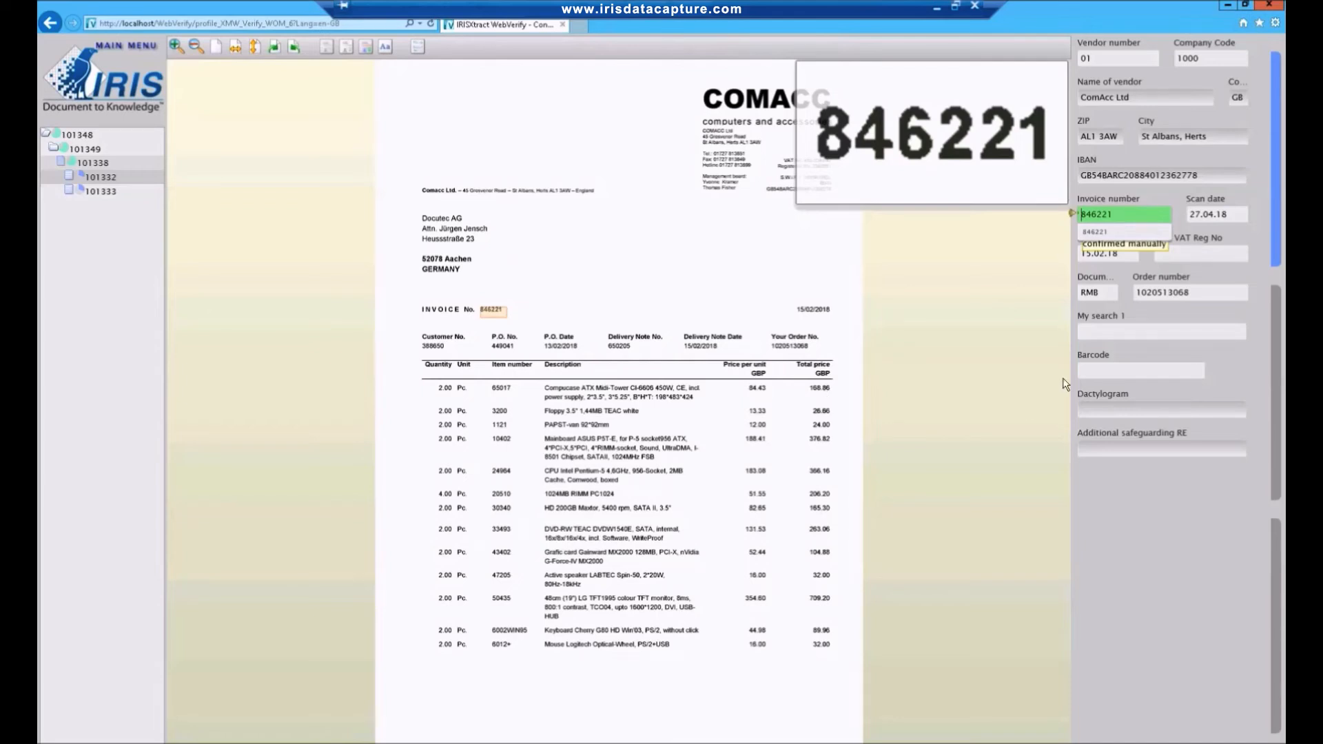
Capture the delivery note date 15/02/2018 from the invoice into My search 1 and train the field on it.
left_click(1105, 331)
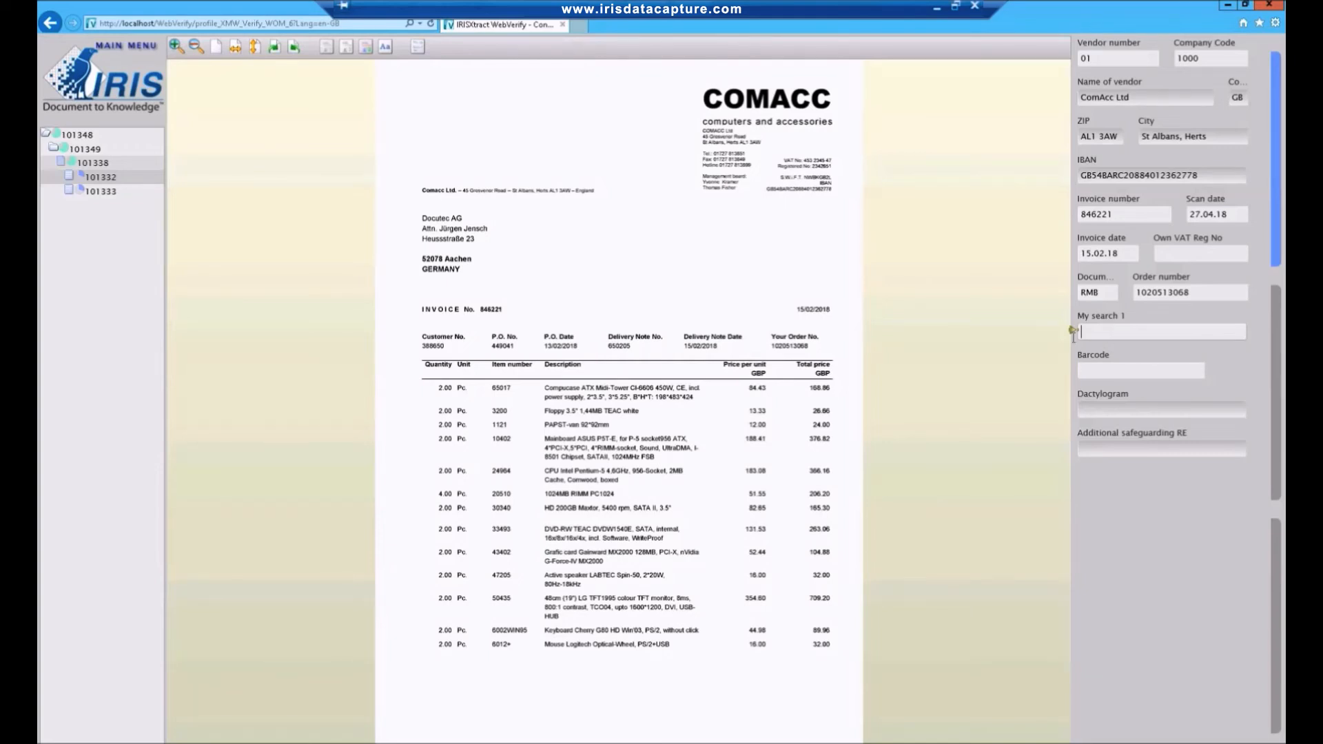
left_click(702, 346)
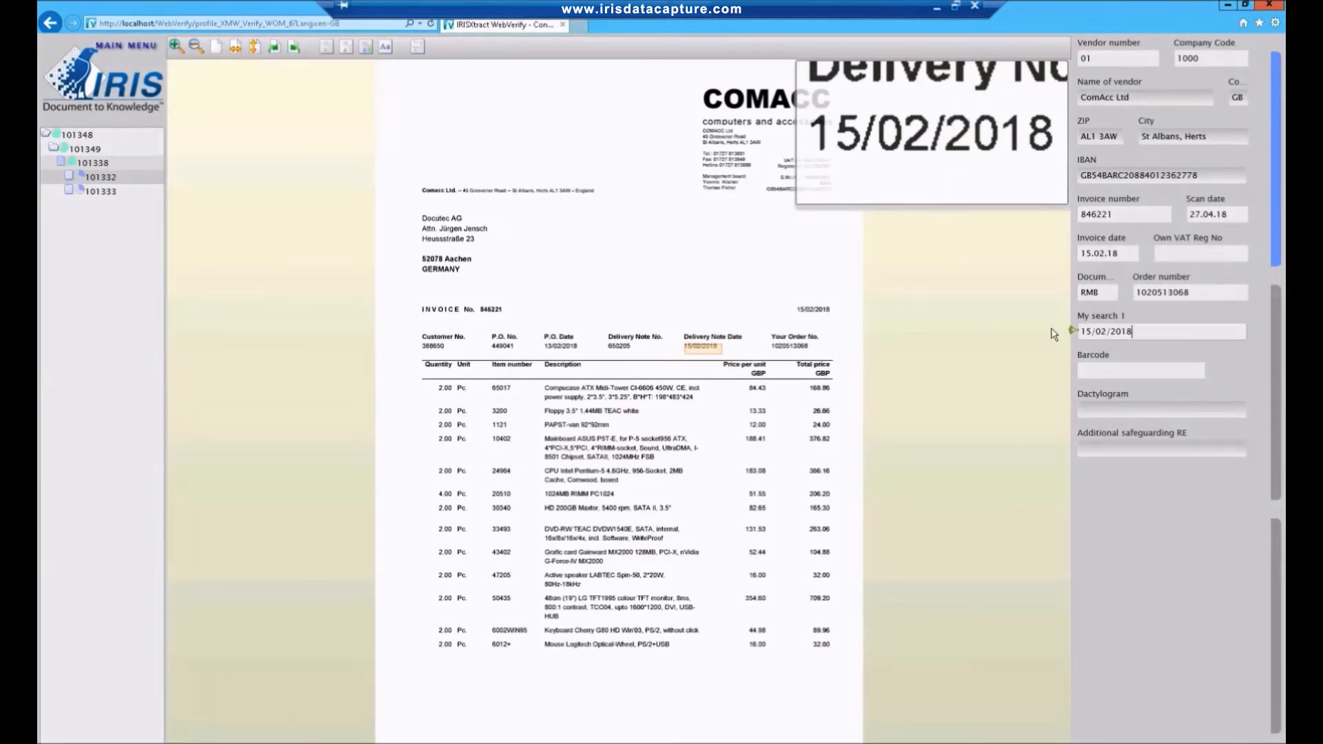
left_click(1082, 331)
key("F8")
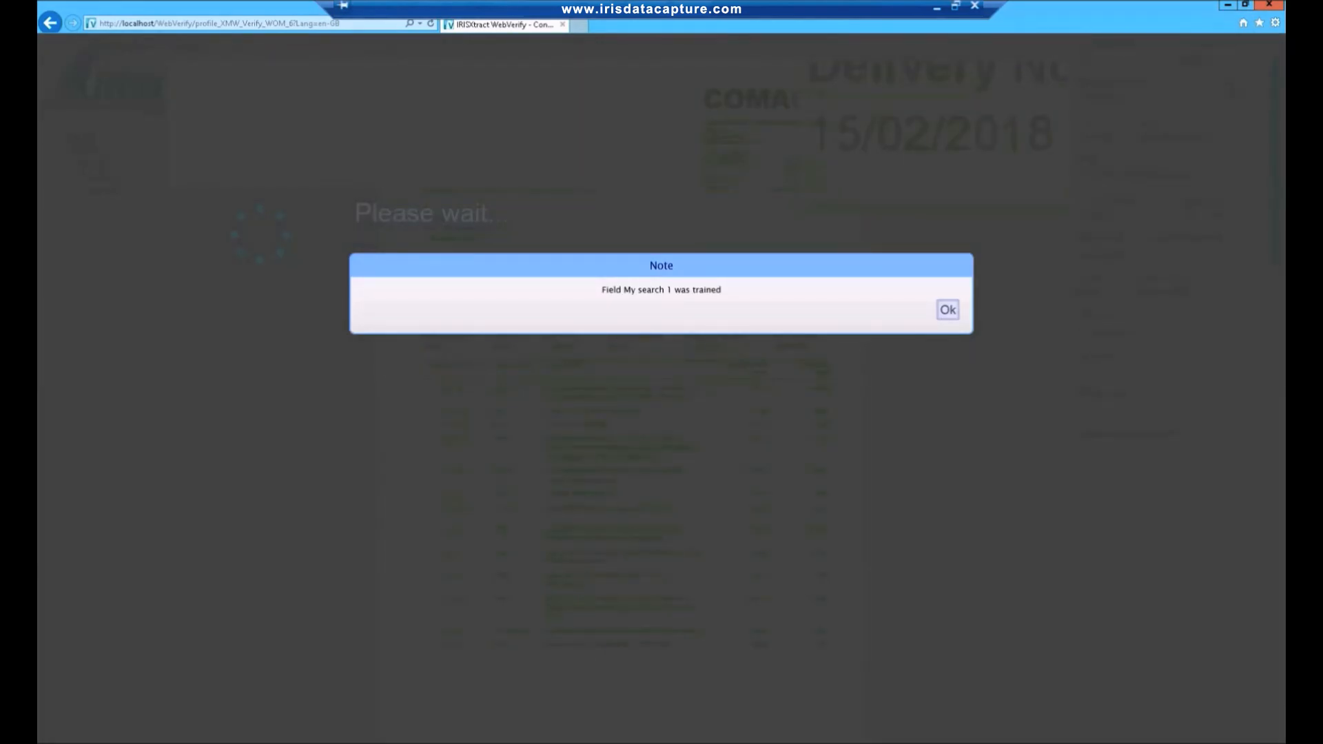
left_click(949, 311)
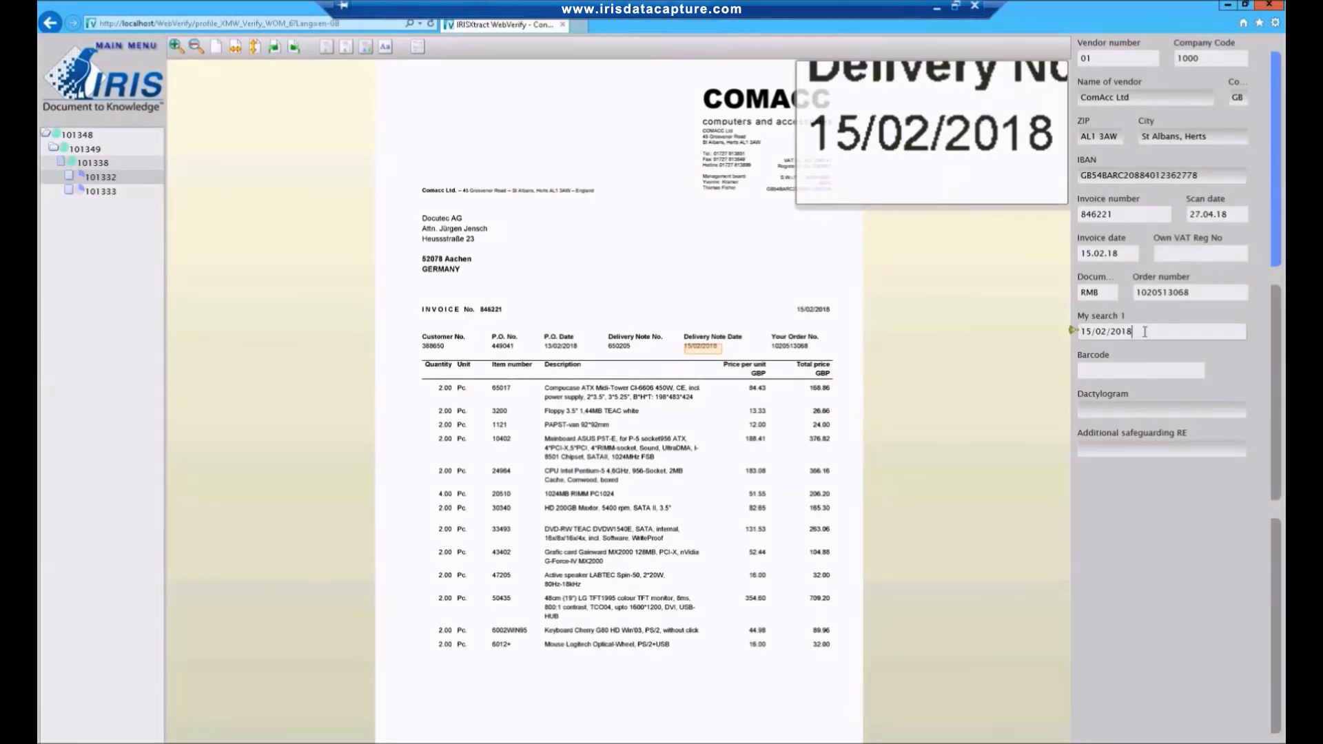
Clear My search 1 and re-create the document result with the Invoice class to test the trained field.
left_click_drag(1144, 332, 1024, 325)
key("Delete")
left_click(125, 91)
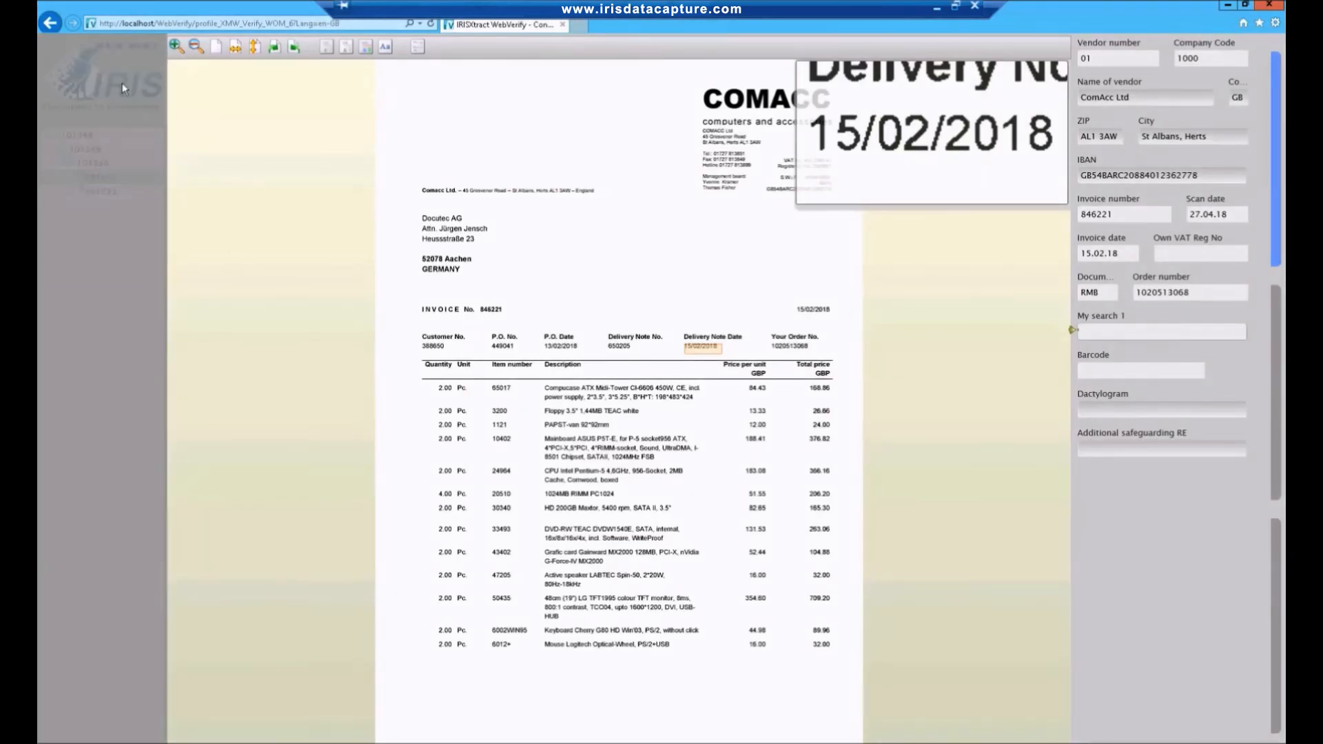
left_click(128, 109)
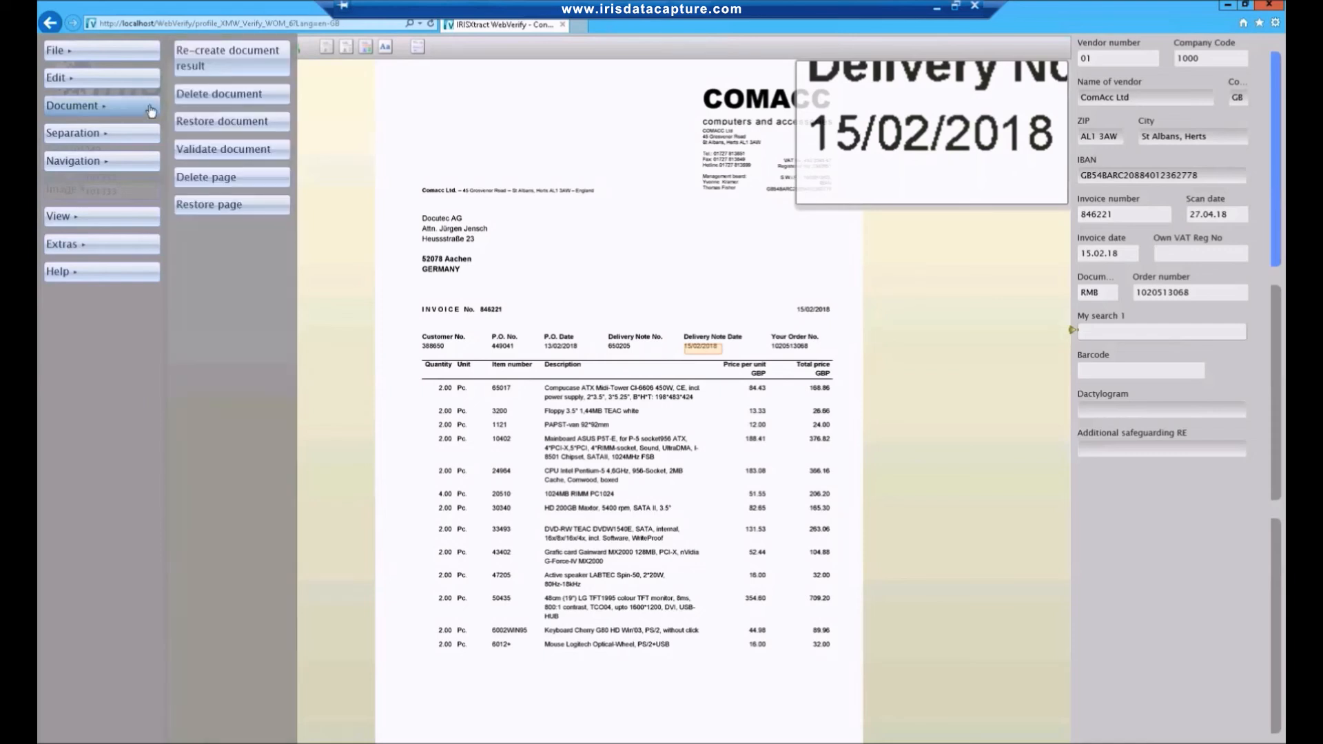
left_click(231, 58)
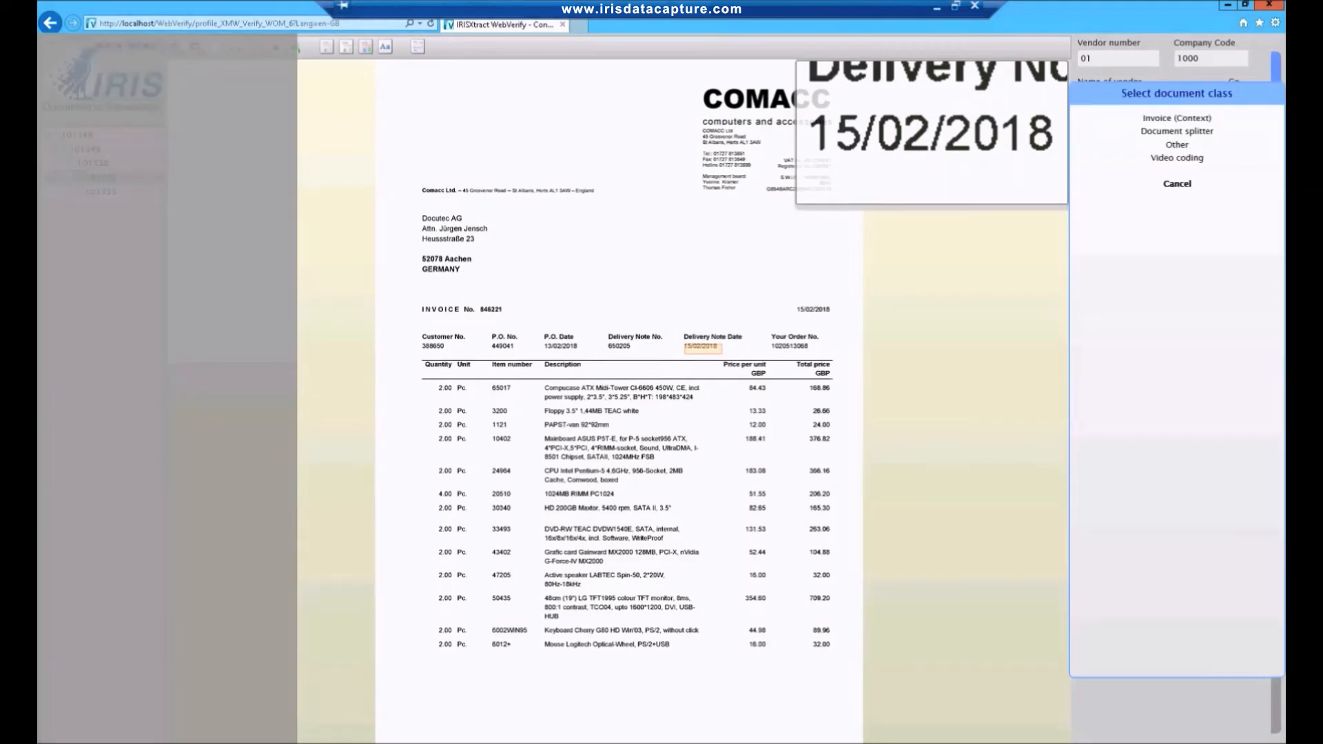
left_click(1176, 118)
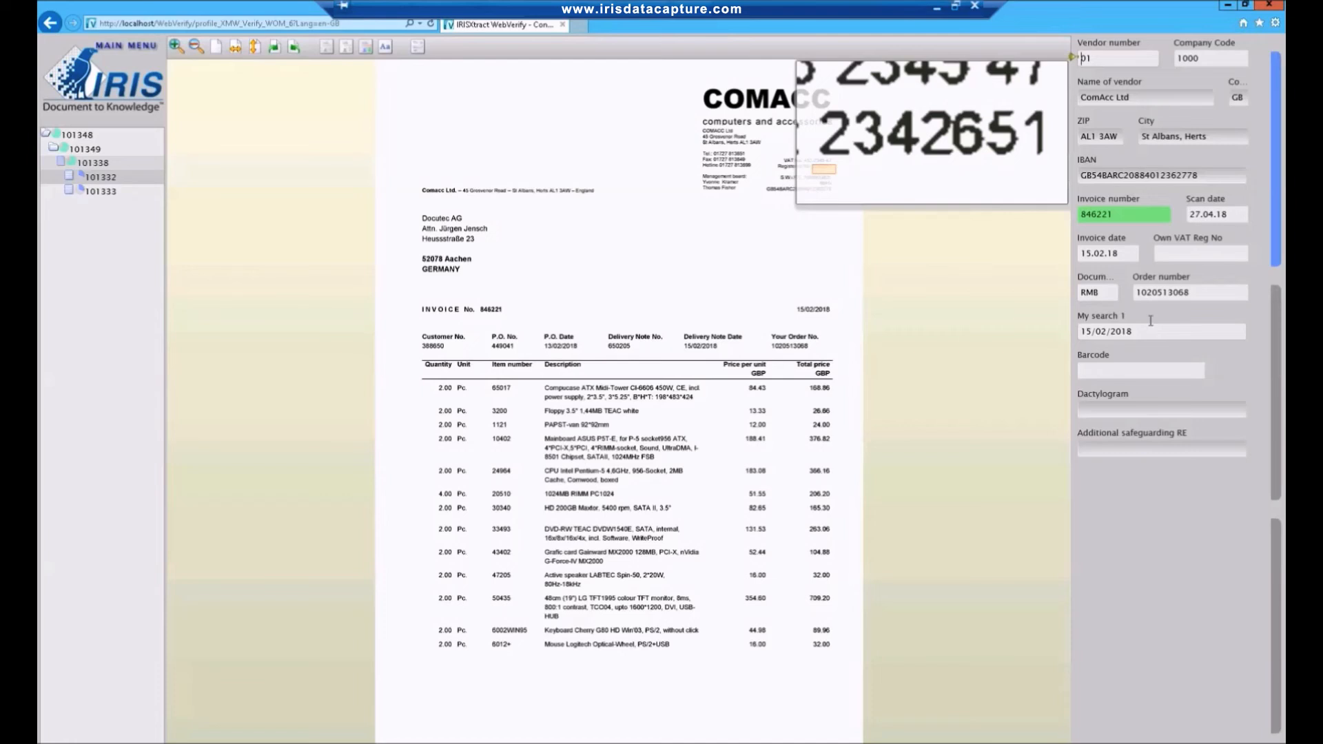
Confirm the invoice number and the My search 1 date, and proceed to the line items.
left_click(1128, 215)
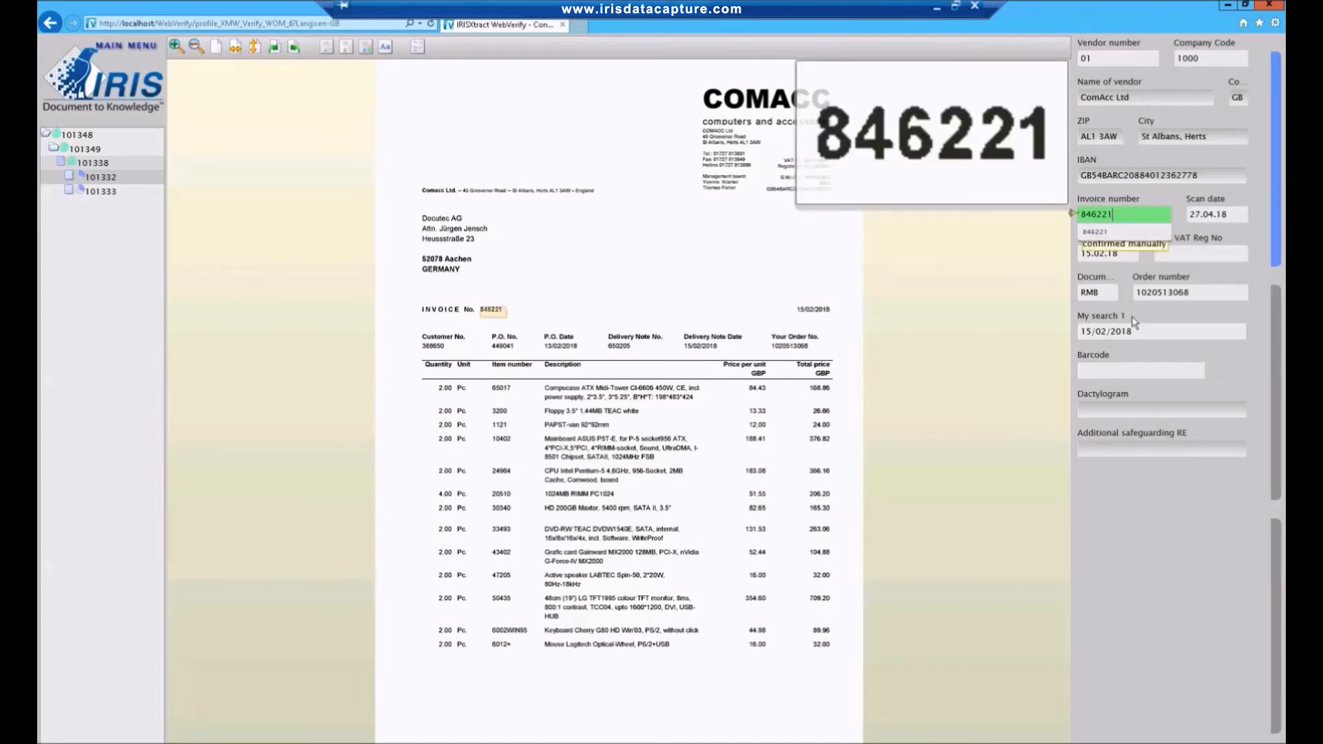
left_click_drag(1133, 332, 1058, 335)
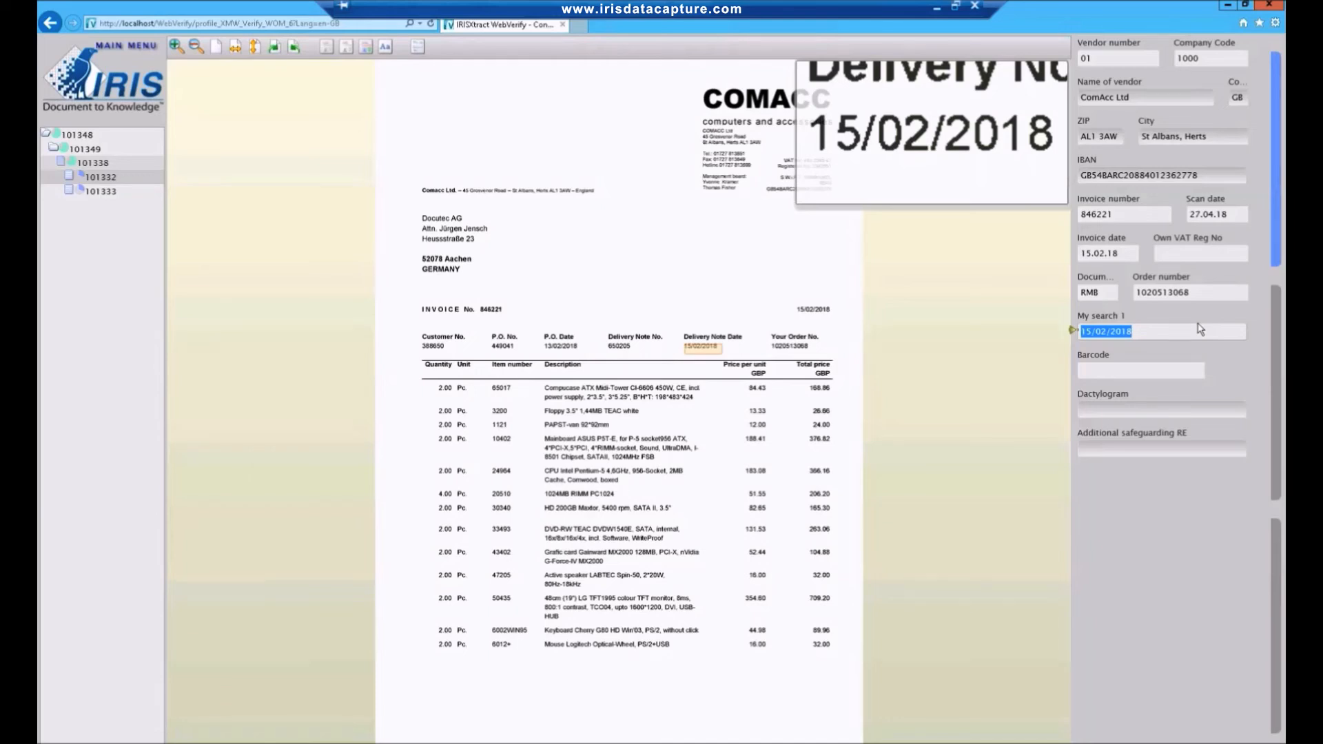
key("Return")
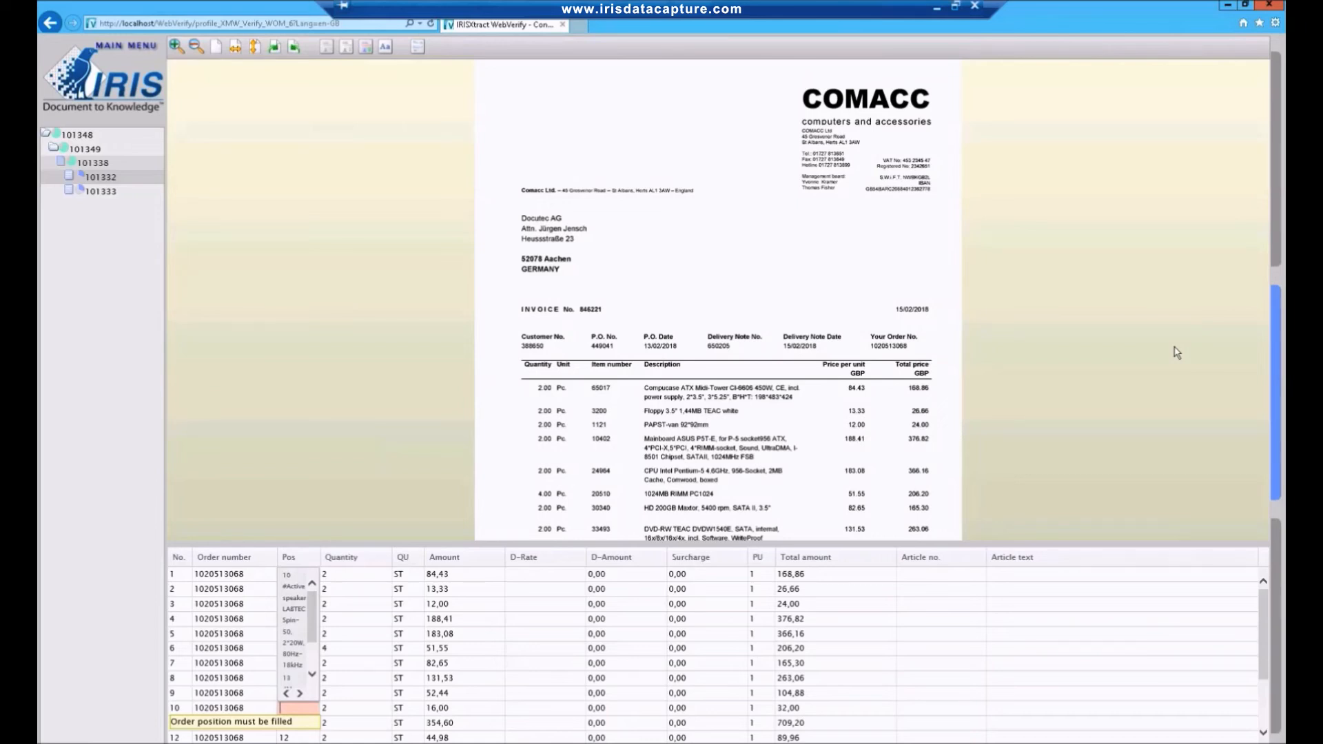
Fill in the missing order positions 10 and 13 in the invoice's line item table.
left_click_drag(1265, 630, 1263, 670)
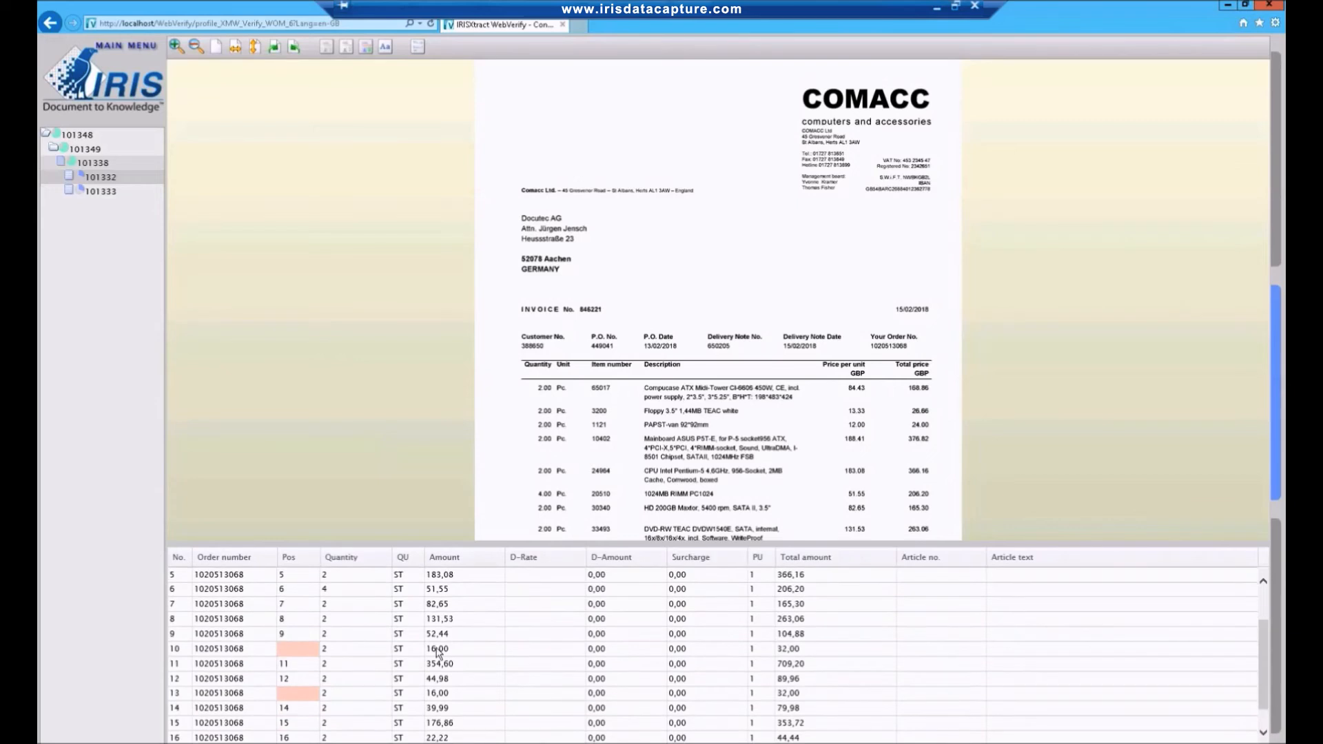
left_click(296, 653)
type("10")
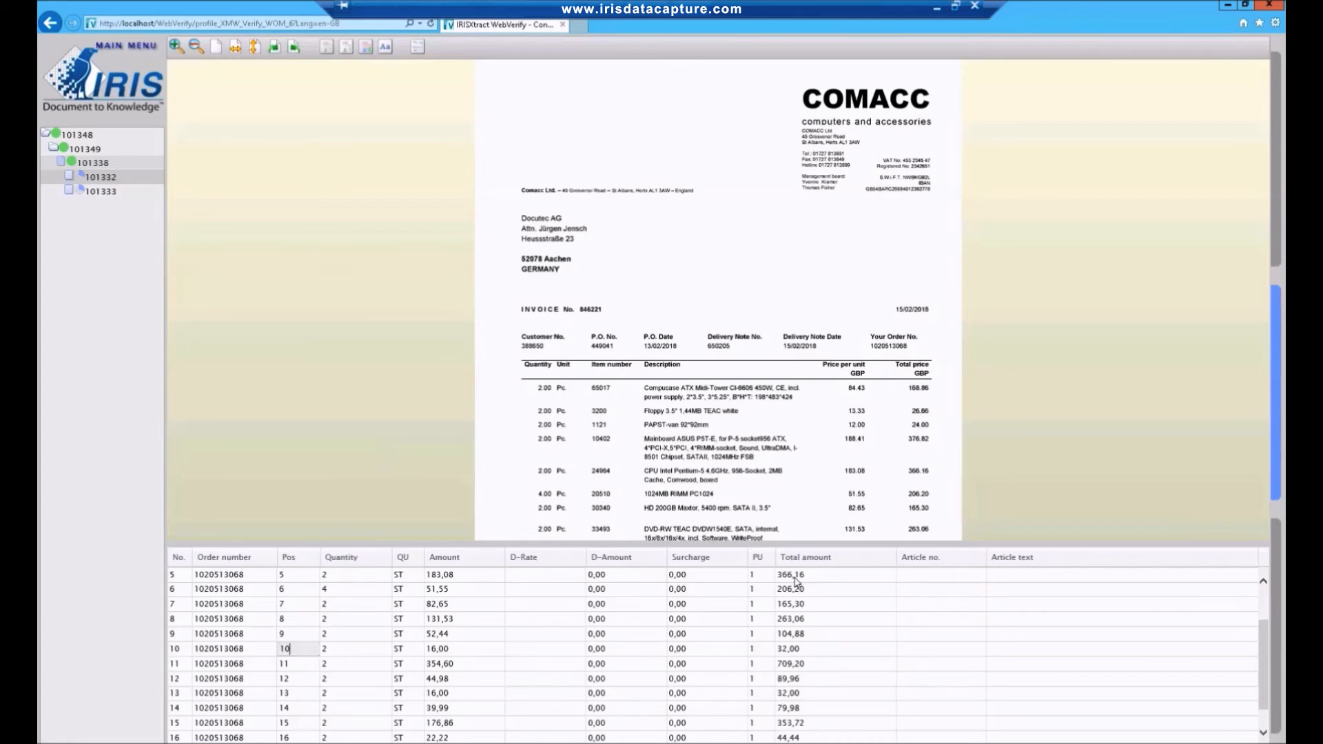
Change the total amount of line item 1 to 68,86 to test the amount validation.
left_click_drag(1268, 655, 1268, 591)
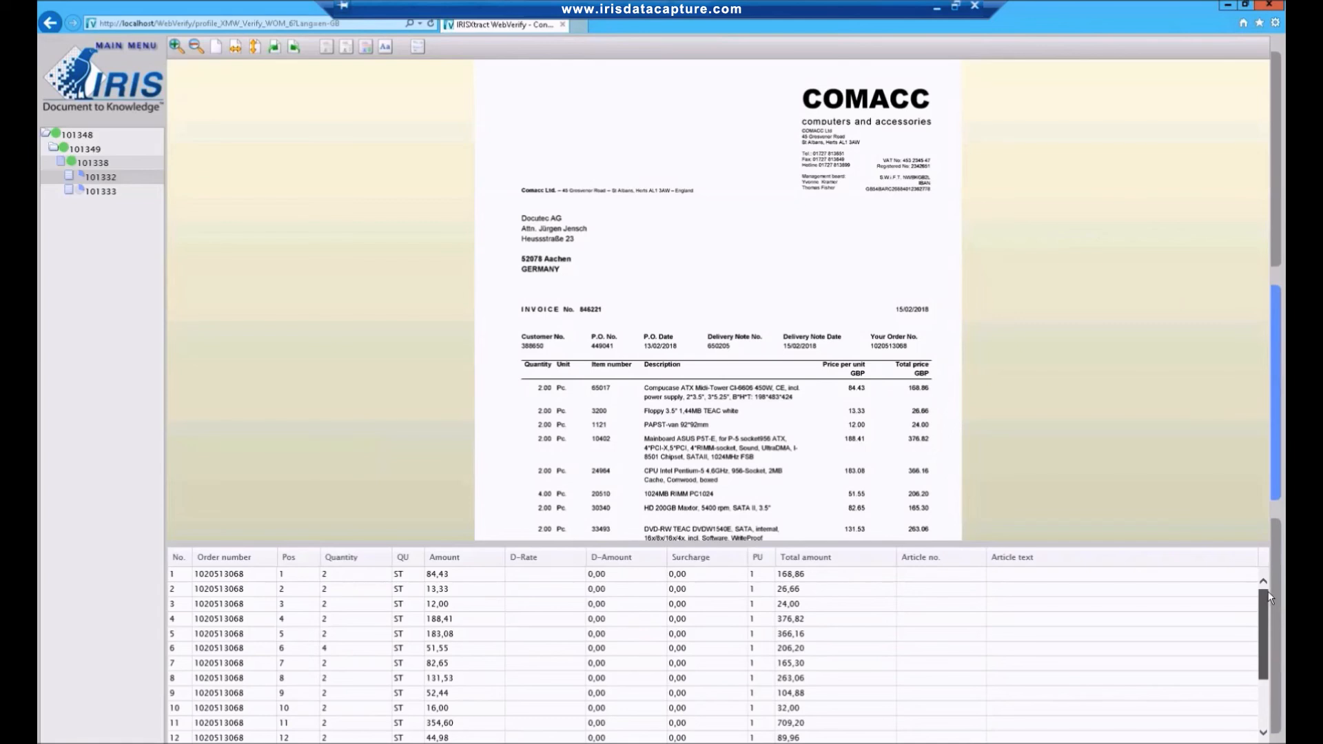
left_click(783, 579)
key("Delete")
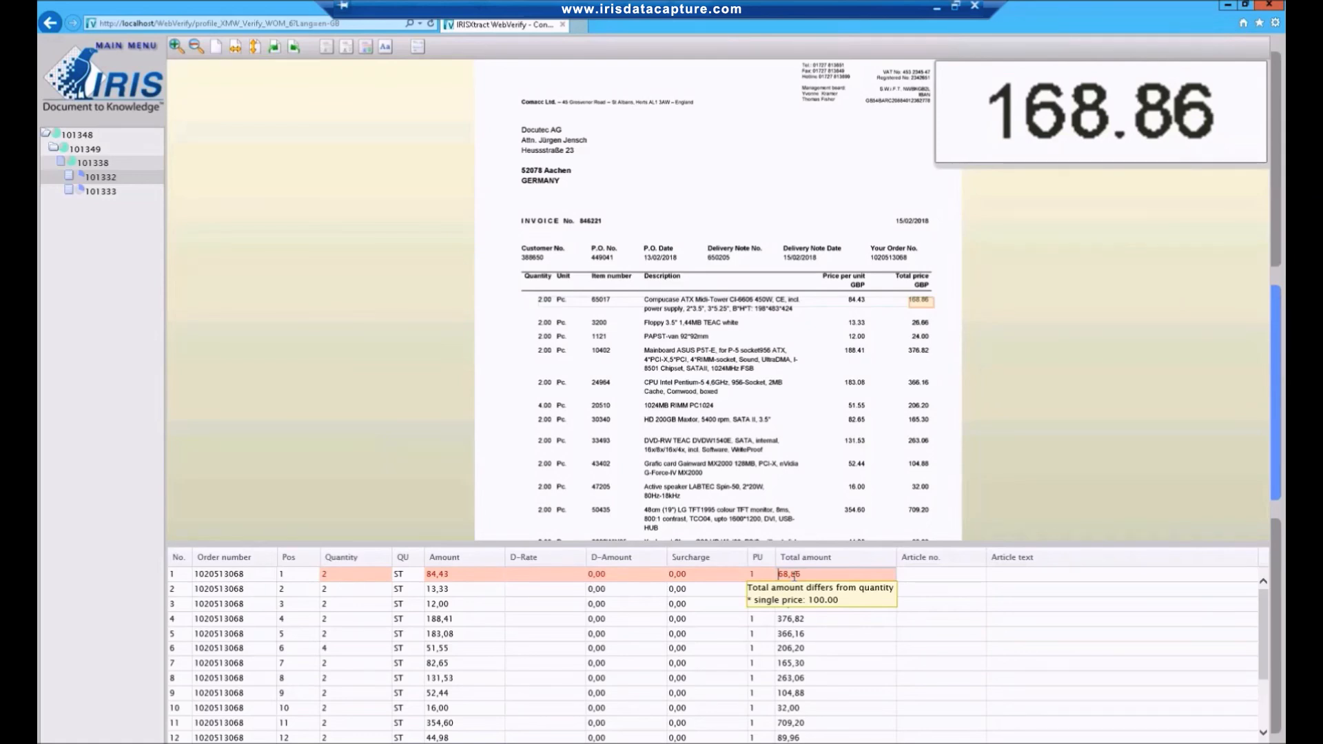
Capture article number 65017 from the invoice for line item 1 and extract the article numbers of the remaining lines.
left_click(940, 573)
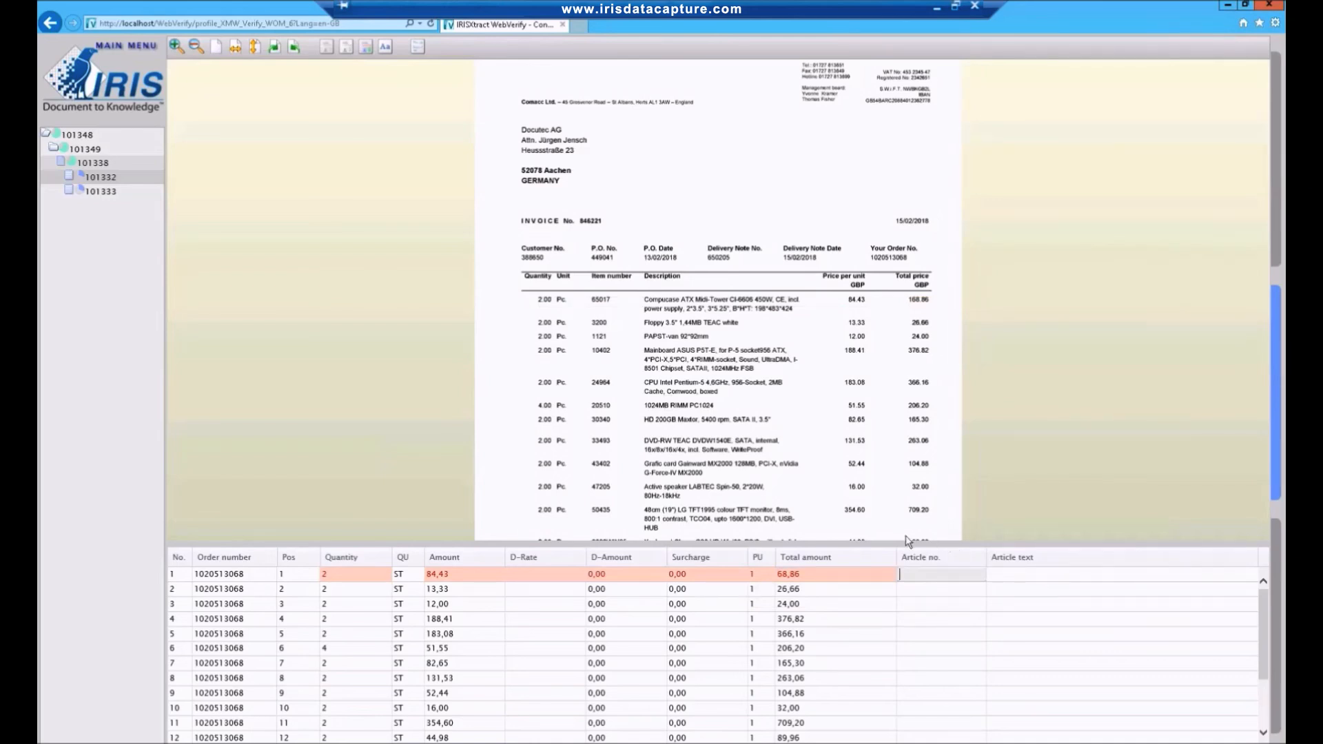
left_click(597, 300)
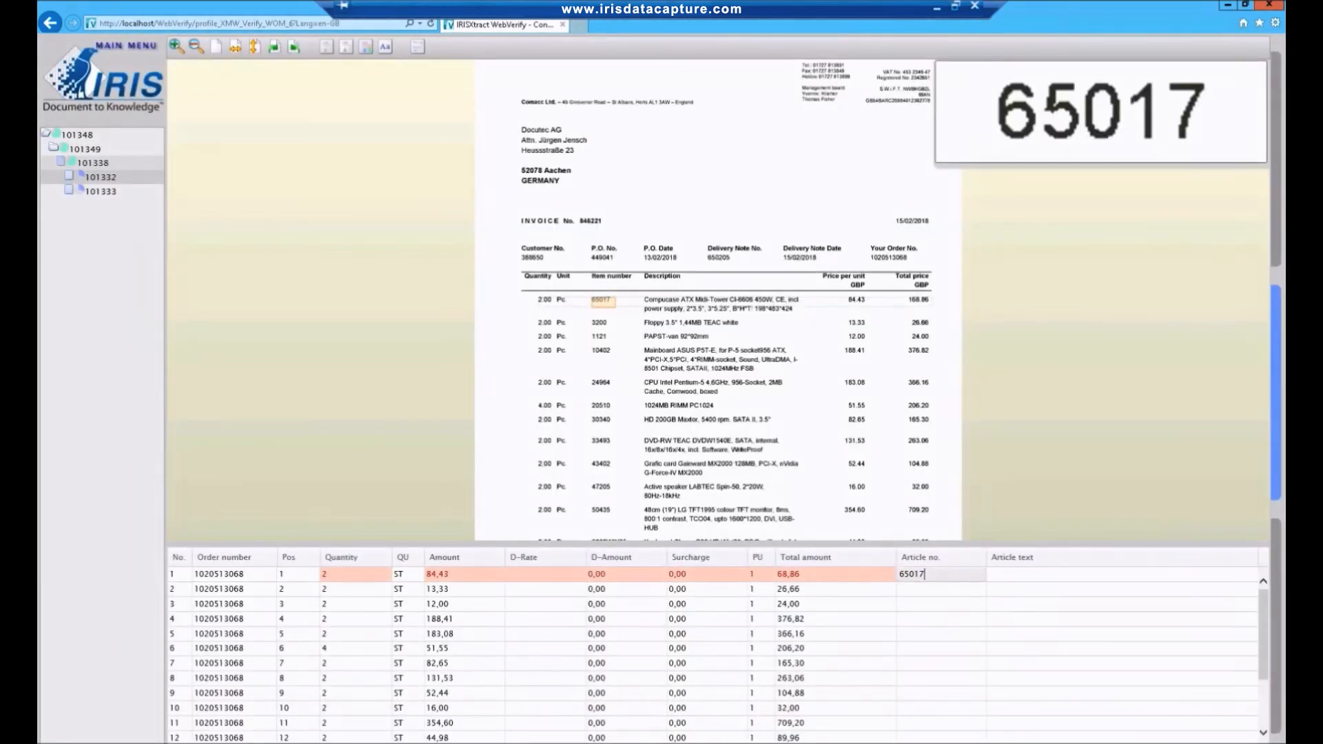
key("Return")
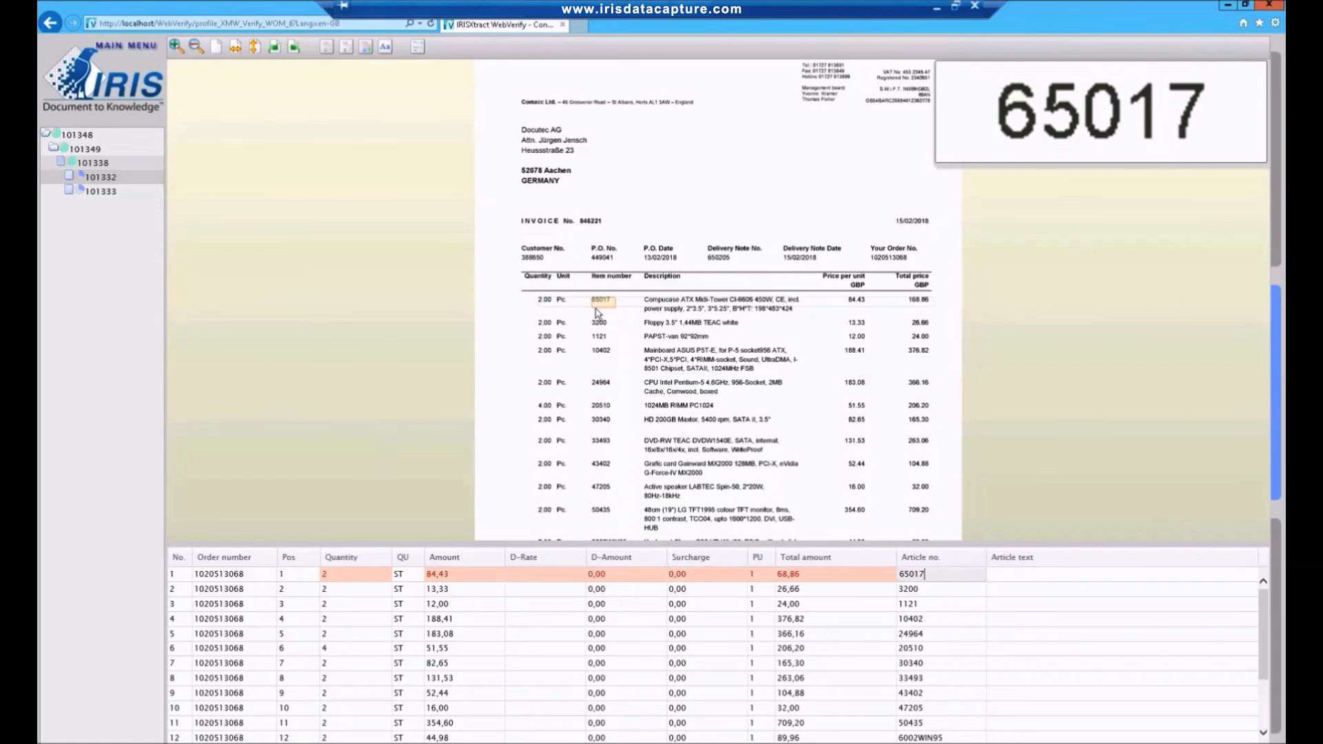
Check the invoice totals section for the value of goods and correct line item 1's total amount to 168,86.
left_click(1276, 607)
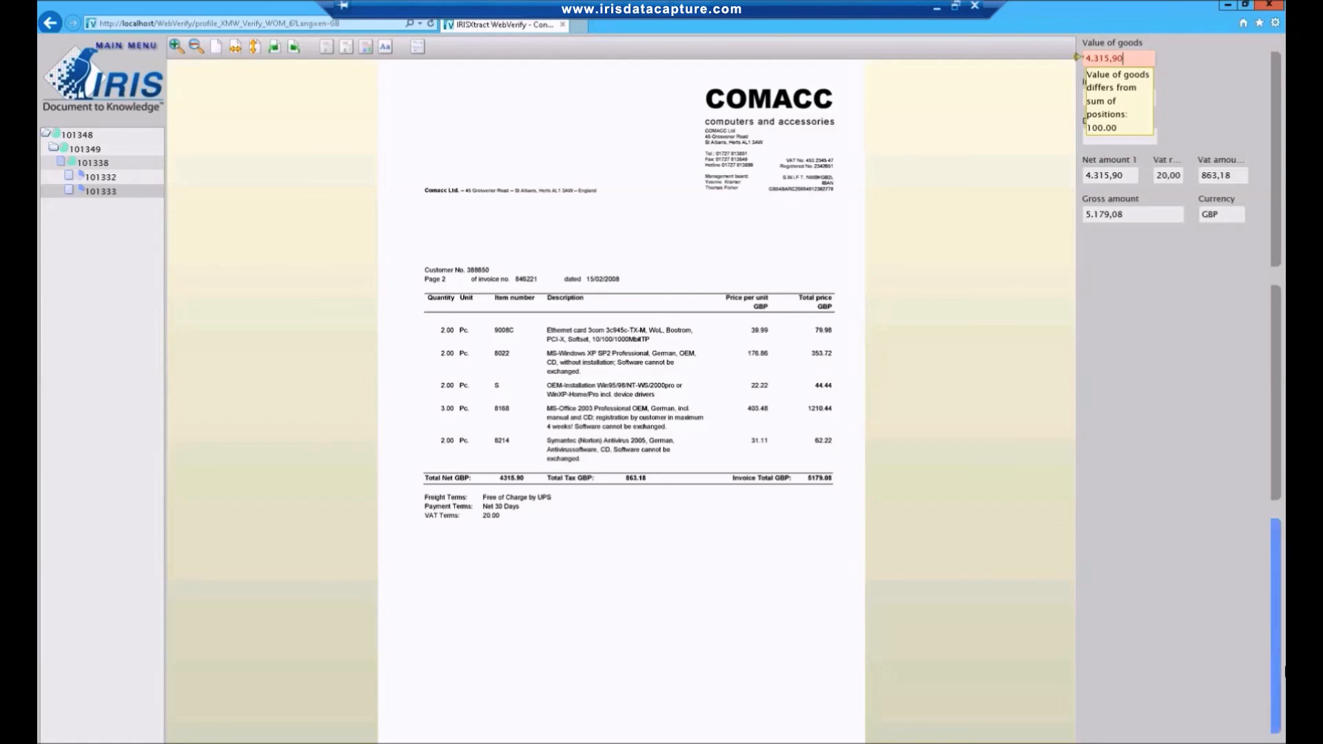
left_click(1280, 470)
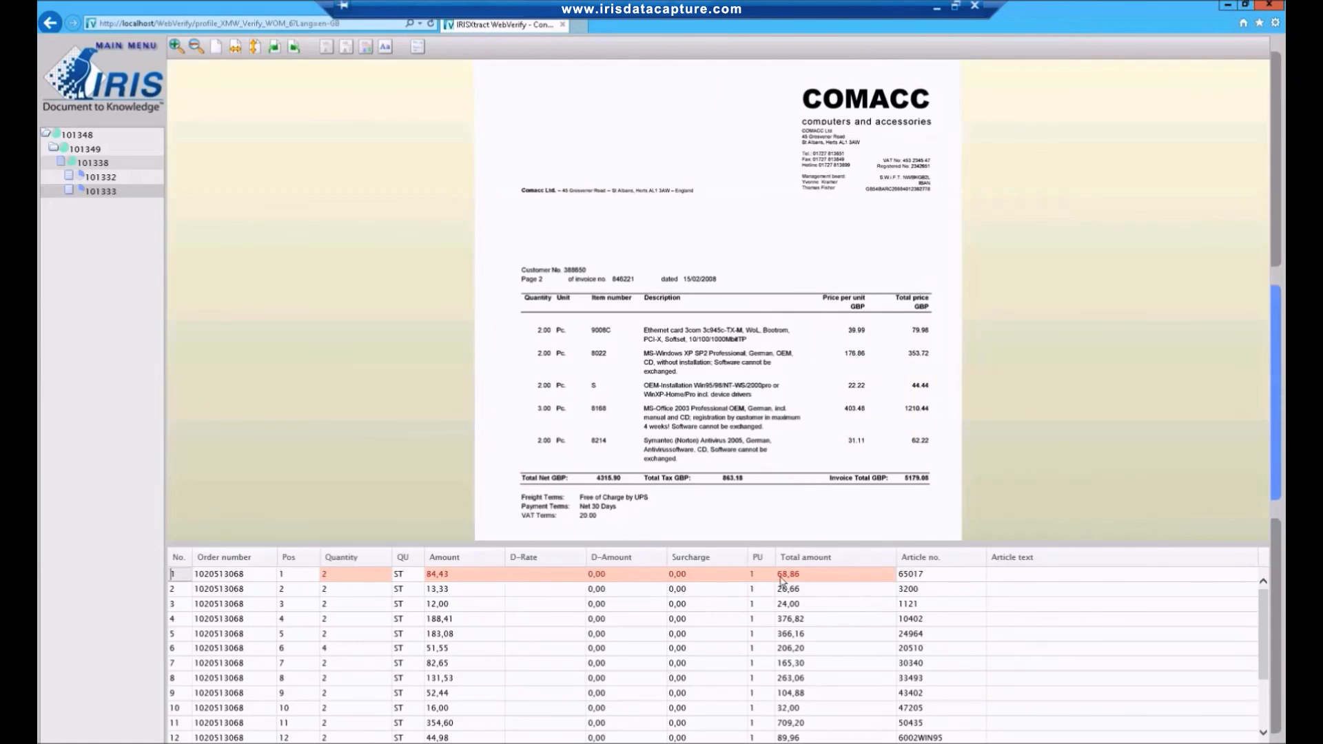
left_click(782, 576)
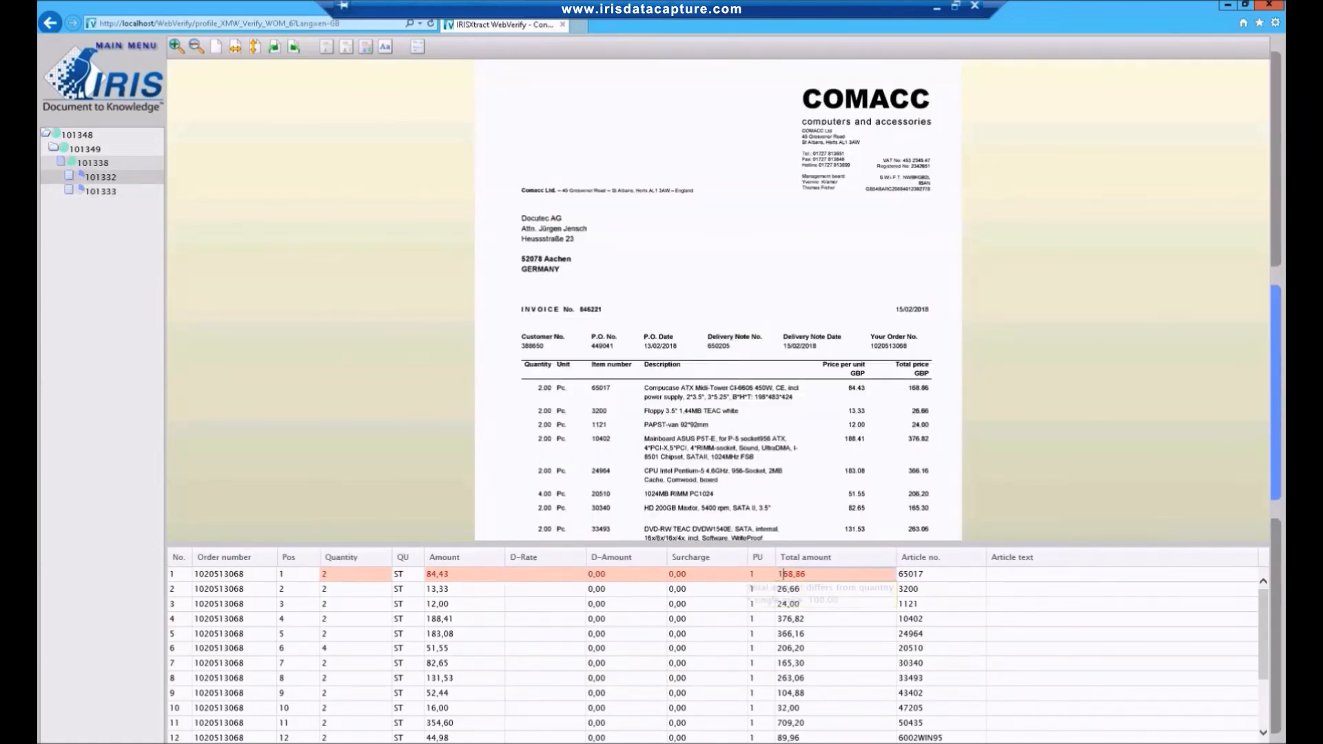
Confirm the invoice's value of goods and totals, complete the validation of the batch and close WebVerify.
left_click(1276, 693)
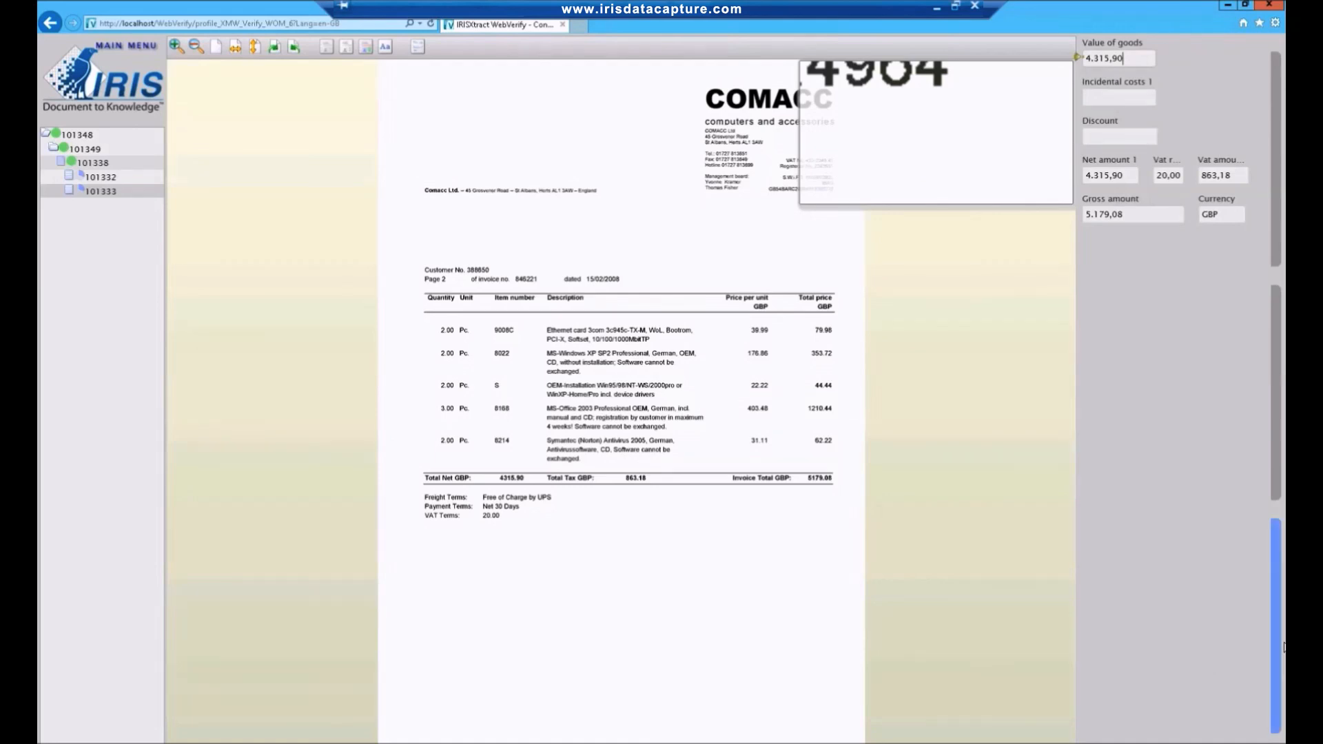
key("Return")
left_click(916, 309)
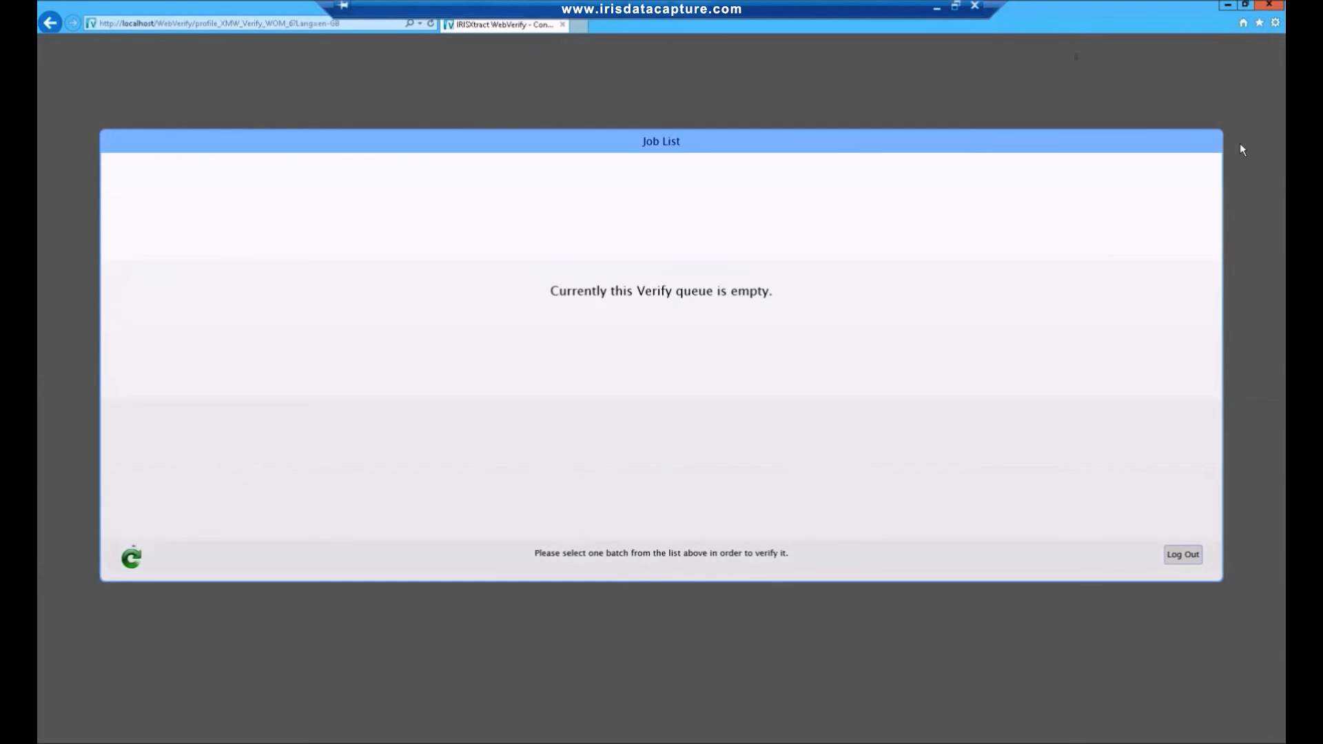
left_click(1272, 7)
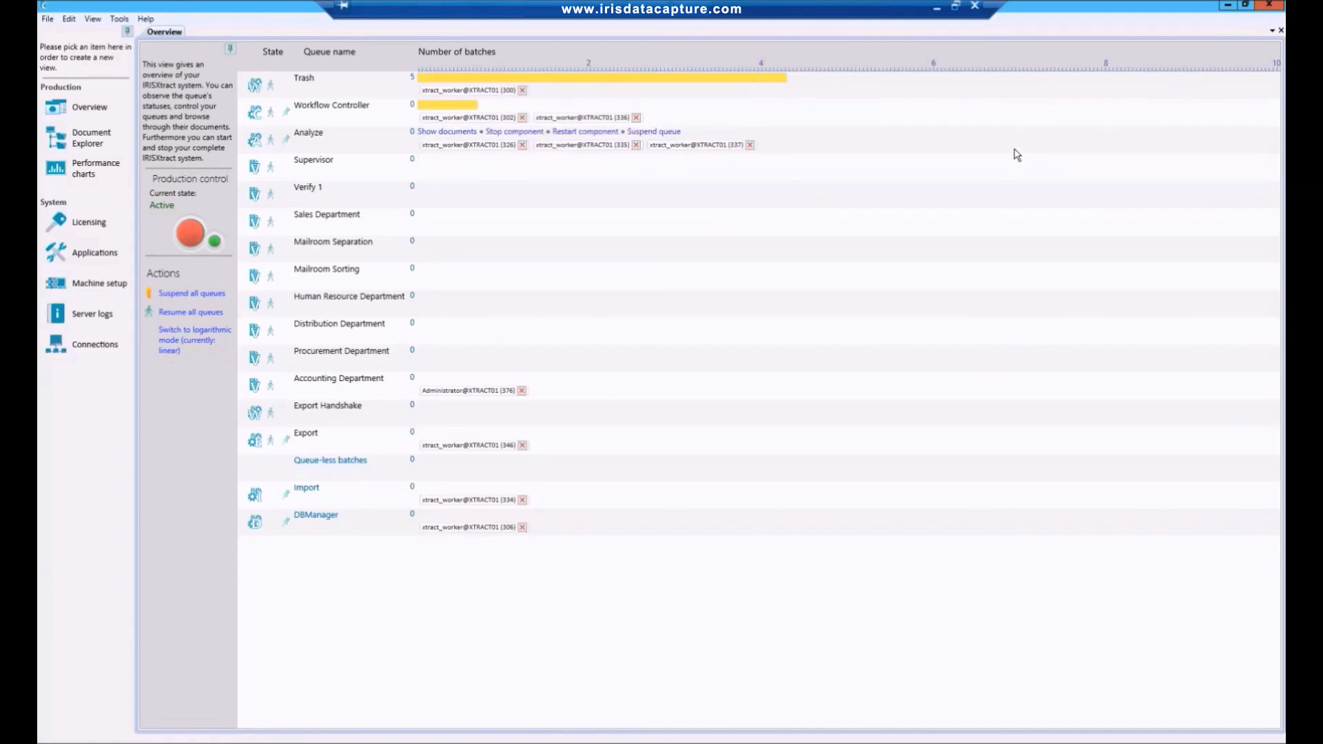
In File Explorer, open the Accounting_Department folder of the Mailroom_Demo export, view the exported 101338_ihqc PDF and close it.
left_click(248, 742)
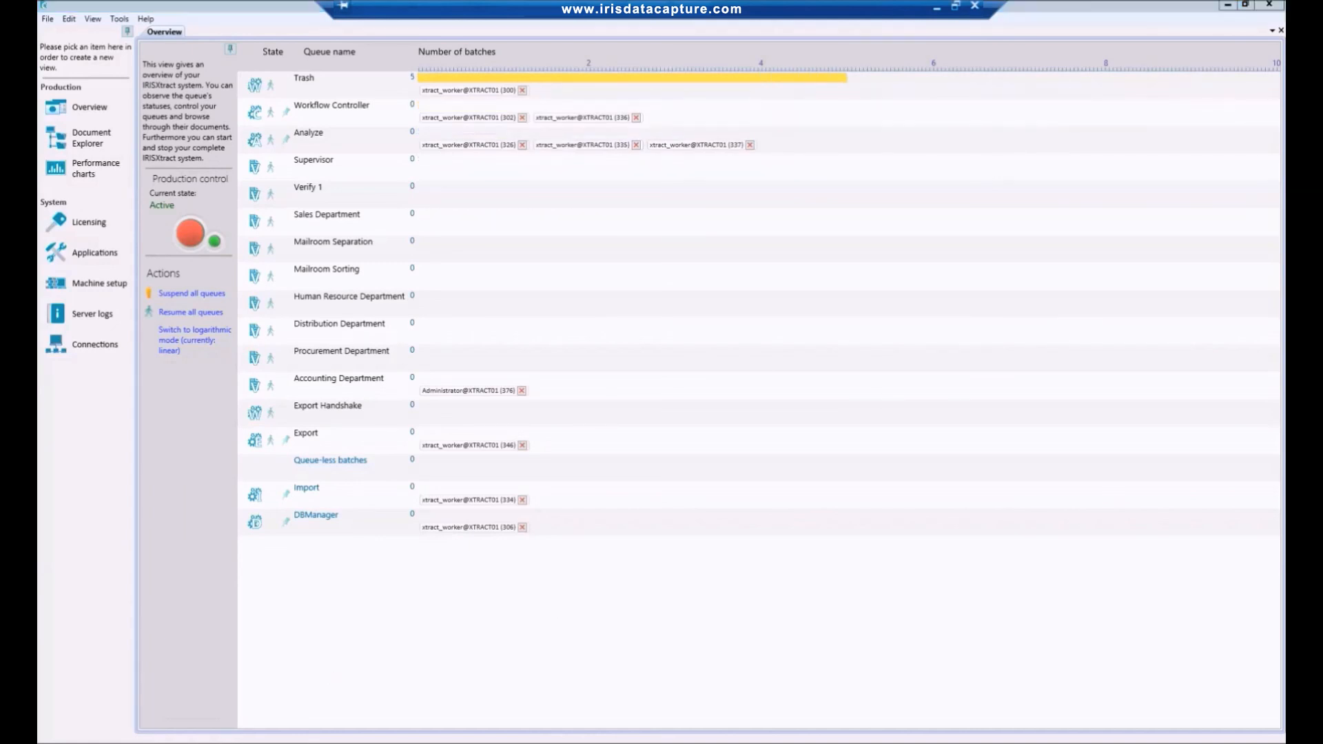
double_click(532, 318)
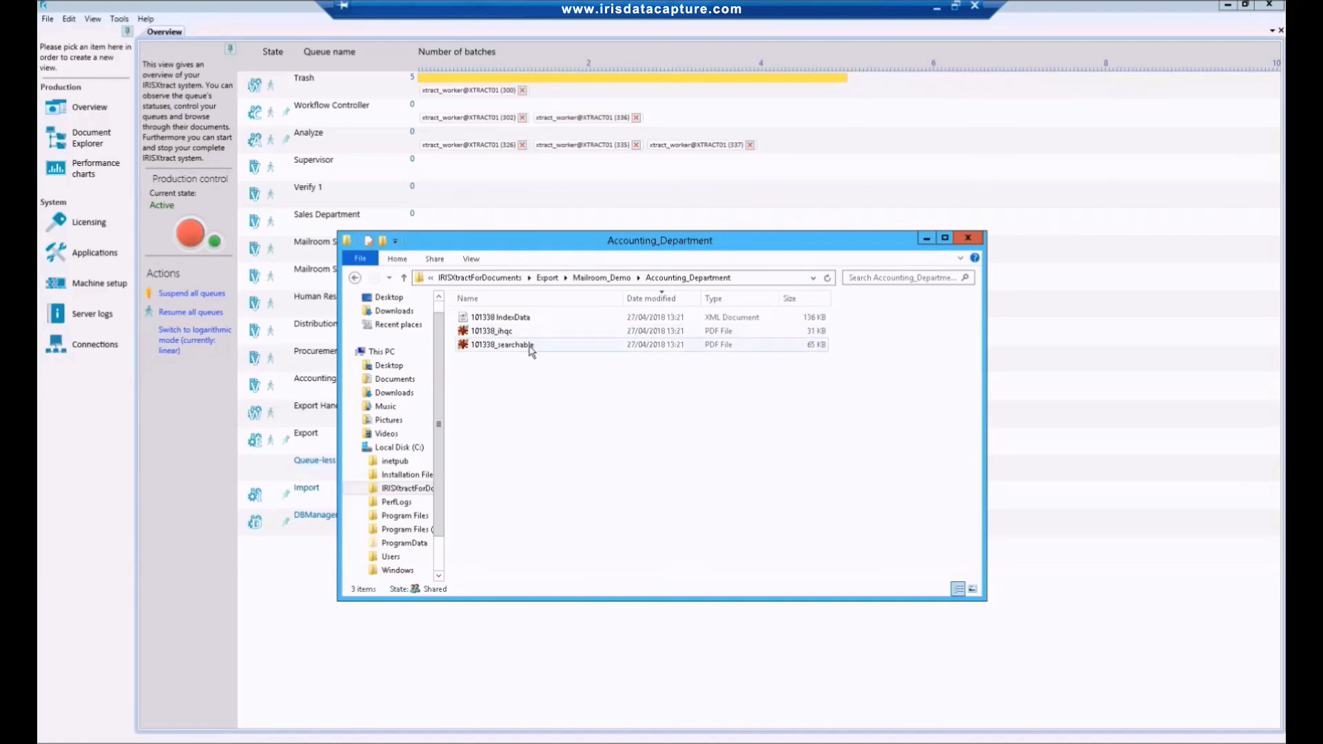
double_click(532, 331)
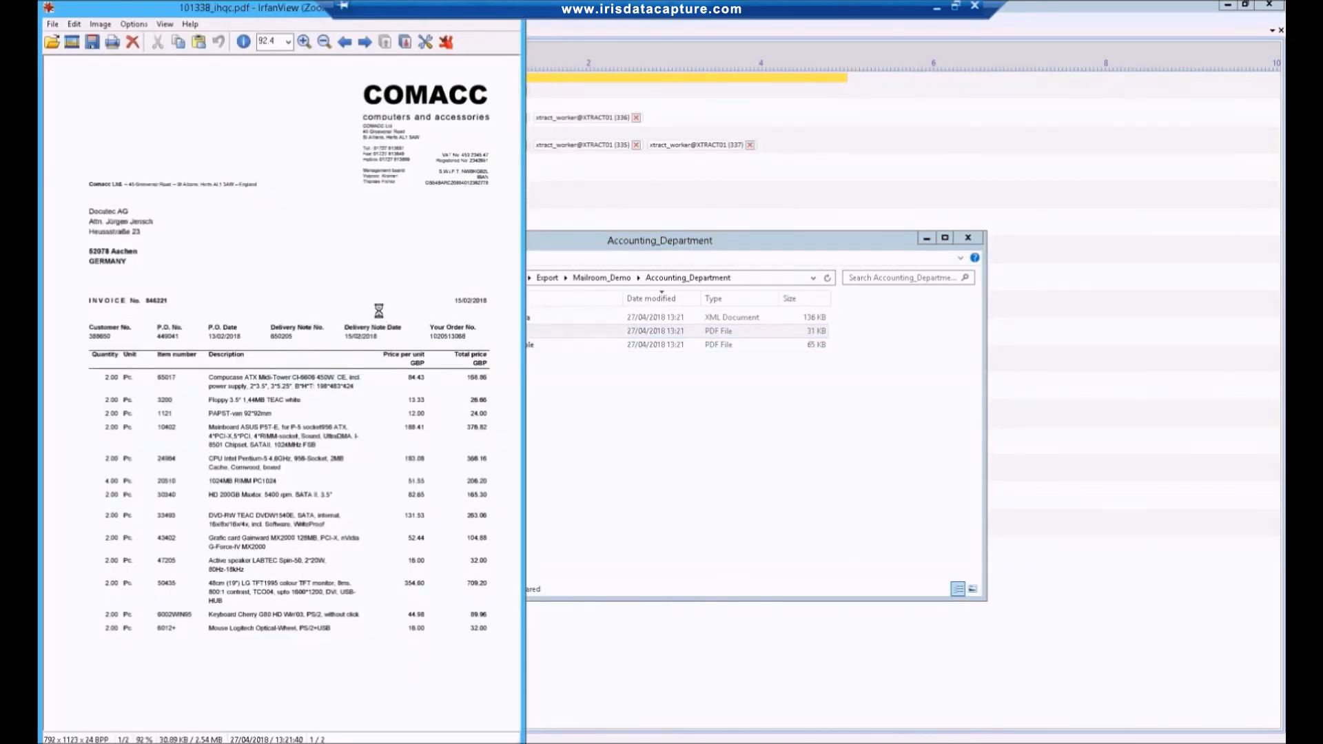
left_click(246, 8)
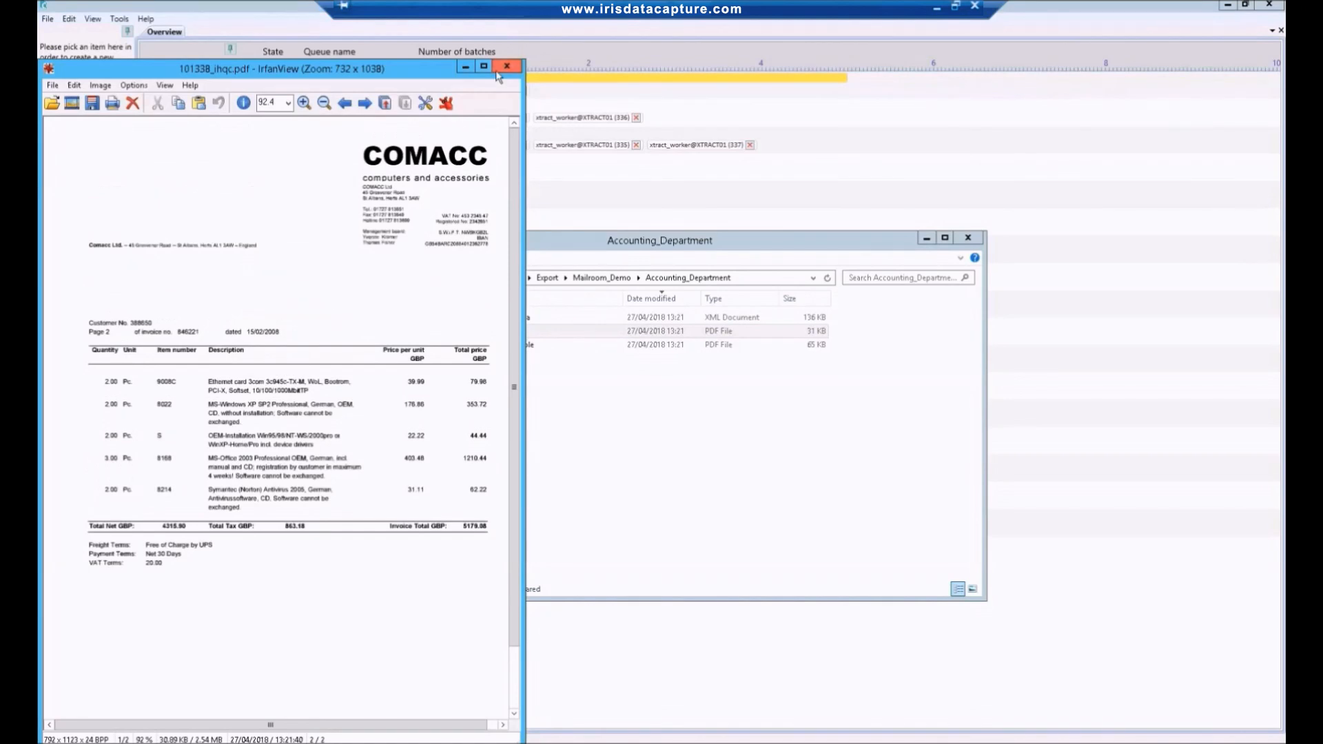
left_click(508, 66)
Open the exported 101338 IndexData XML file, examine the extracted invoice fields and close it.
double_click(486, 318)
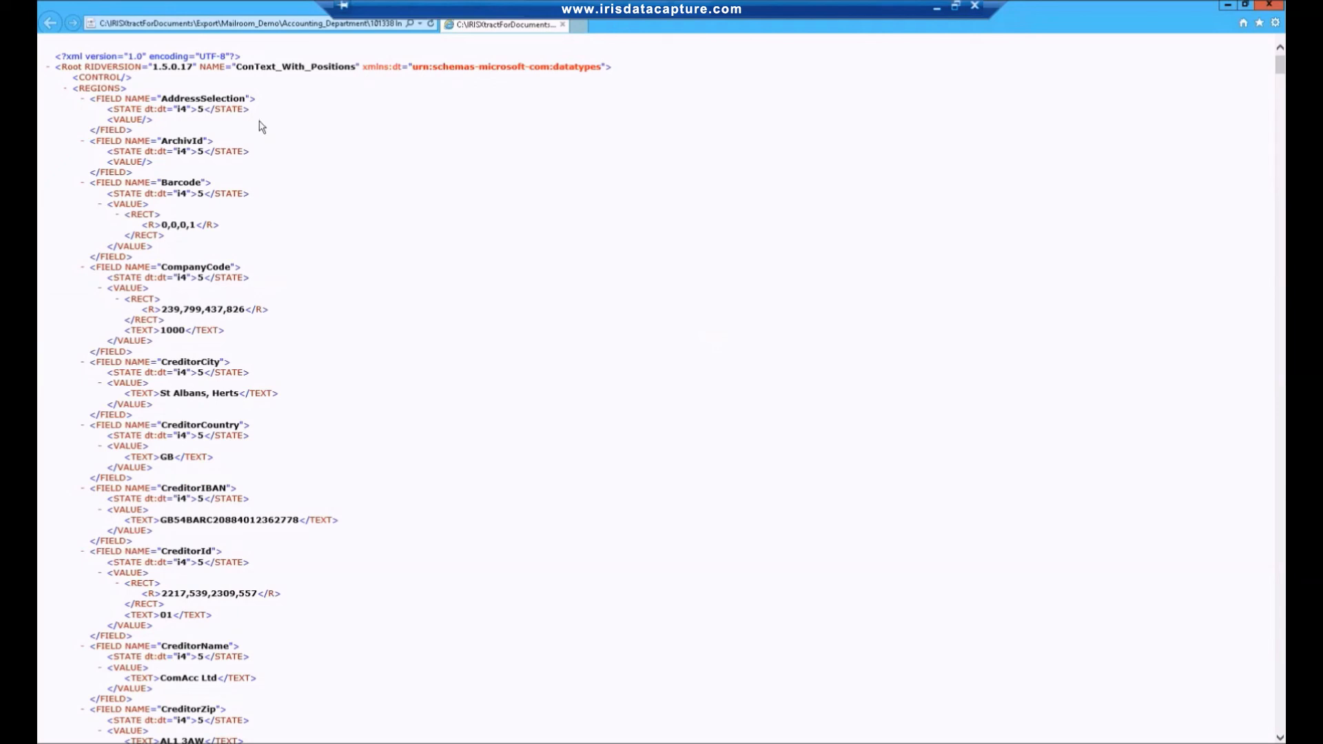
scroll(262, 131, "down", 5)
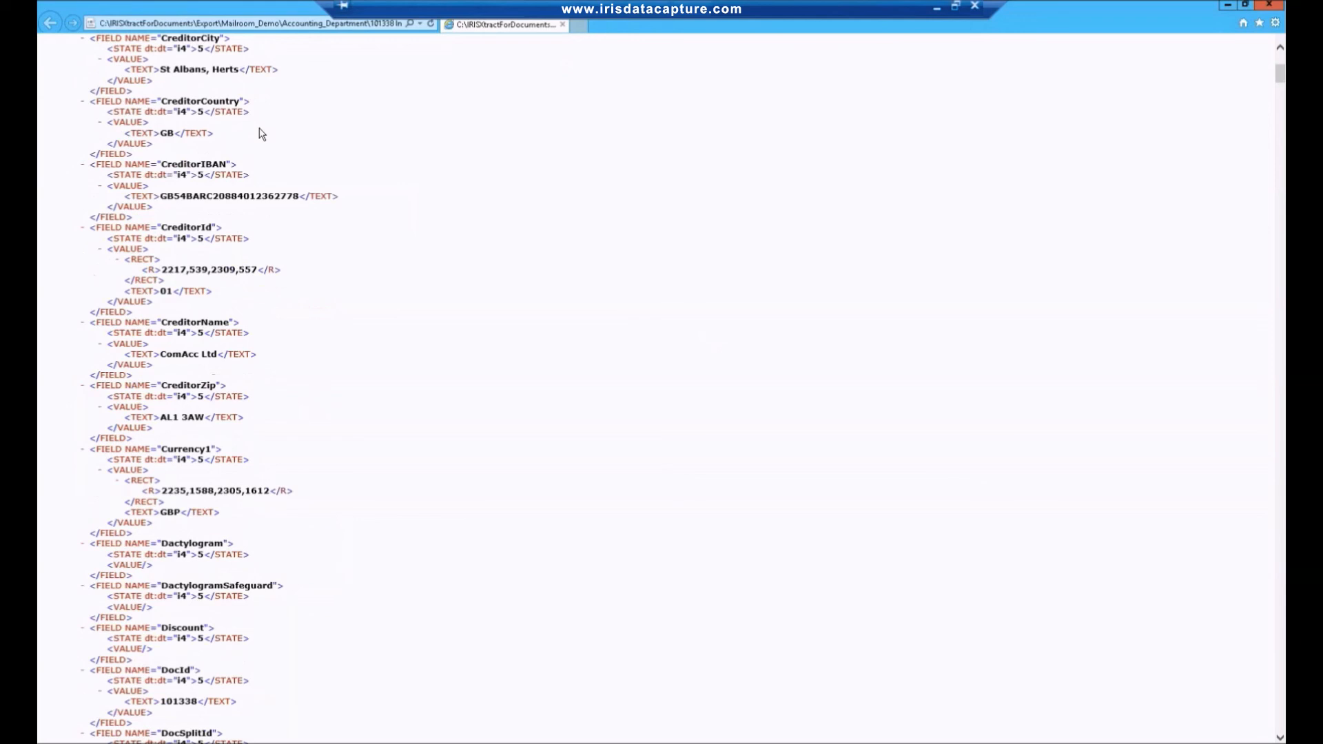
scroll(262, 134, "down", 3)
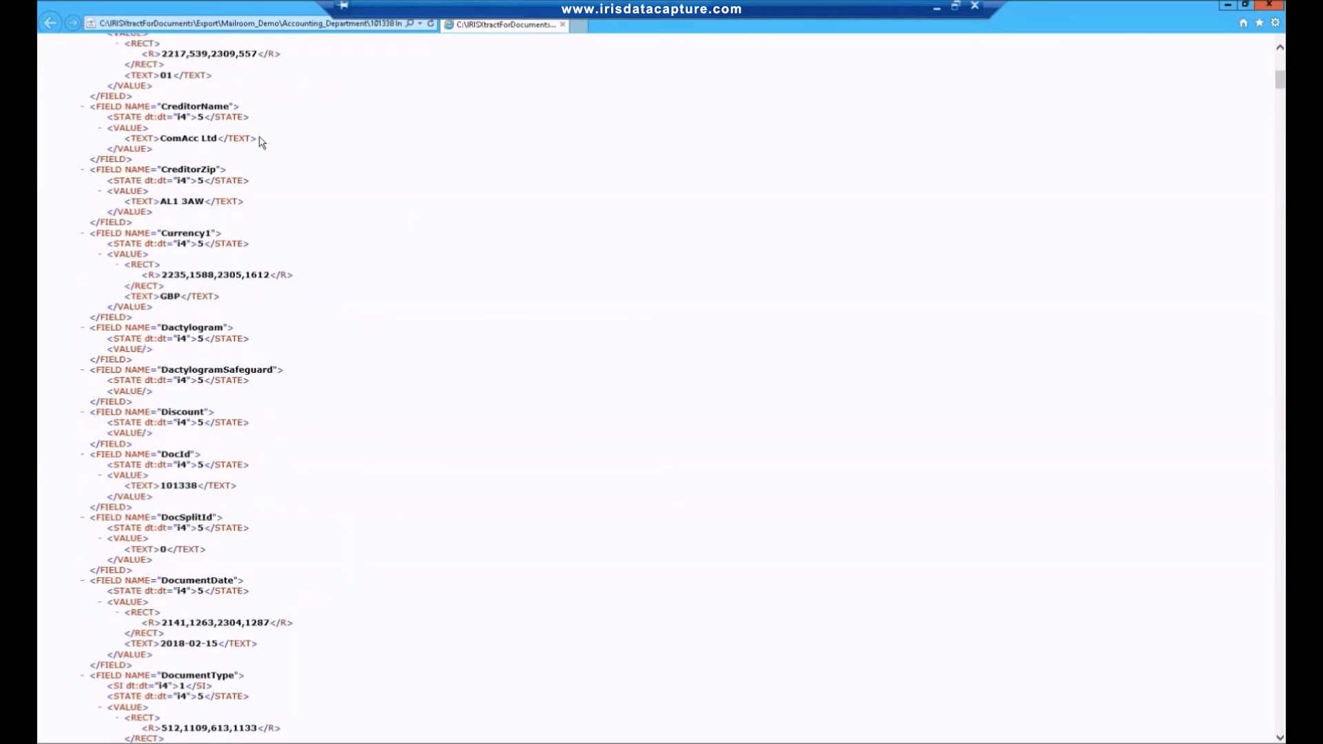
scroll(261, 127, "down", 10)
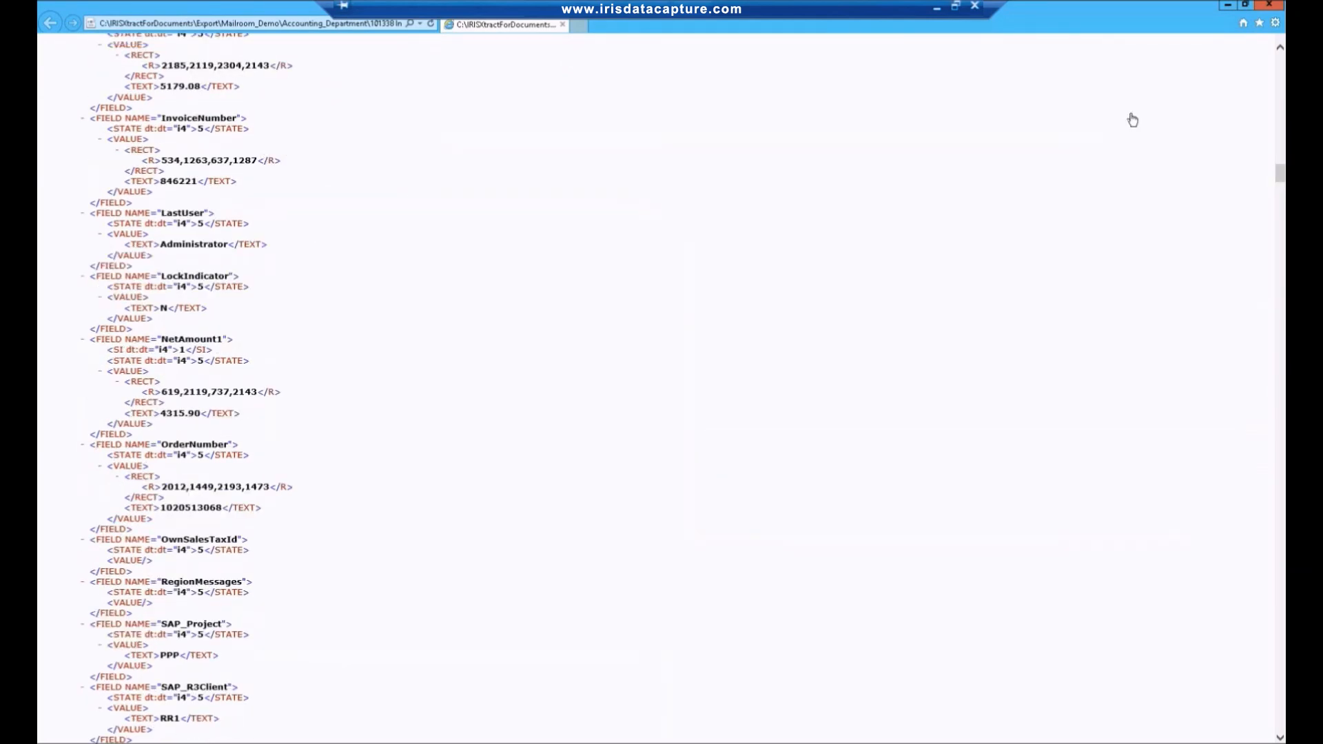
left_click(1273, 6)
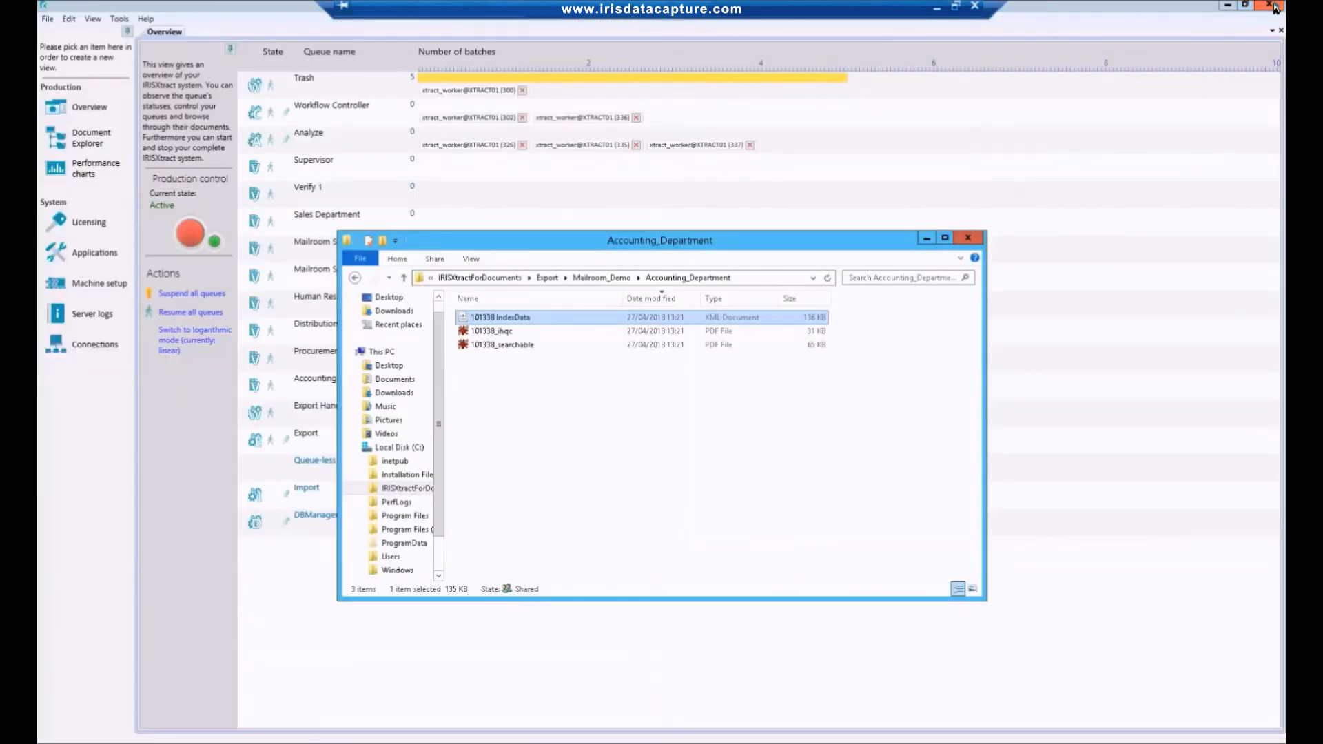